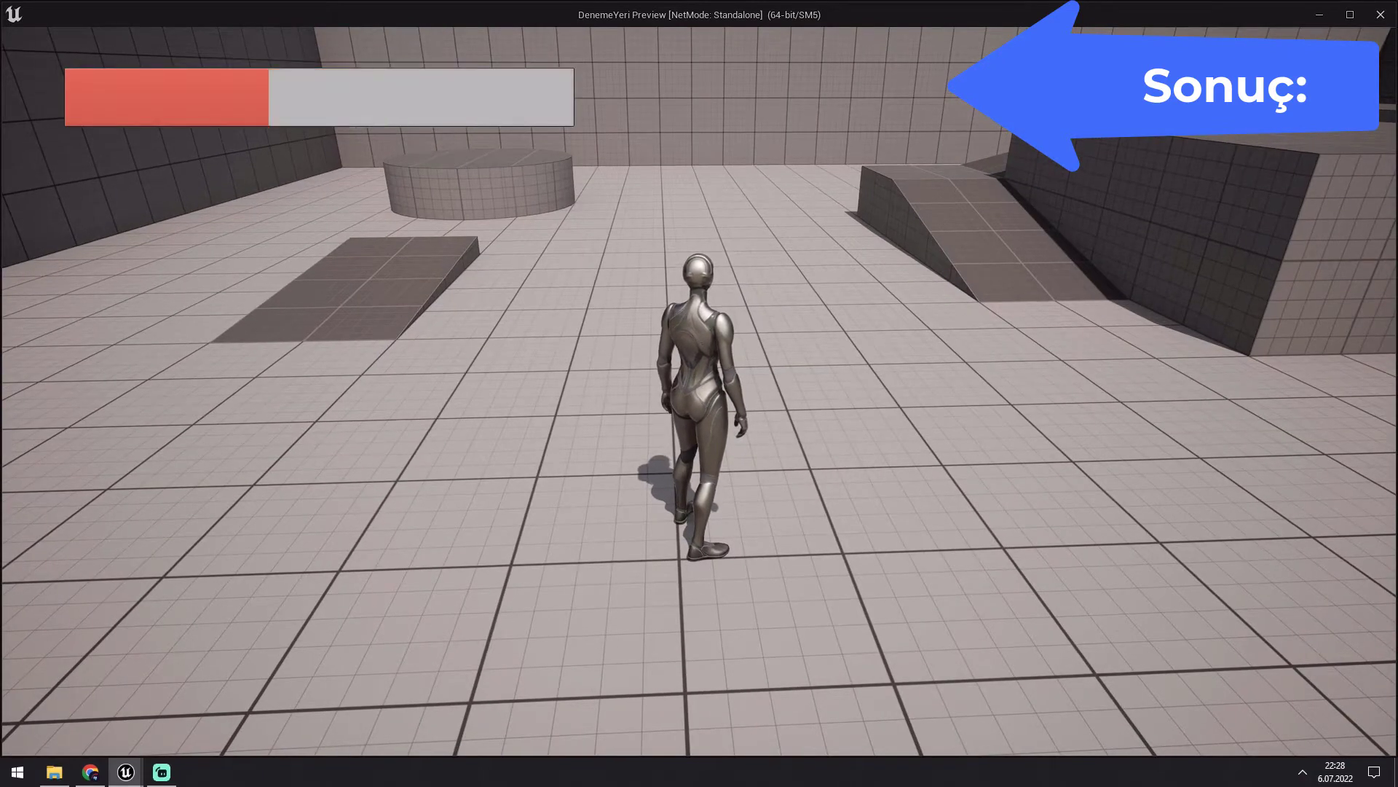
In the Standalone preview, raise health so the red bar refills, then return to ThirdPersonMap
{"action": "key", "text": "w"}
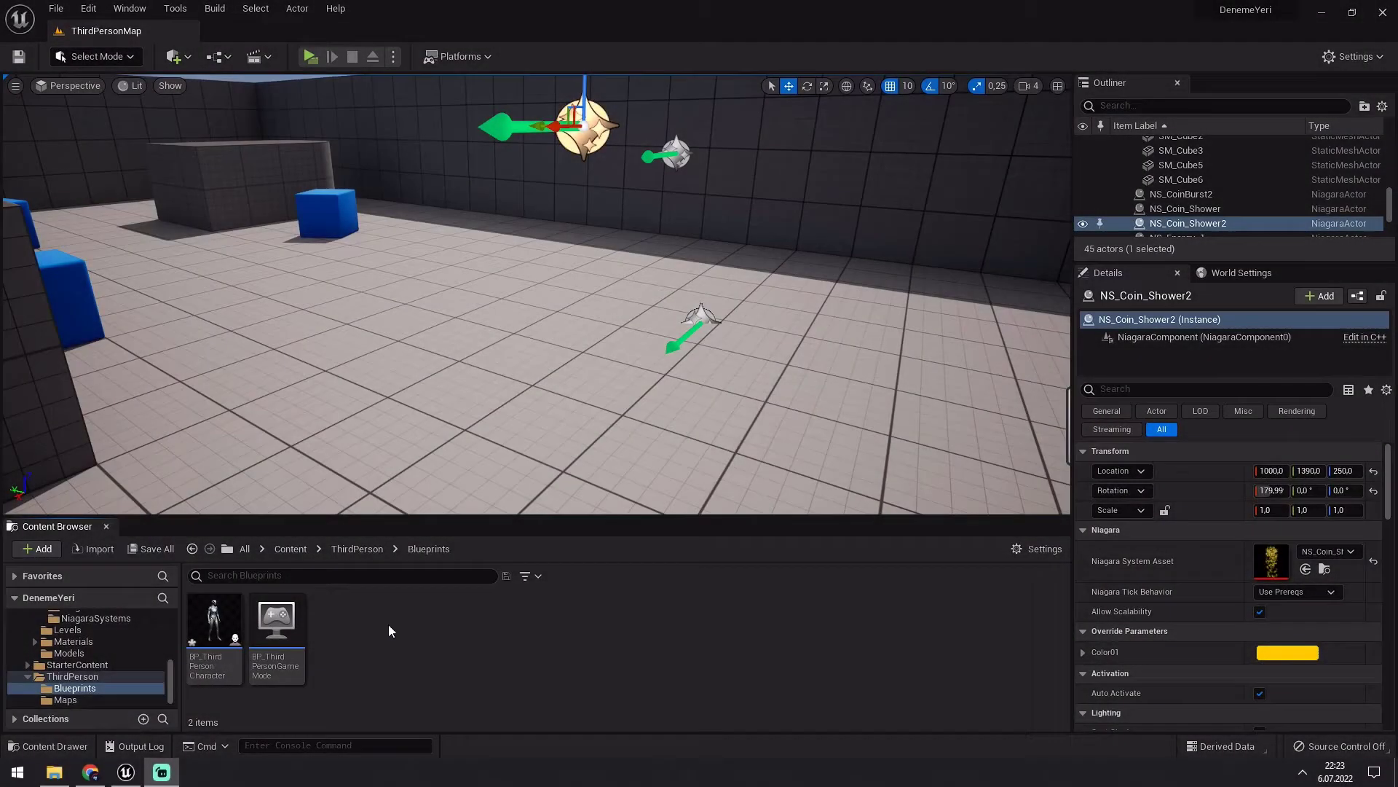
Create a Widget Blueprint named mywidget in ThirdPerson/Blueprints and open it in the designer
{"action": "right_click", "coordinate": [388, 623]}
{"action": "mouse_move", "coordinate": [456, 614]}
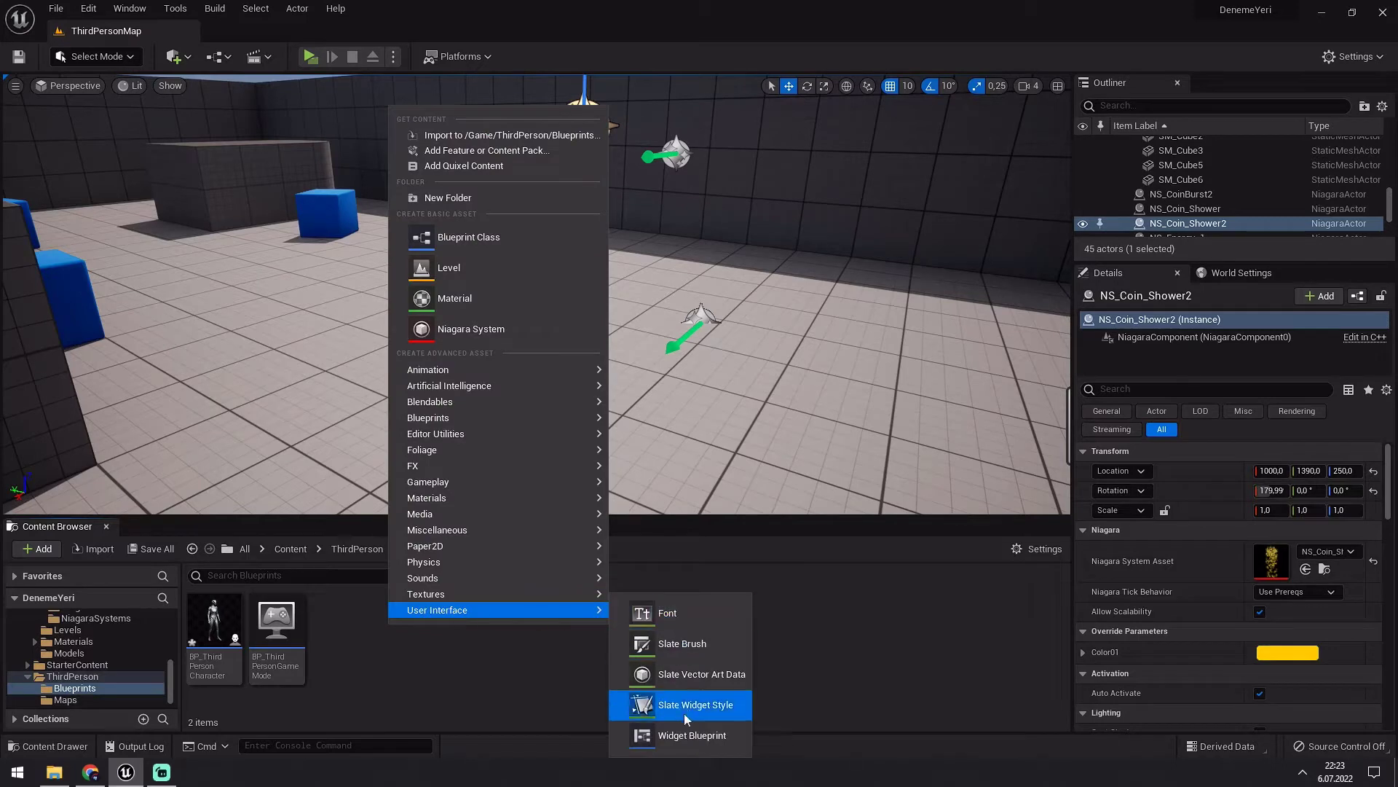
{"action": "left_click", "coordinate": [689, 735]}
{"action": "left_click", "coordinate": [538, 276]}
{"action": "type", "text": "mywidget"}
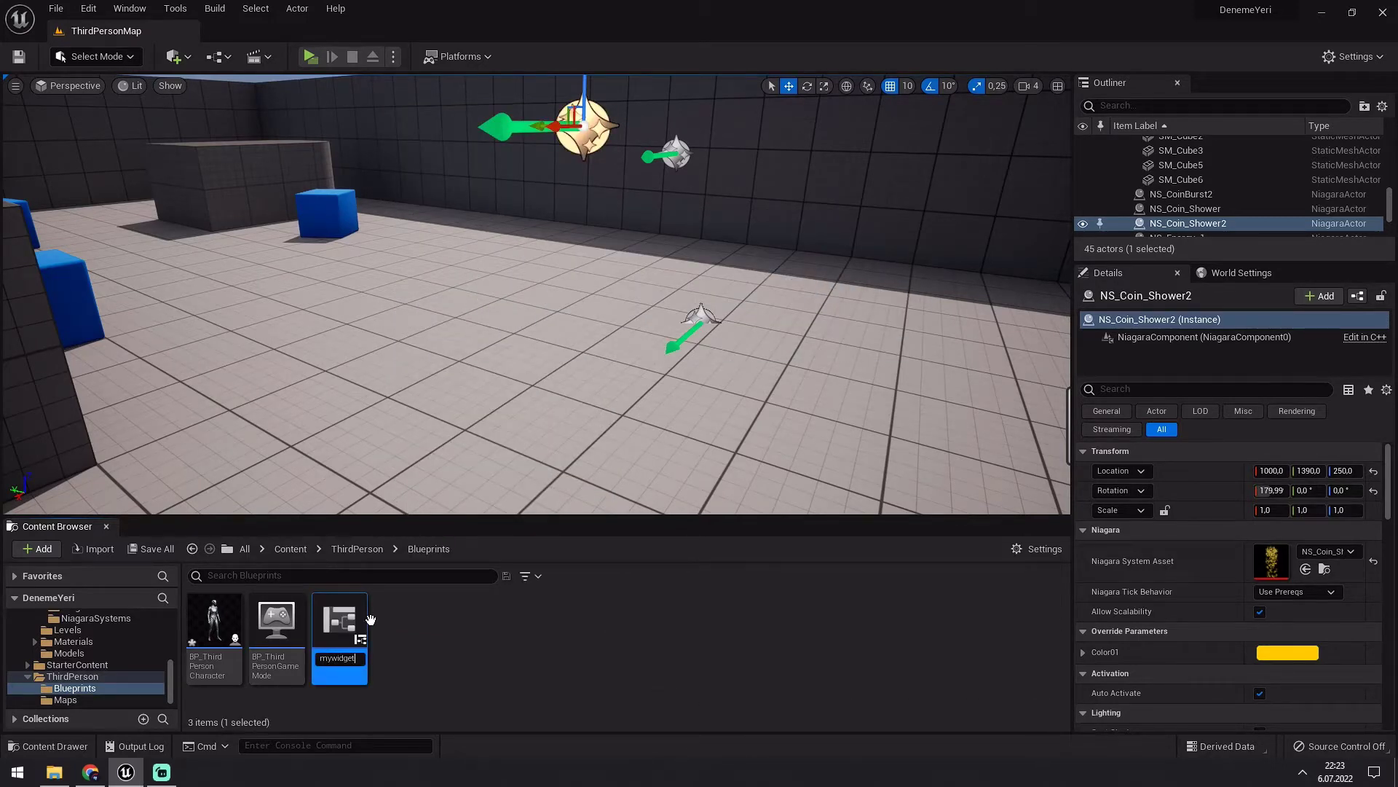
{"action": "key", "text": "Return"}
{"action": "double_click", "coordinate": [348, 619]}
{"action": "type", "text": "canva"}
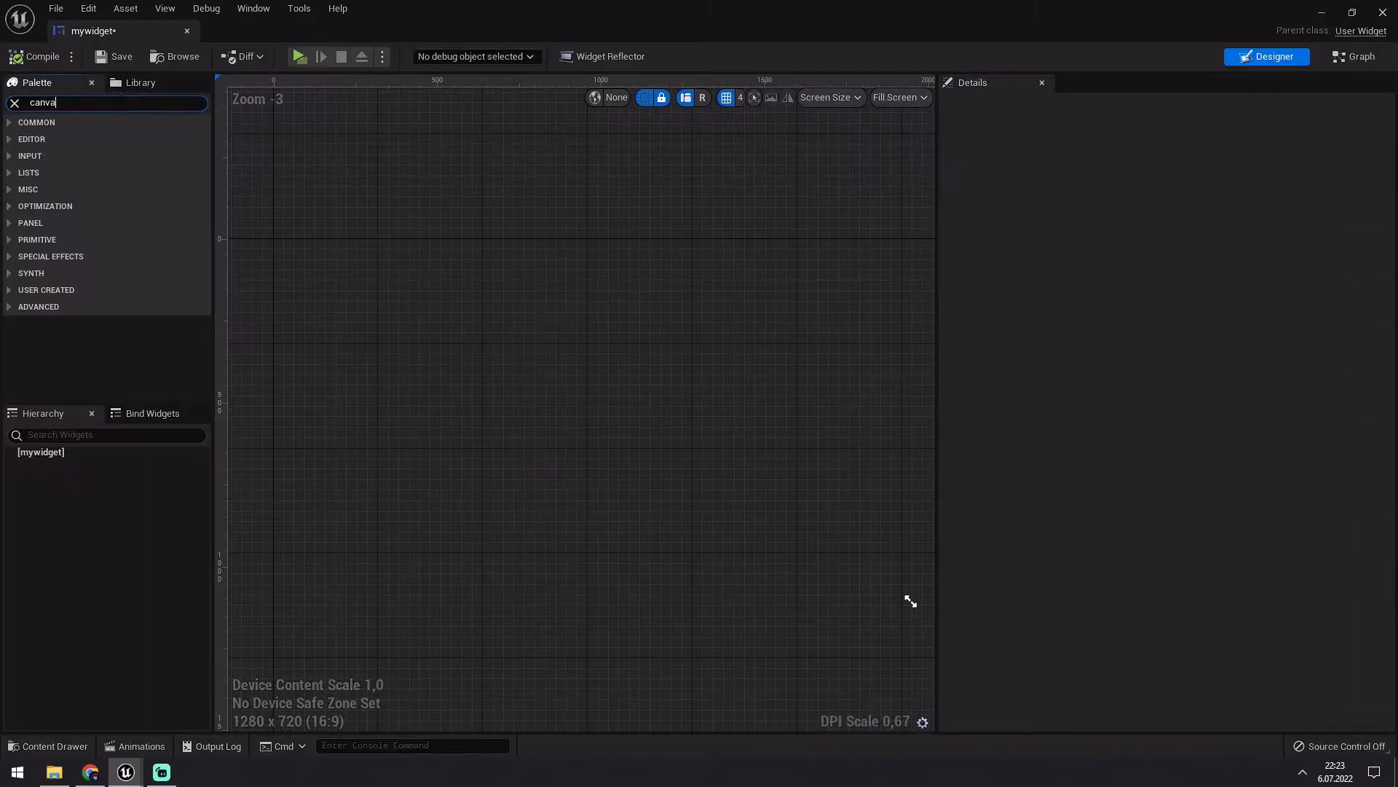
Drop a Canvas Panel into mywidget and snap the designer preview to 1920 x 1080
{"action": "type", "text": "s"}
{"action": "left_click_drag", "start_coordinate": [109, 138], "coordinate": [624, 430]}
{"action": "scroll", "coordinate": [480, 370], "scroll_direction": "down", "scroll_amount": 2}
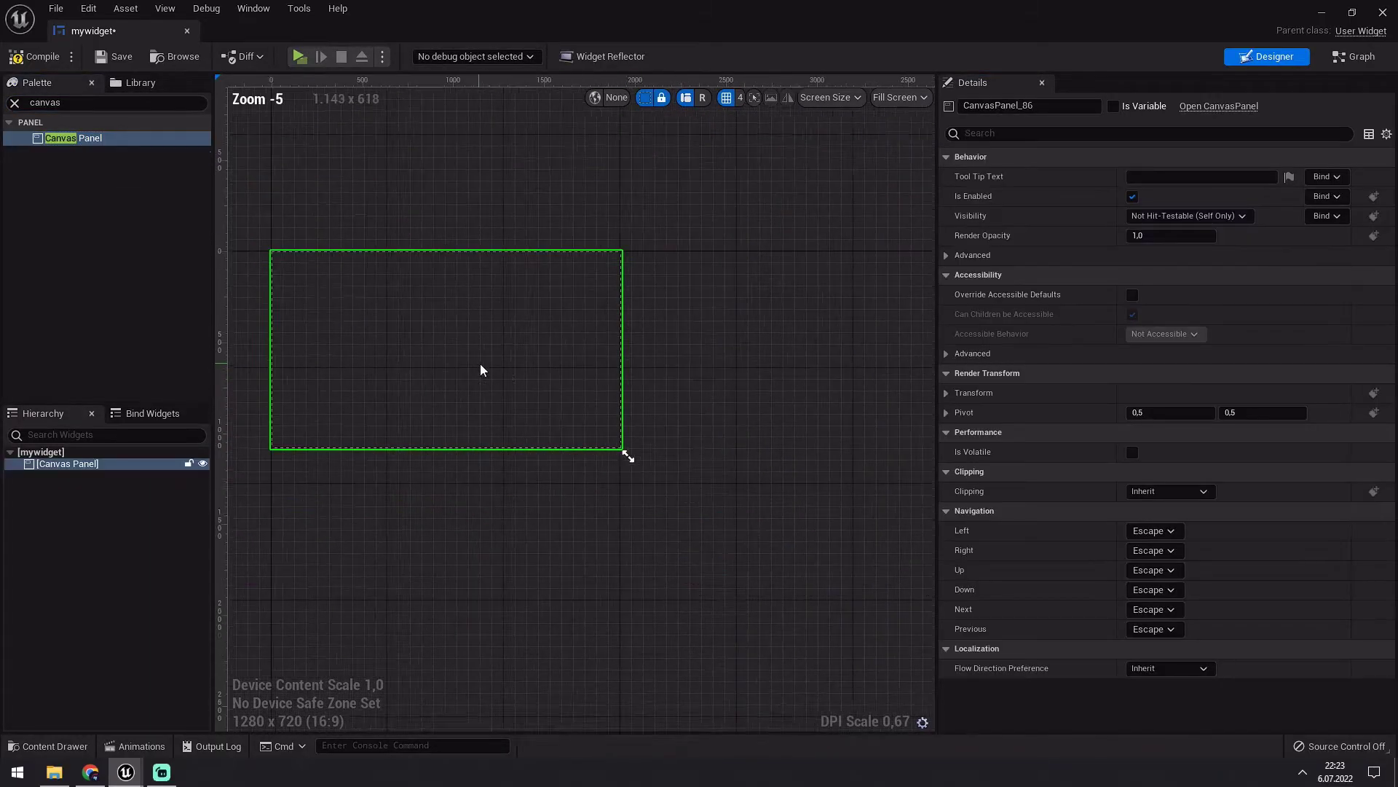
{"action": "right_click_drag", "start_coordinate": [605, 446], "coordinate": [663, 472]}
{"action": "left_click_drag", "start_coordinate": [687, 481], "coordinate": [861, 580]}
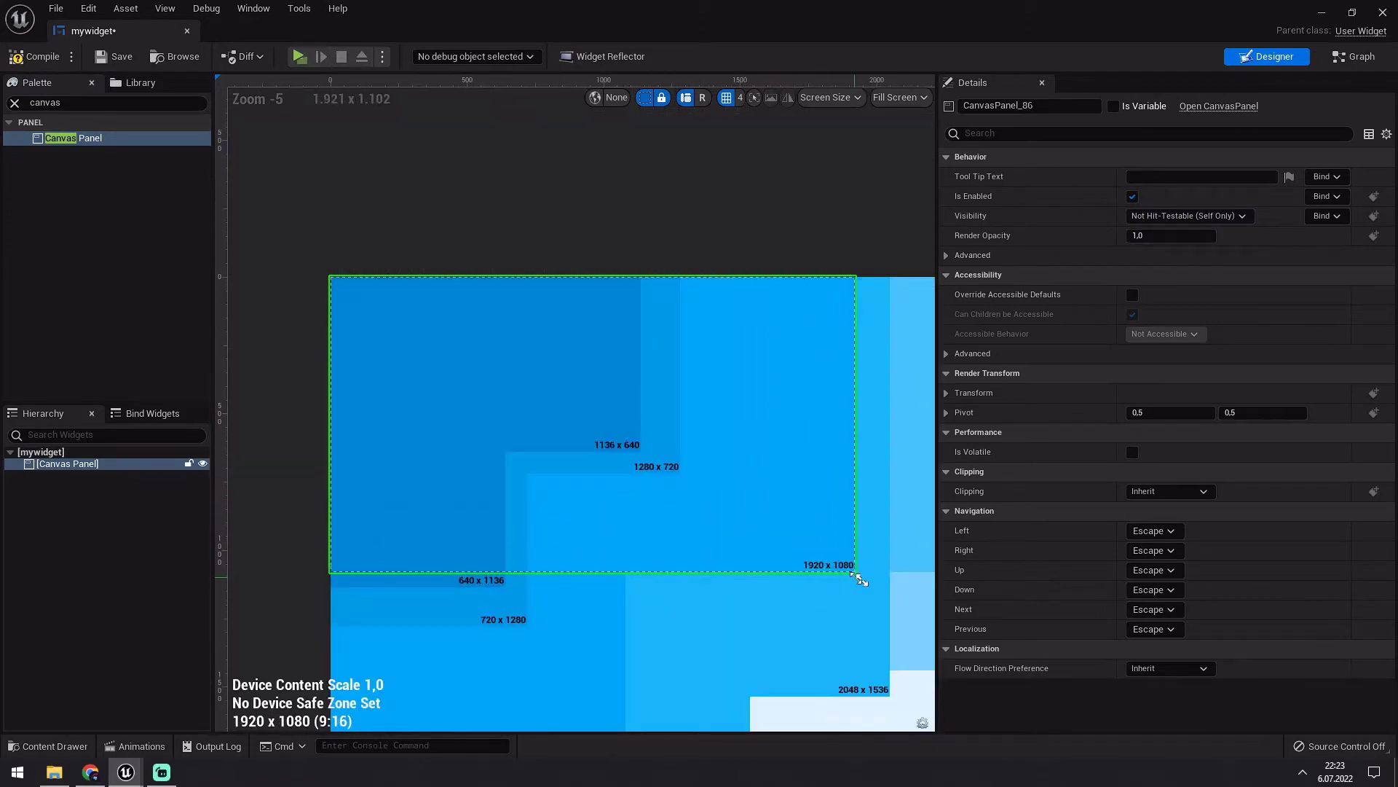
{"action": "right_click_drag", "start_coordinate": [546, 513], "coordinate": [576, 488]}
{"action": "scroll", "coordinate": [574, 485], "scroll_direction": "up", "scroll_amount": 1}
{"action": "scroll", "coordinate": [550, 483], "scroll_direction": "down", "scroll_amount": 1}
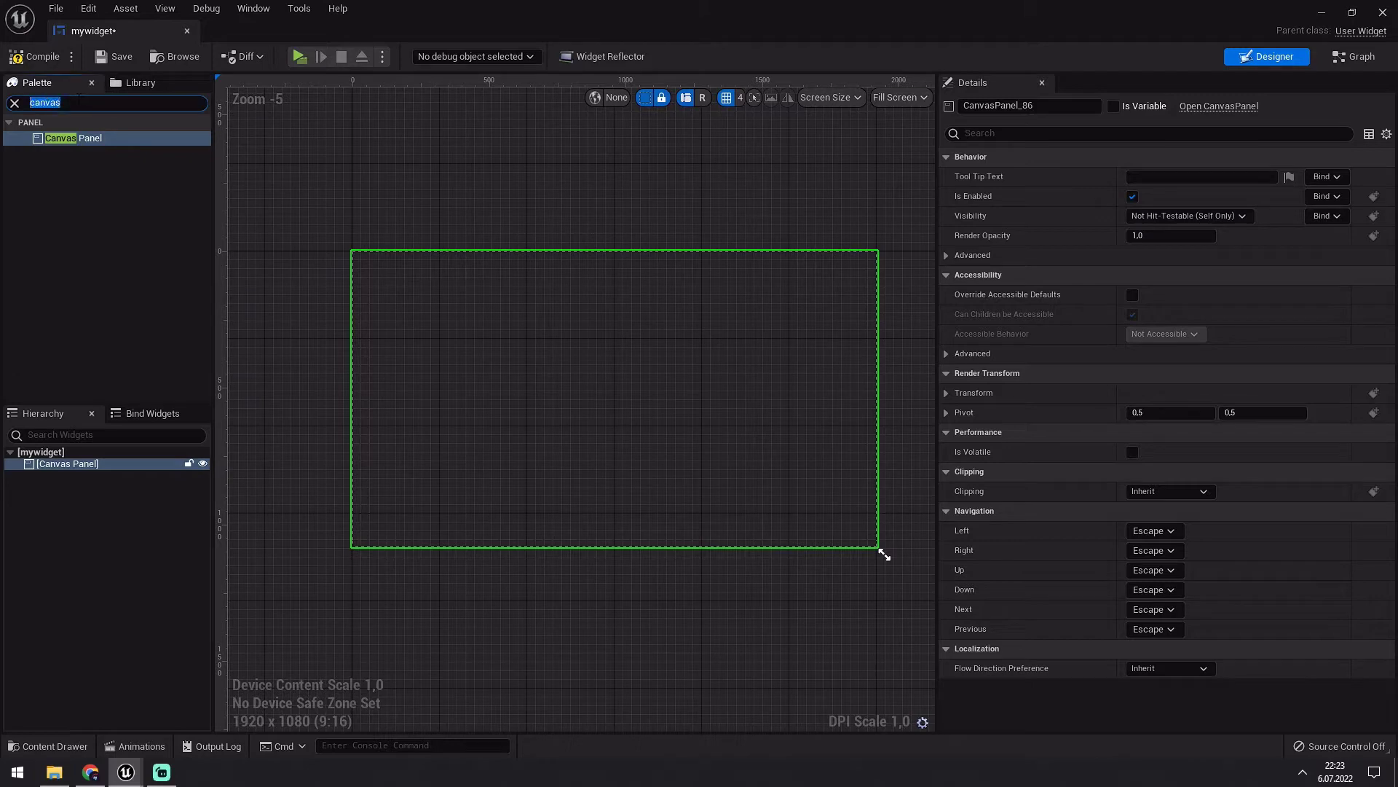
{"action": "key", "text": "BackSpace"}
{"action": "type", "text": "pro"}
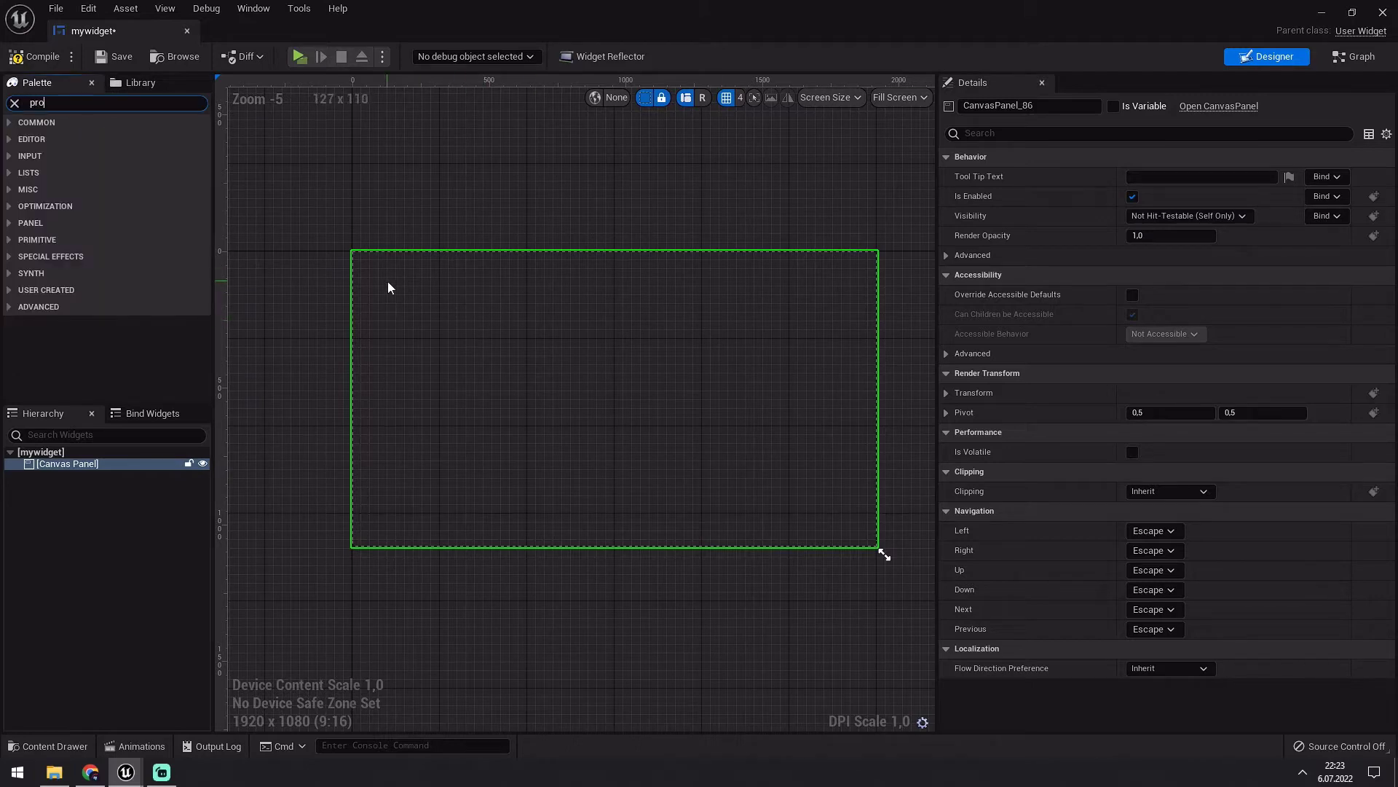
Add a Progress Bar to the canvas, sized 756 x 88 near the top-left corner
{"action": "type", "text": "g"}
{"action": "left_click_drag", "start_coordinate": [89, 139], "coordinate": [391, 290]}
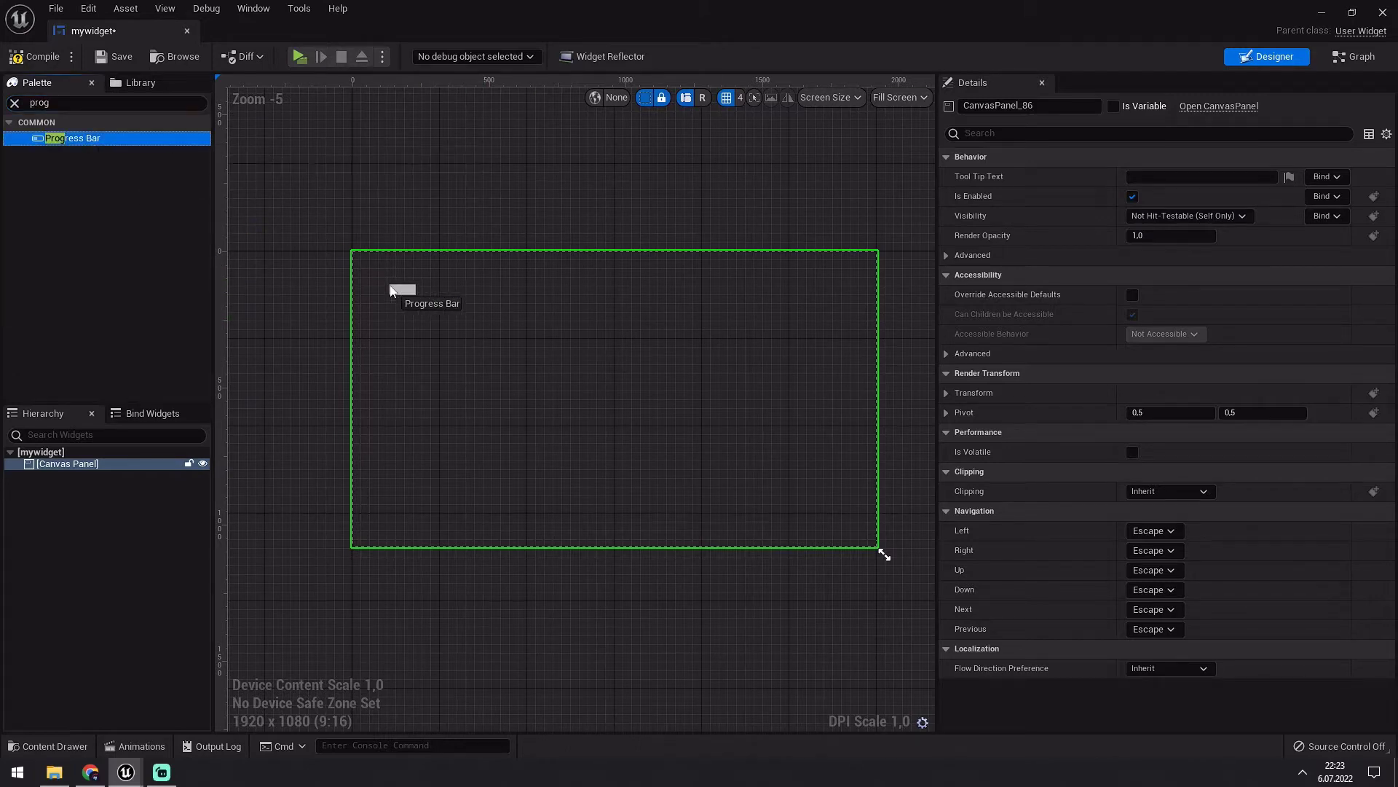
{"action": "mouse_move", "coordinate": [408, 450]}
{"action": "left_mouse_down"}
{"action": "mouse_move", "coordinate": [380, 282]}
{"action": "mouse_move", "coordinate": [875, 548]}
{"action": "left_mouse_up"}
{"action": "scroll", "coordinate": [409, 291], "scroll_direction": "up", "scroll_amount": 2}
{"action": "scroll", "coordinate": [391, 277], "scroll_direction": "down", "scroll_amount": 2}
{"action": "mouse_move", "coordinate": [582, 312]}
{"action": "left_mouse_down"}
{"action": "mouse_move", "coordinate": [576, 297]}
{"action": "mouse_move", "coordinate": [495, 284]}
{"action": "left_mouse_up"}
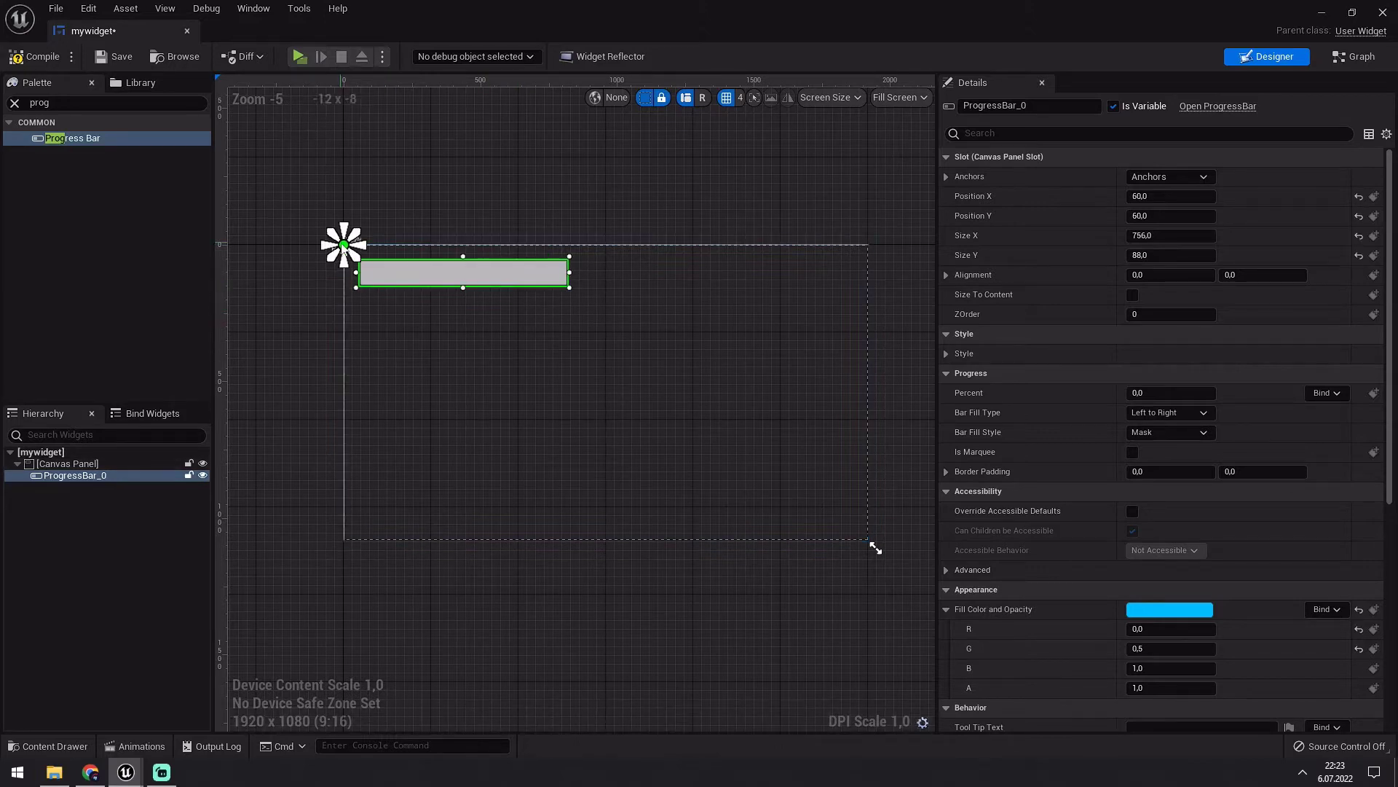
Move the progress bar's anchor from the corner to the bar's centre
{"action": "left_click_drag", "start_coordinate": [343, 244], "coordinate": [358, 245]}
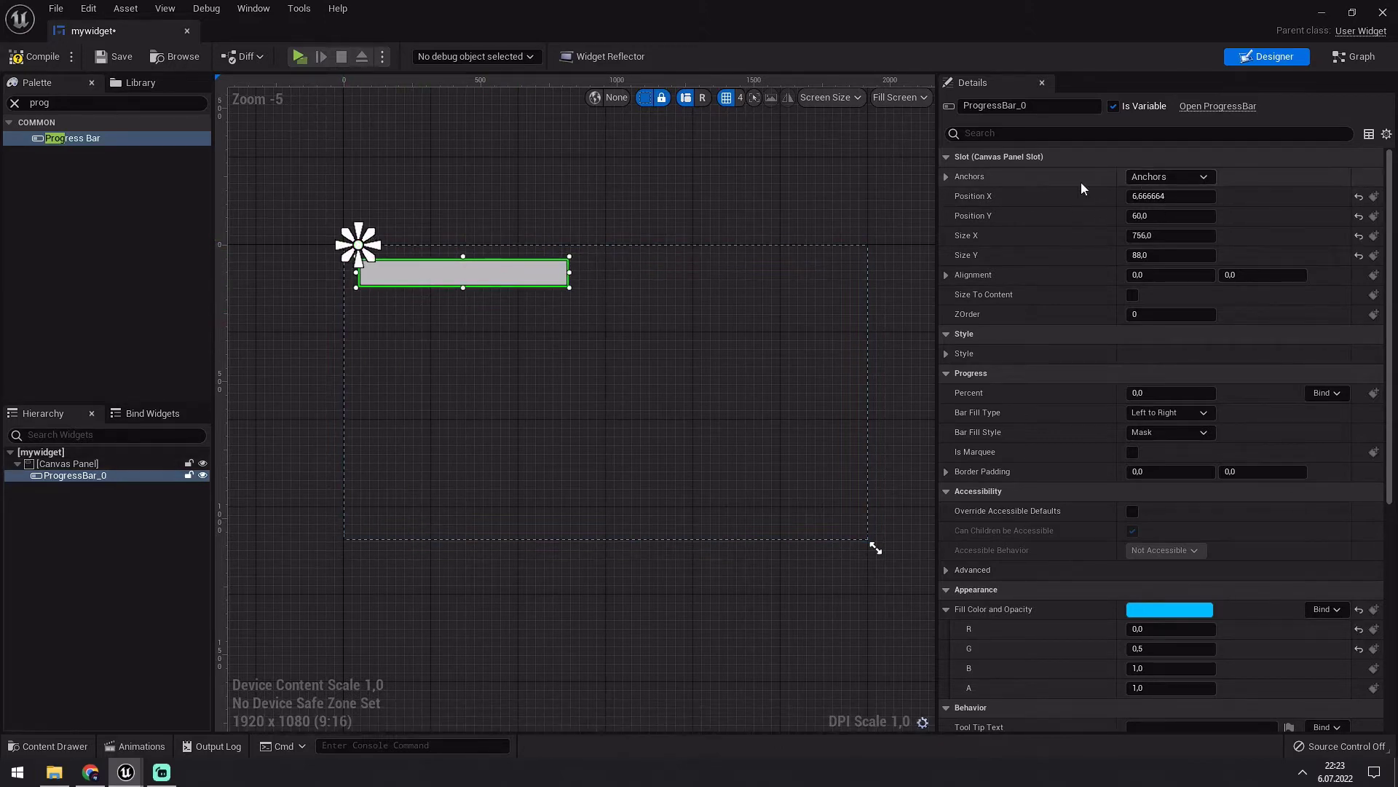
{"action": "left_click_drag", "start_coordinate": [358, 245], "coordinate": [460, 273]}
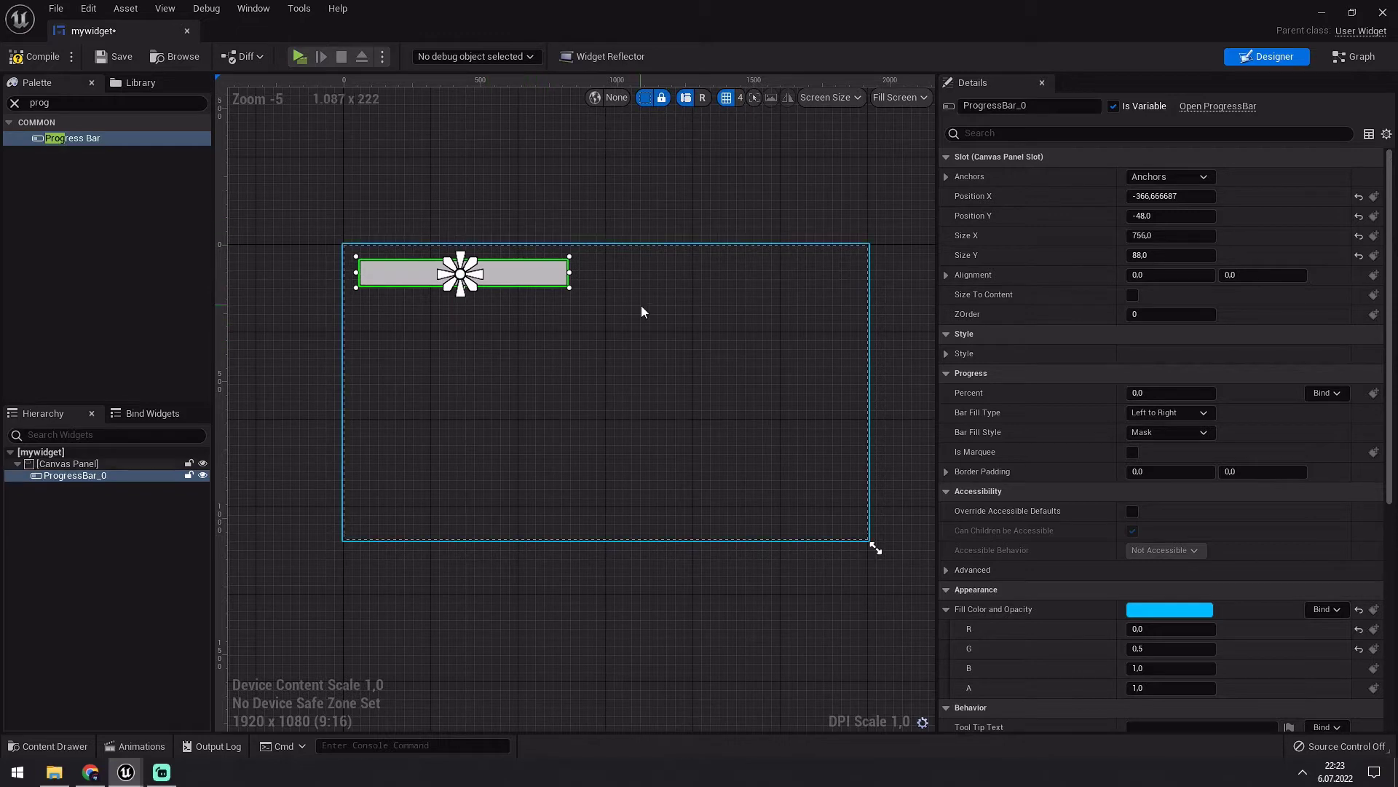
{"action": "left_click", "coordinate": [554, 313]}
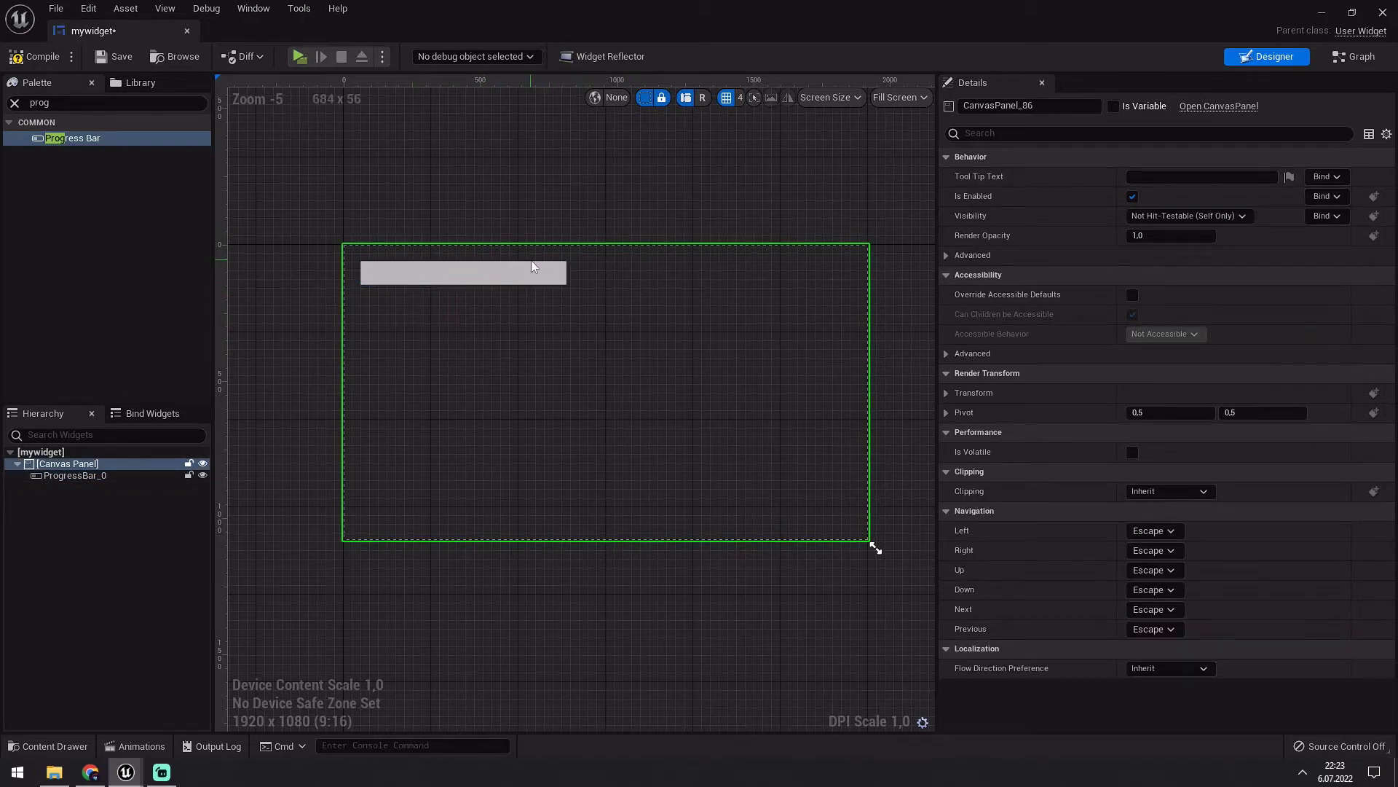
{"action": "left_click", "coordinate": [450, 274]}
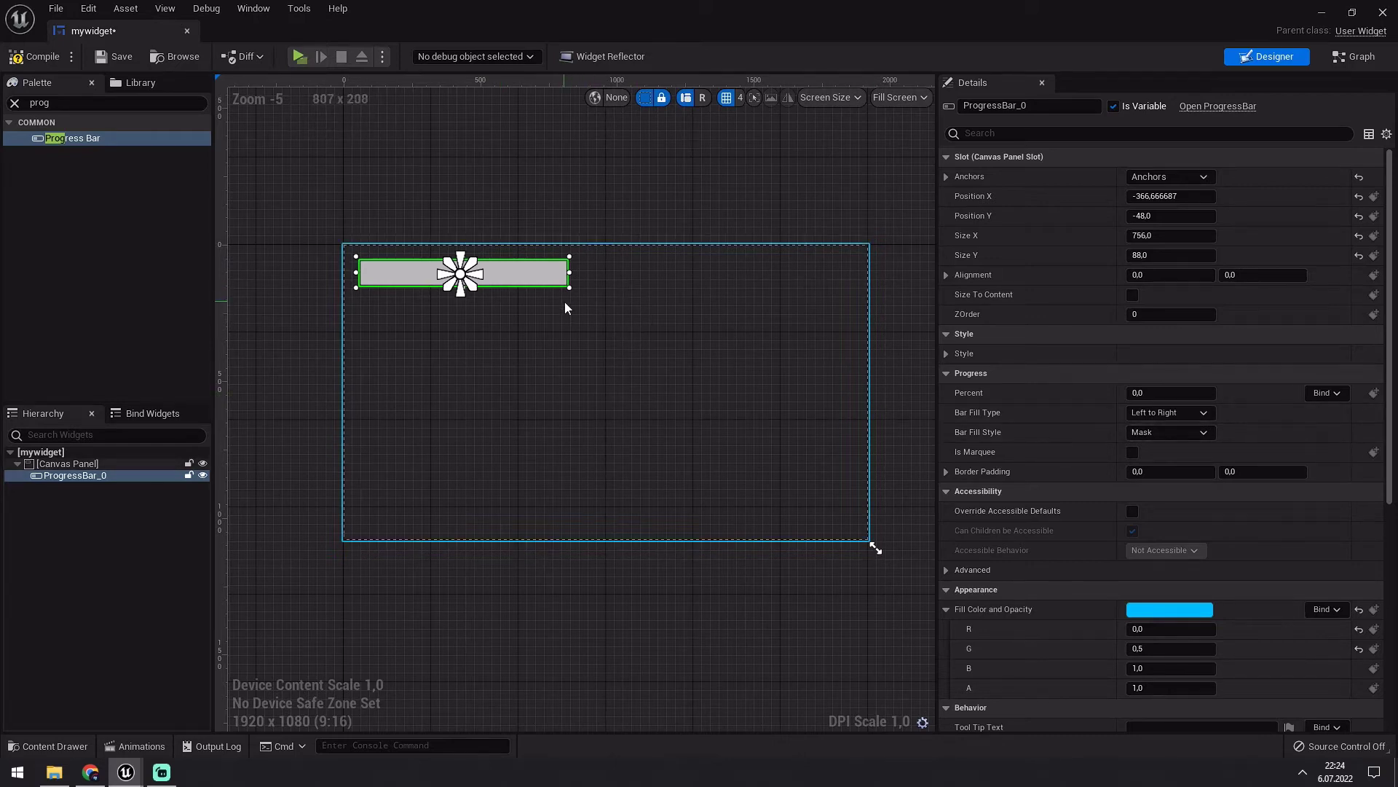
Pick a light red Fill Color and Opacity for ProgressBar_0 in the Color Picker
{"action": "left_click", "coordinate": [1165, 609]}
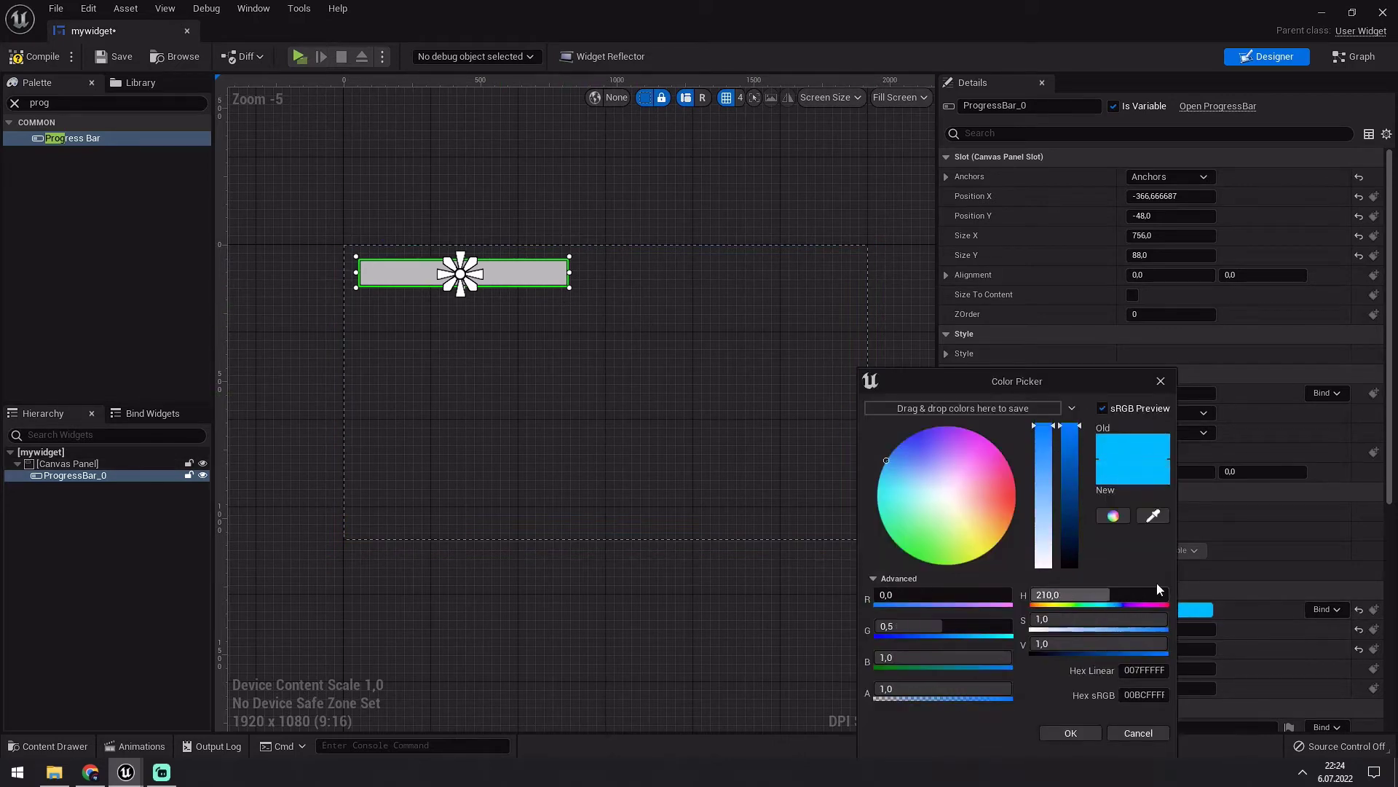
{"action": "left_click", "coordinate": [1005, 493]}
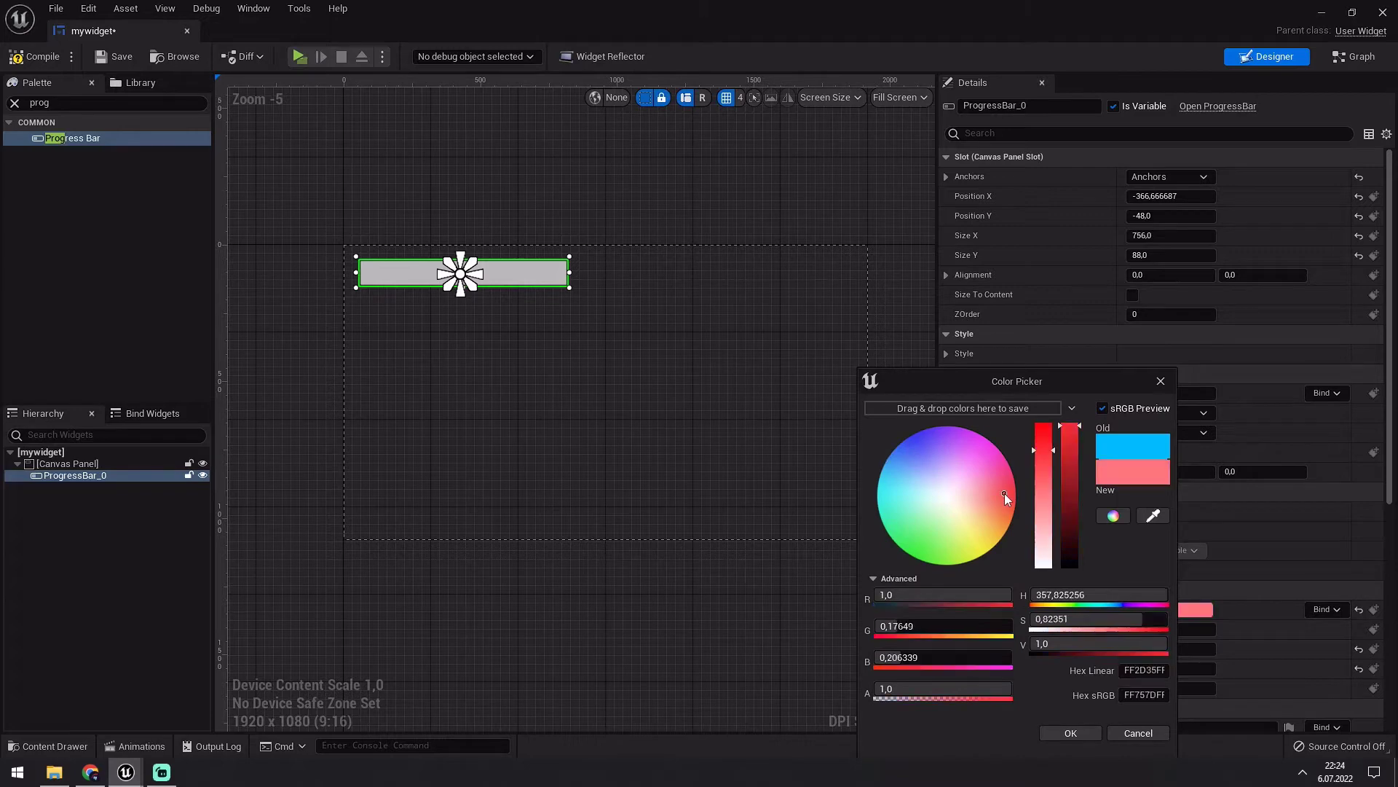
{"action": "mouse_move", "coordinate": [1005, 501]}
{"action": "left_mouse_down"}
{"action": "mouse_move", "coordinate": [1021, 518]}
{"action": "mouse_move", "coordinate": [1017, 505]}
{"action": "left_mouse_up"}
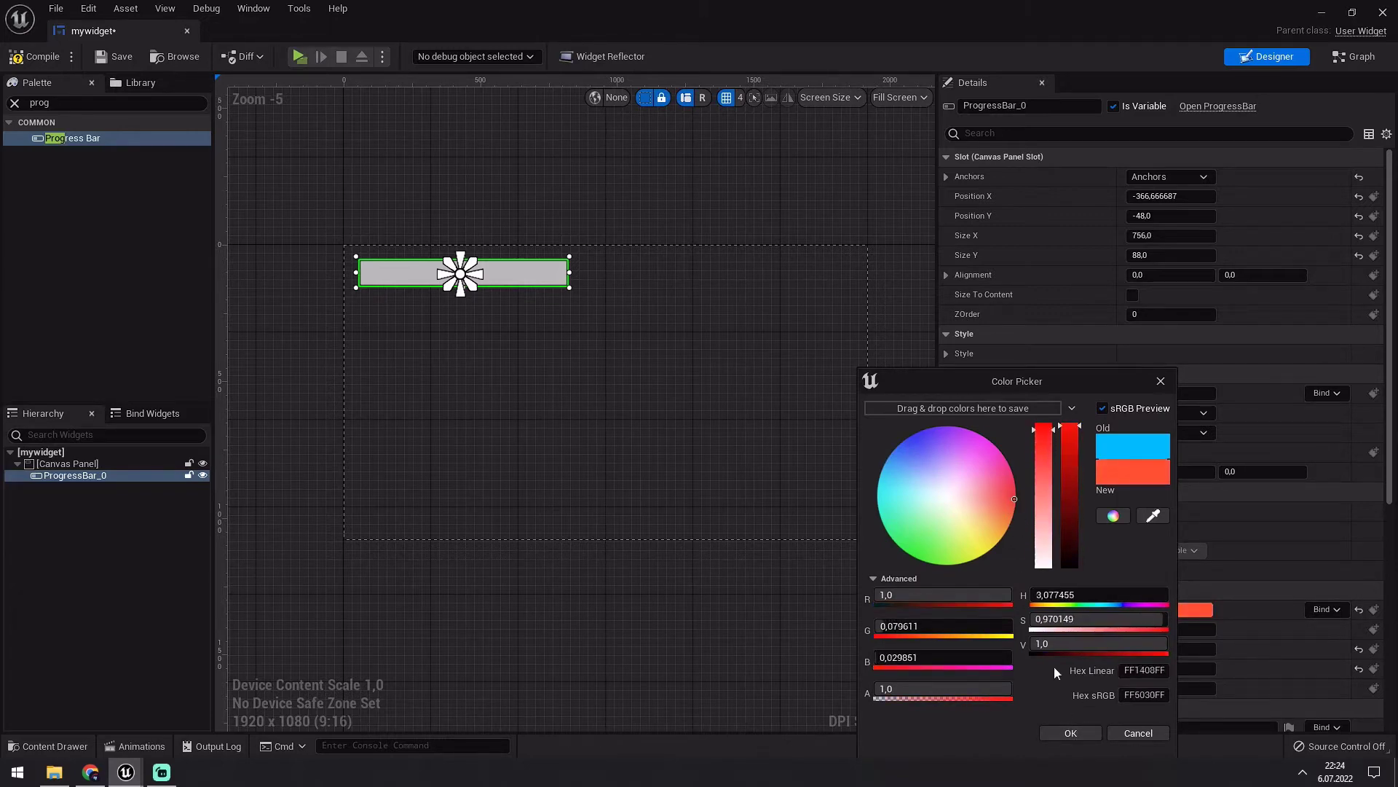
{"action": "left_click", "coordinate": [1007, 497]}
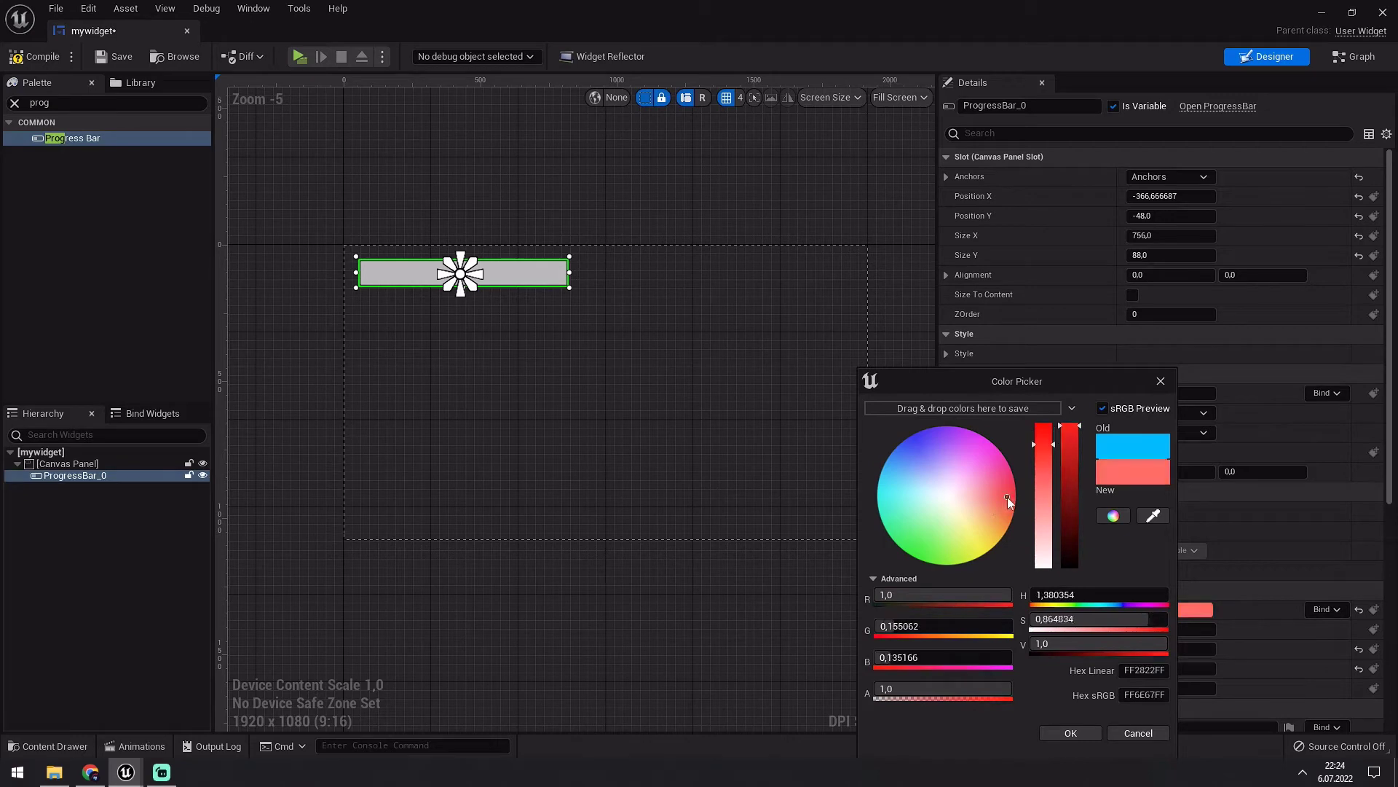
{"action": "left_click", "coordinate": [1071, 730]}
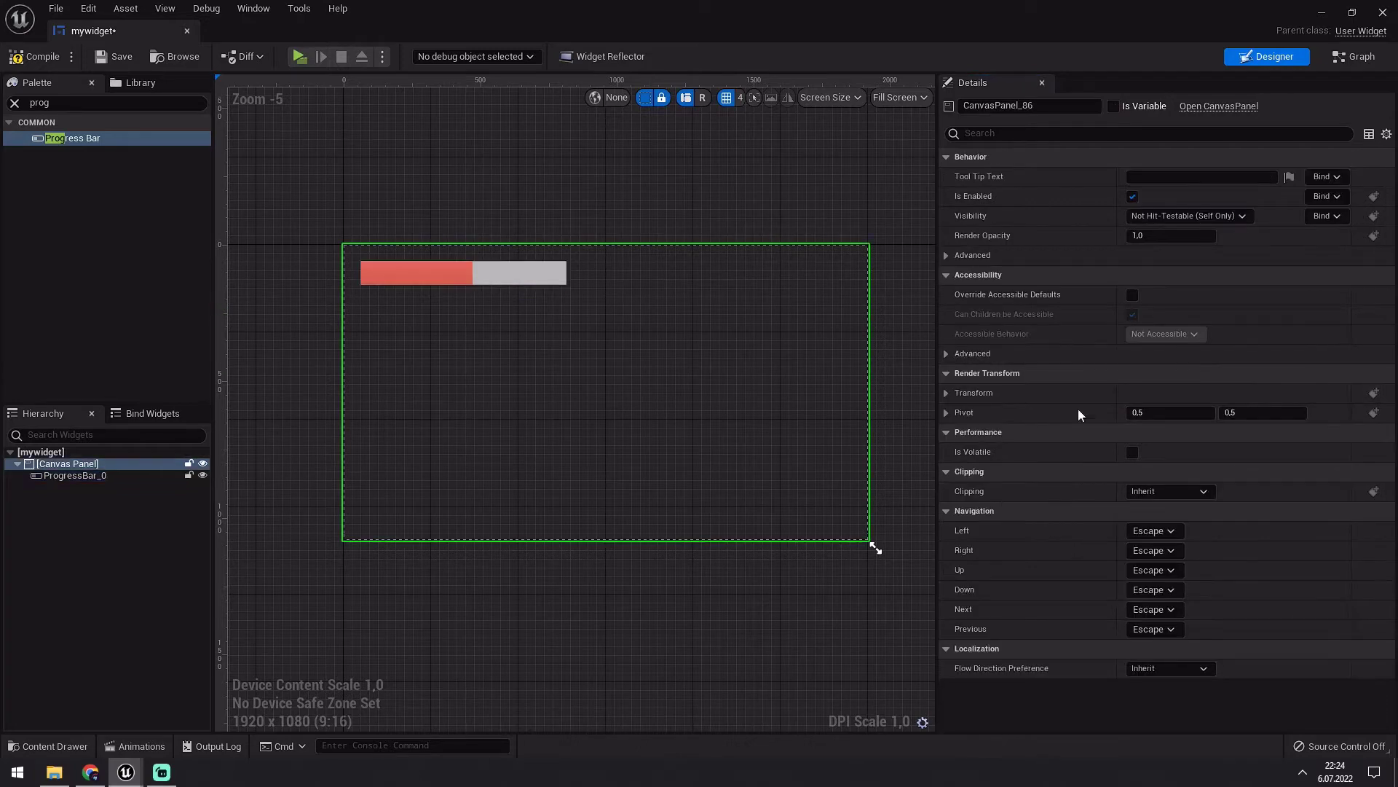
Set the bar's Percent to 0.392, compile mywidget, and return to ThirdPersonMap
{"action": "left_click", "coordinate": [552, 271]}
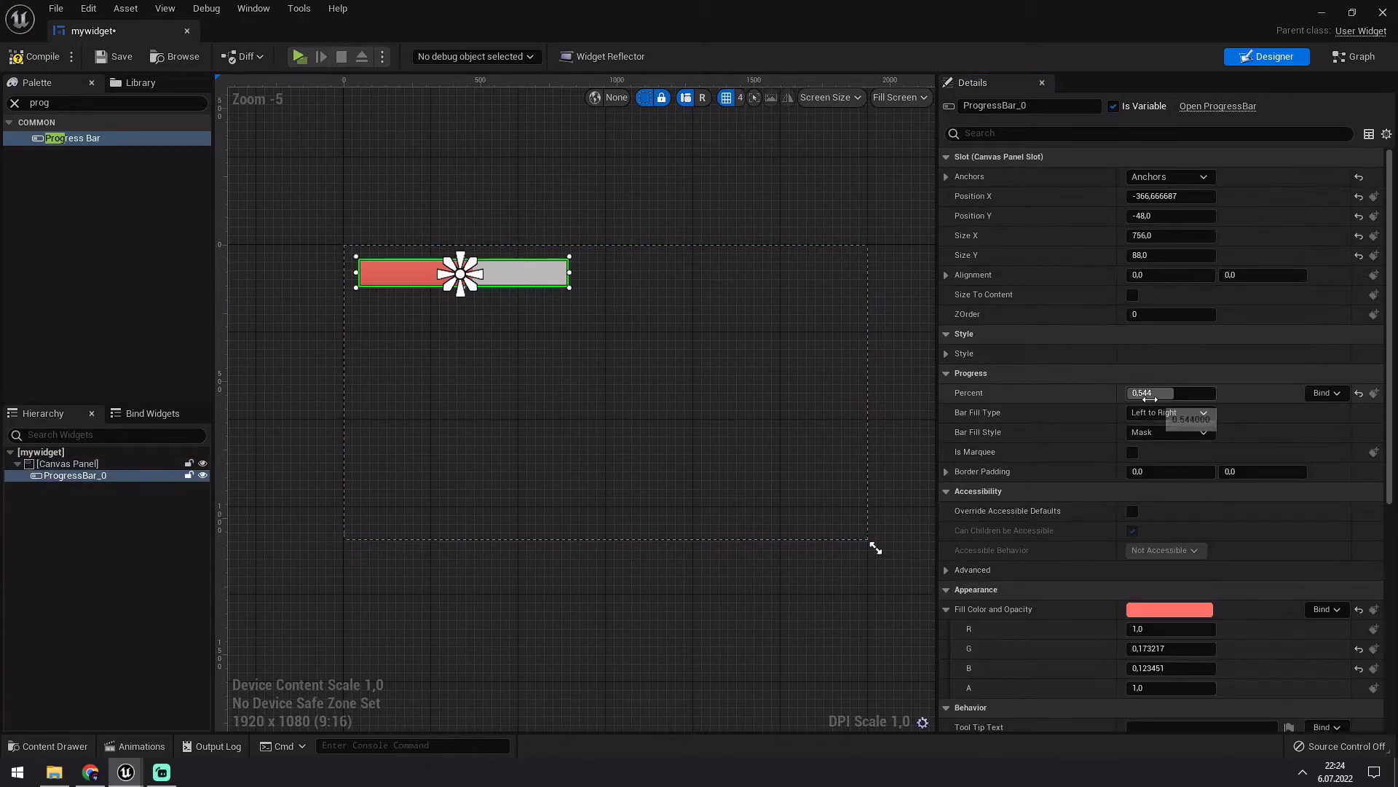
{"action": "mouse_move", "coordinate": [1169, 393]}
{"action": "left_mouse_down"}
{"action": "mouse_move", "coordinate": [1187, 392]}
{"action": "mouse_move", "coordinate": [1171, 393]}
{"action": "left_mouse_up"}
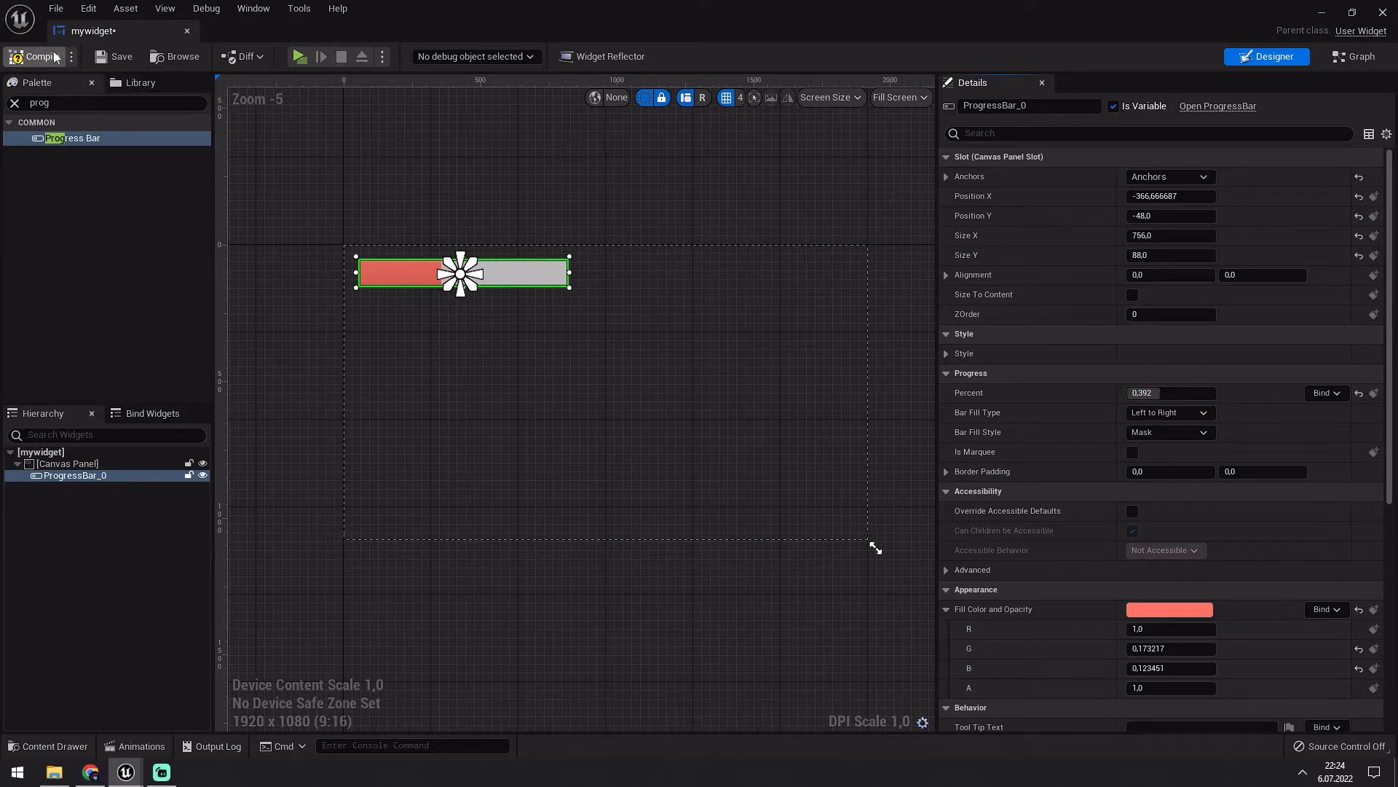
{"action": "left_click", "coordinate": [15, 59]}
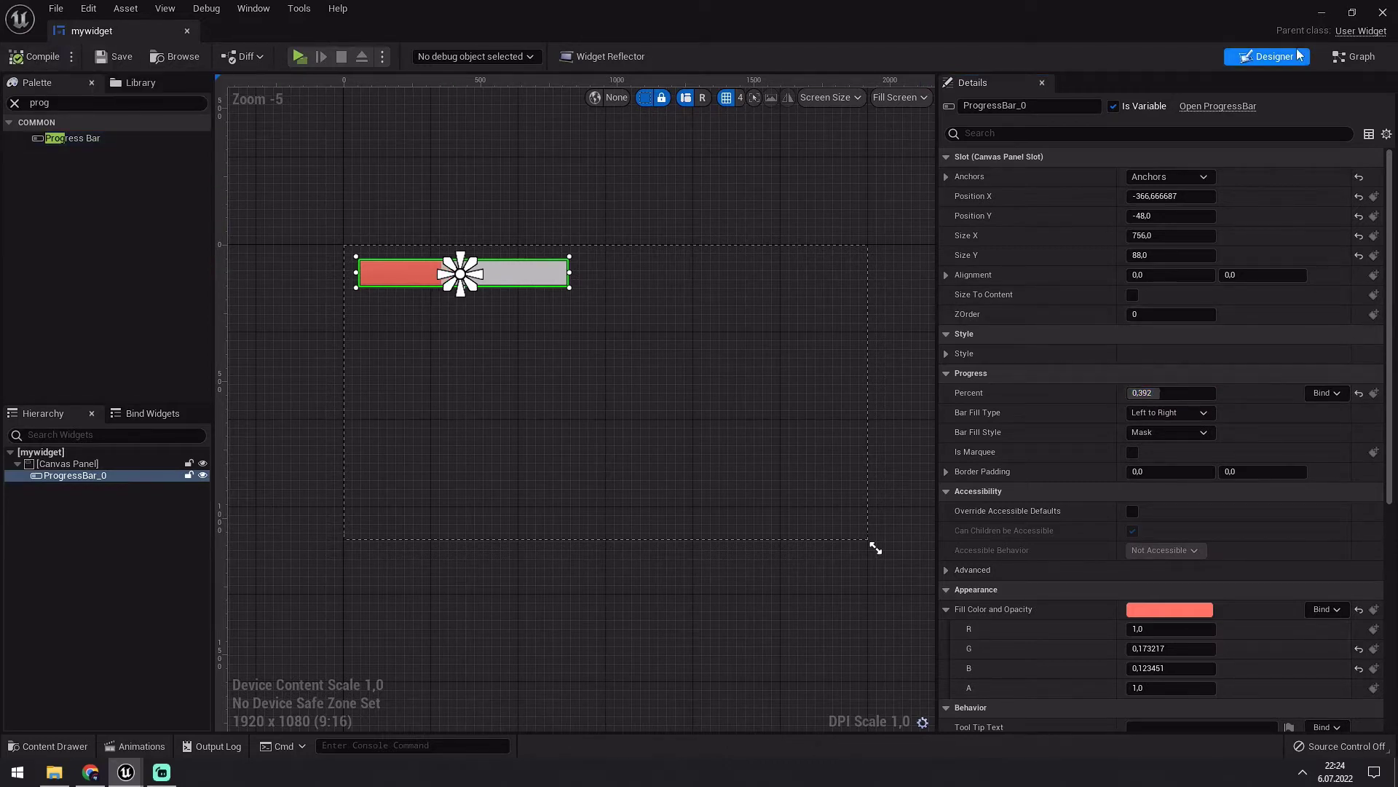
{"action": "left_click", "coordinate": [1322, 13]}
{"action": "left_click", "coordinate": [431, 655]}
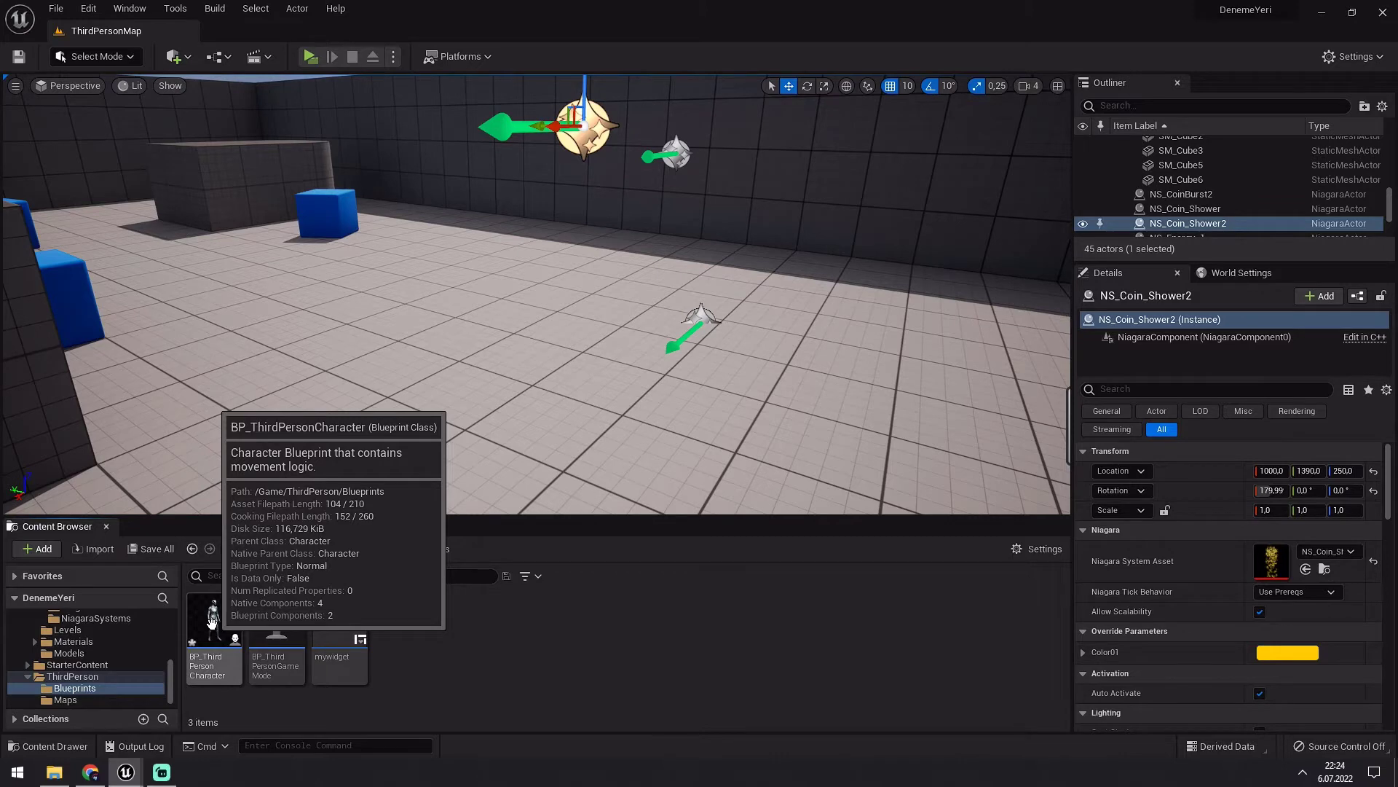
Open BP_ThirdPersonCharacter's Event Graph and search 'event begin' in the action menu
{"action": "double_click", "coordinate": [213, 620]}
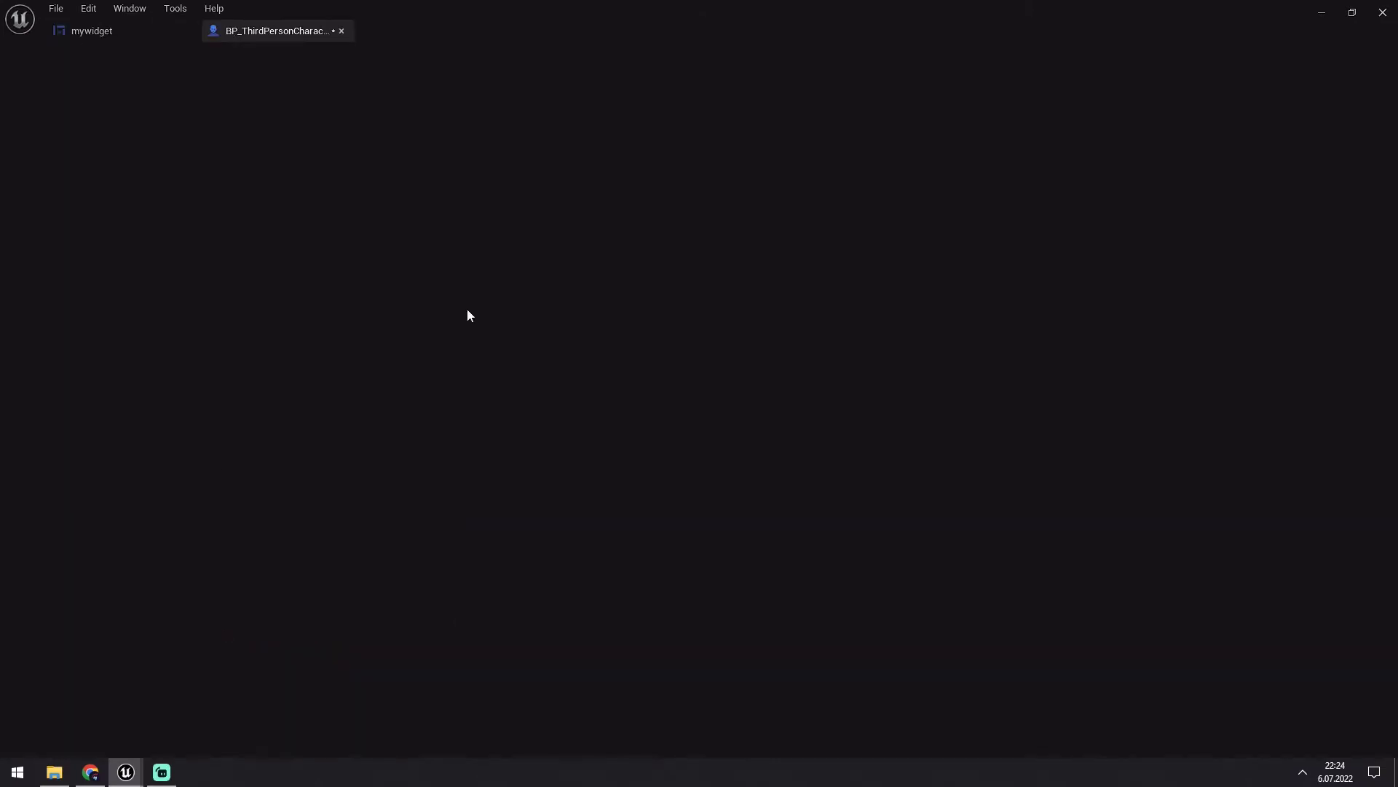
{"action": "scroll", "coordinate": [680, 252], "scroll_direction": "down", "scroll_amount": 1}
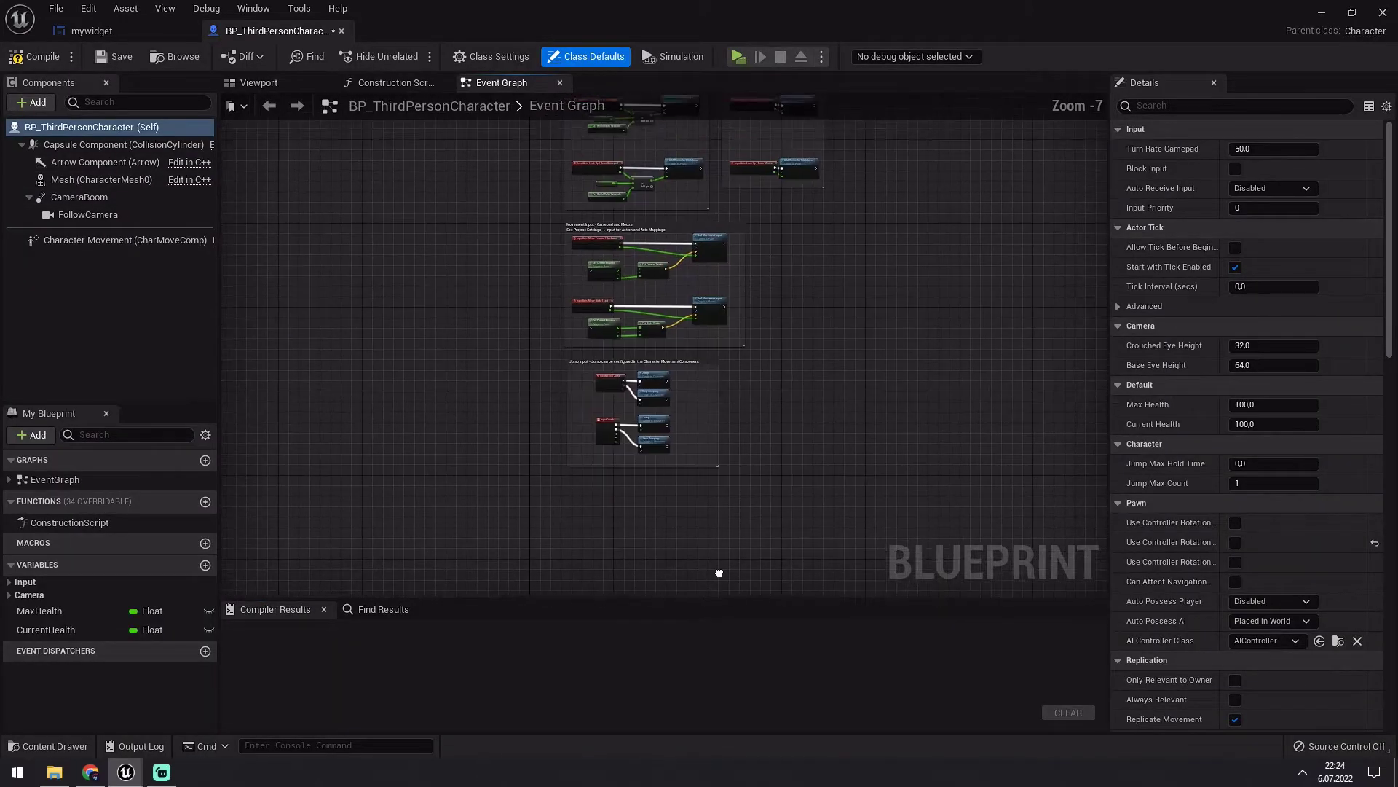
{"action": "right_click_drag", "start_coordinate": [718, 571], "coordinate": [774, 339]}
{"action": "right_click", "coordinate": [520, 315]}
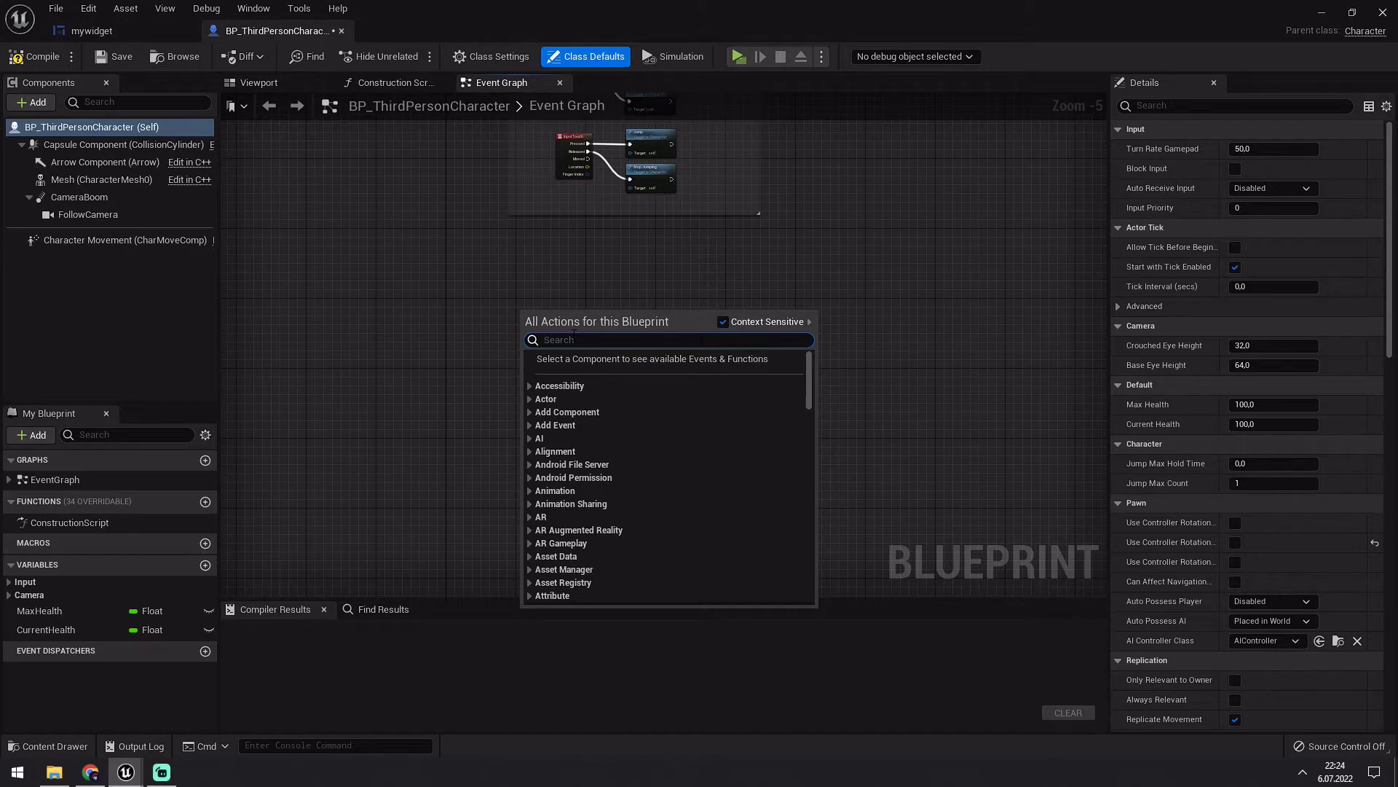
{"action": "type", "text": "event"}
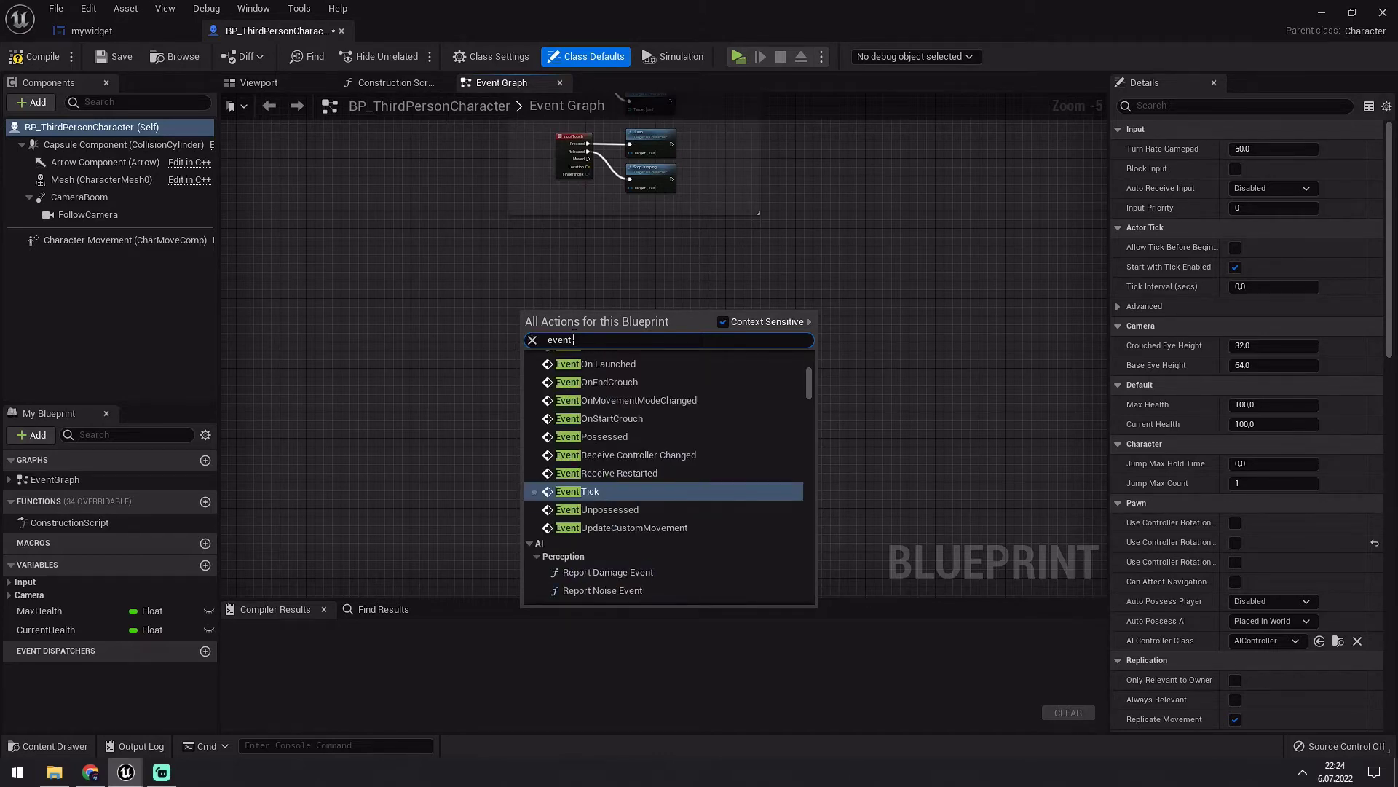
{"action": "type", "text": " begin"}
Place Event BeginPlay and connect a Create Widget node using the mywidget class
{"action": "left_click", "coordinate": [631, 411]}
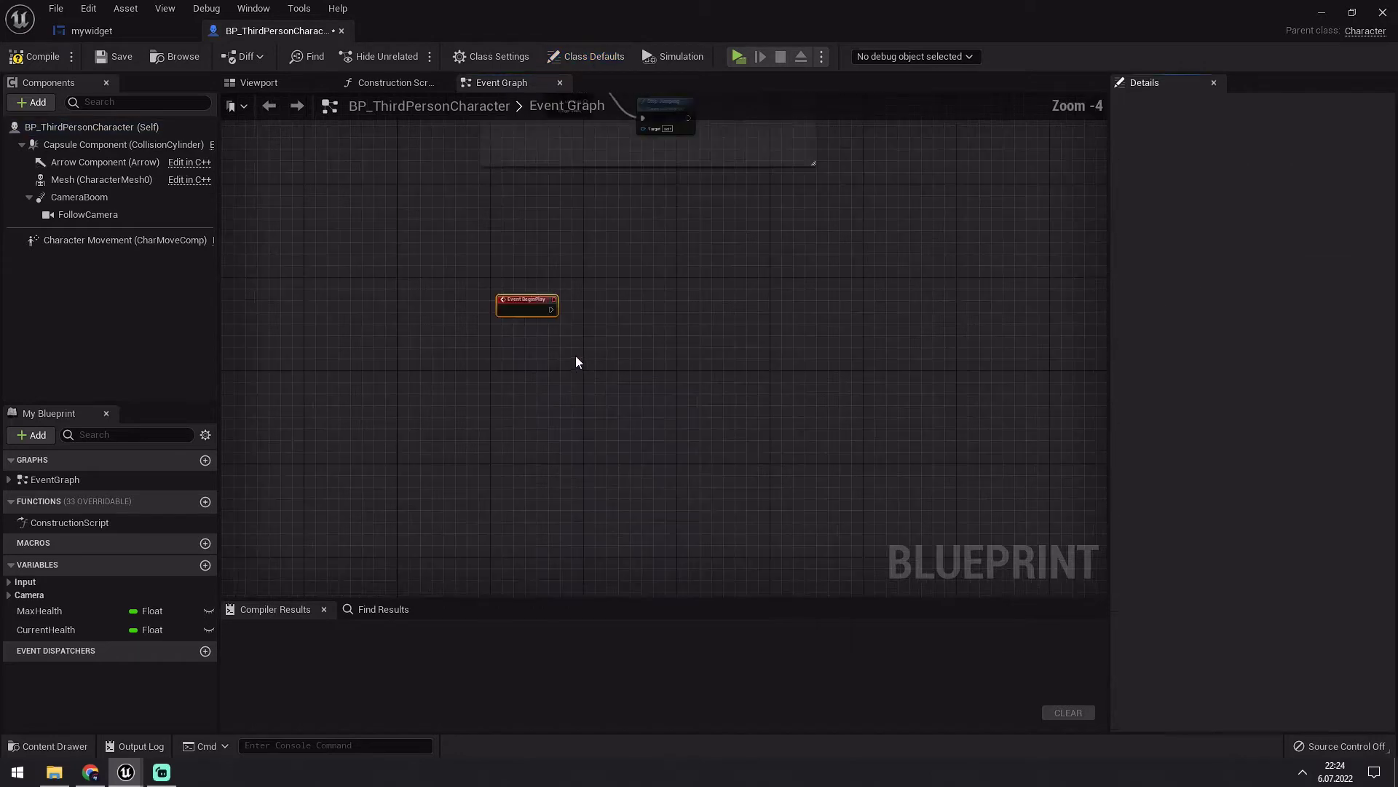
{"action": "scroll", "coordinate": [582, 350], "scroll_direction": "up", "scroll_amount": 3}
{"action": "scroll", "coordinate": [576, 327], "scroll_direction": "up", "scroll_amount": 1}
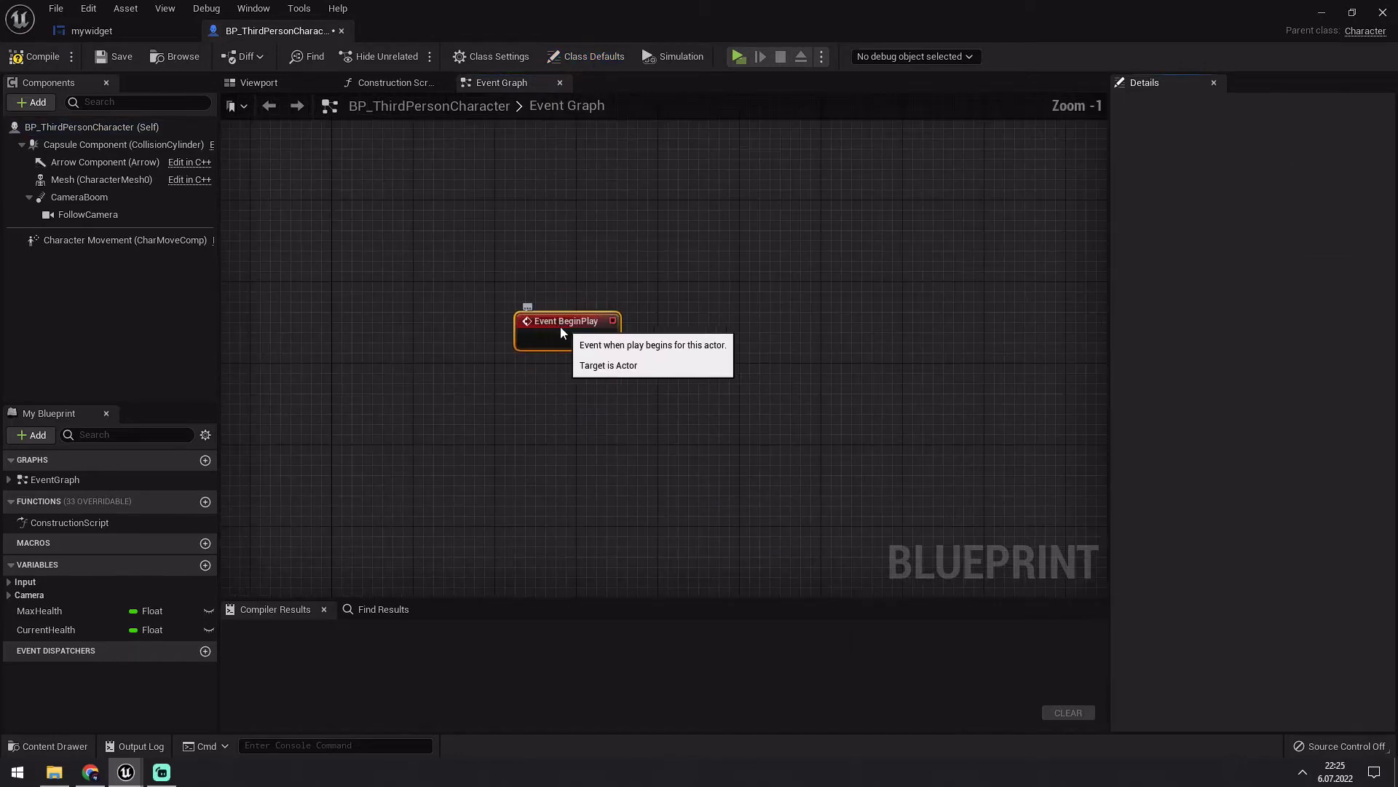
{"action": "left_click_drag", "start_coordinate": [674, 351], "coordinate": [674, 352]}
{"action": "type", "text": "create wid"}
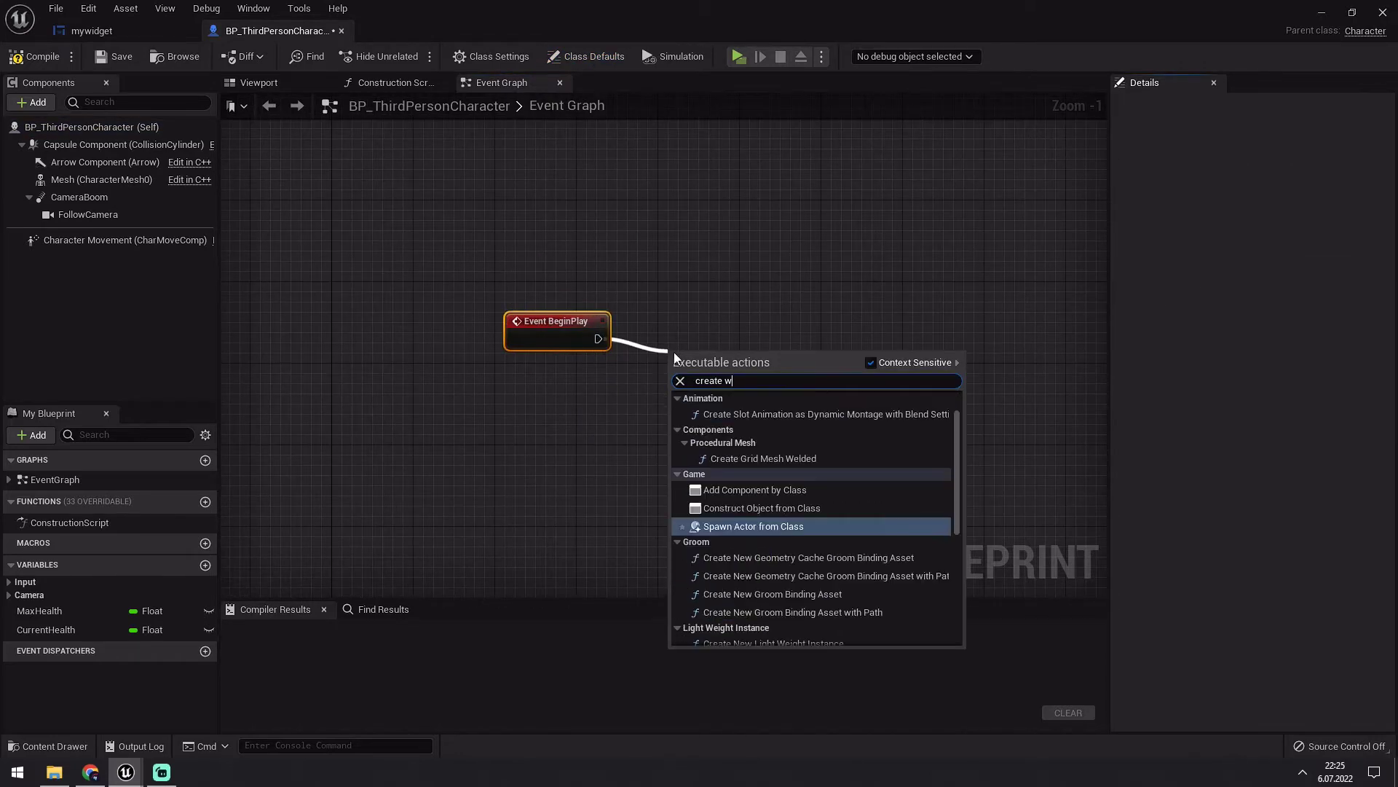
{"action": "left_click", "coordinate": [718, 414]}
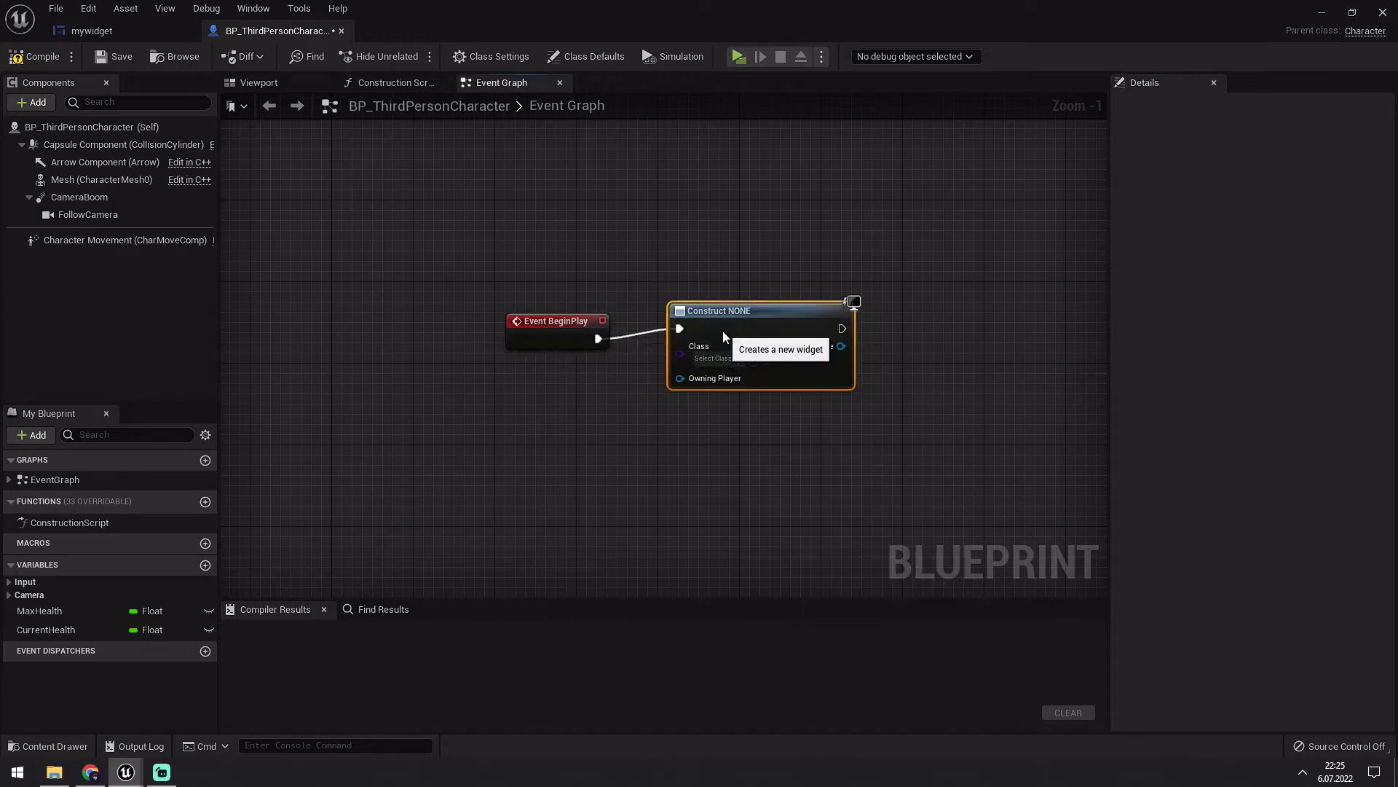
{"action": "left_click", "coordinate": [718, 368]}
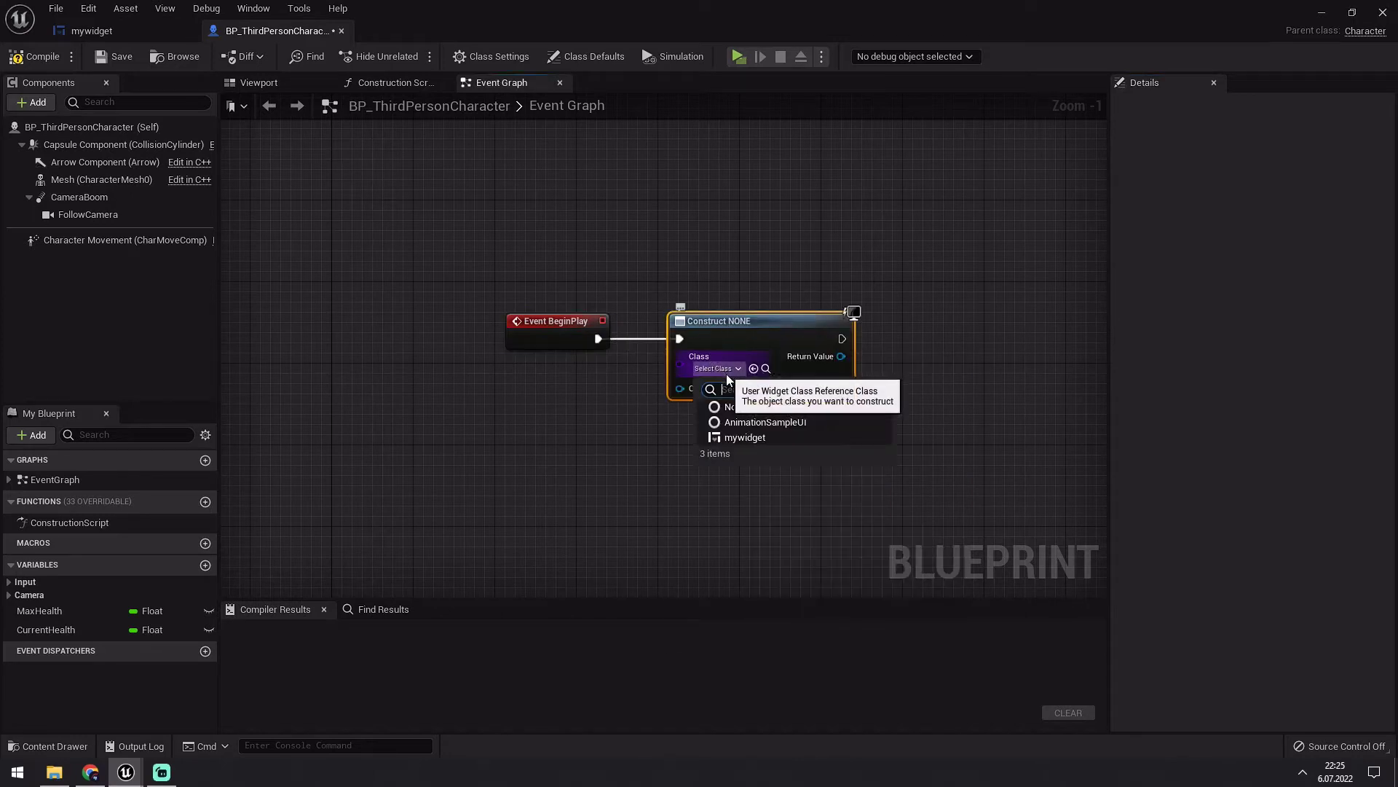
{"action": "left_click", "coordinate": [747, 438]}
Wire an Add to Viewport node to the created widget and line it up
{"action": "mouse_move", "coordinate": [710, 385]}
{"action": "right_mouse_down"}
{"action": "mouse_move", "coordinate": [640, 397]}
{"action": "mouse_move", "coordinate": [567, 353]}
{"action": "right_mouse_up"}
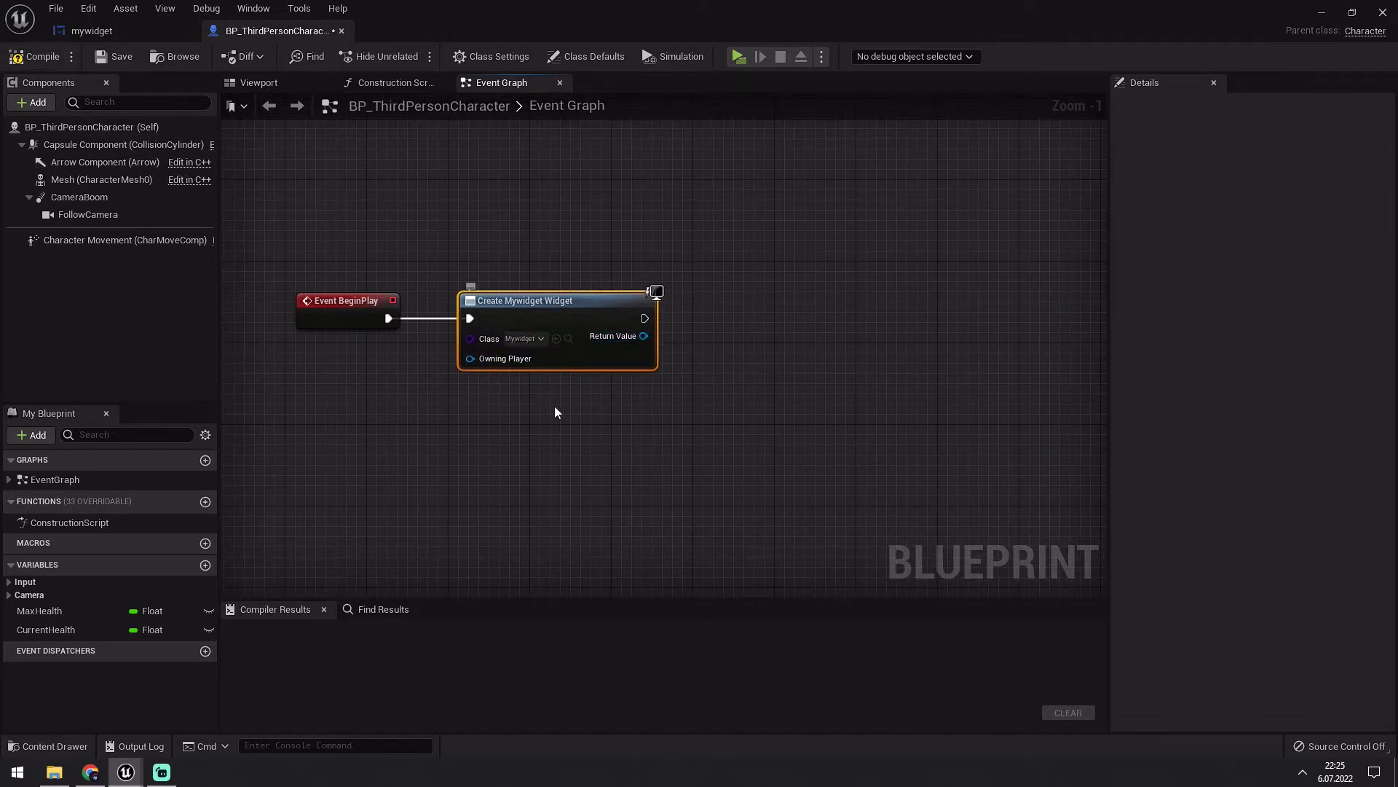
{"action": "left_click_drag", "start_coordinate": [643, 337], "coordinate": [750, 326]}
{"action": "type", "text": "view"}
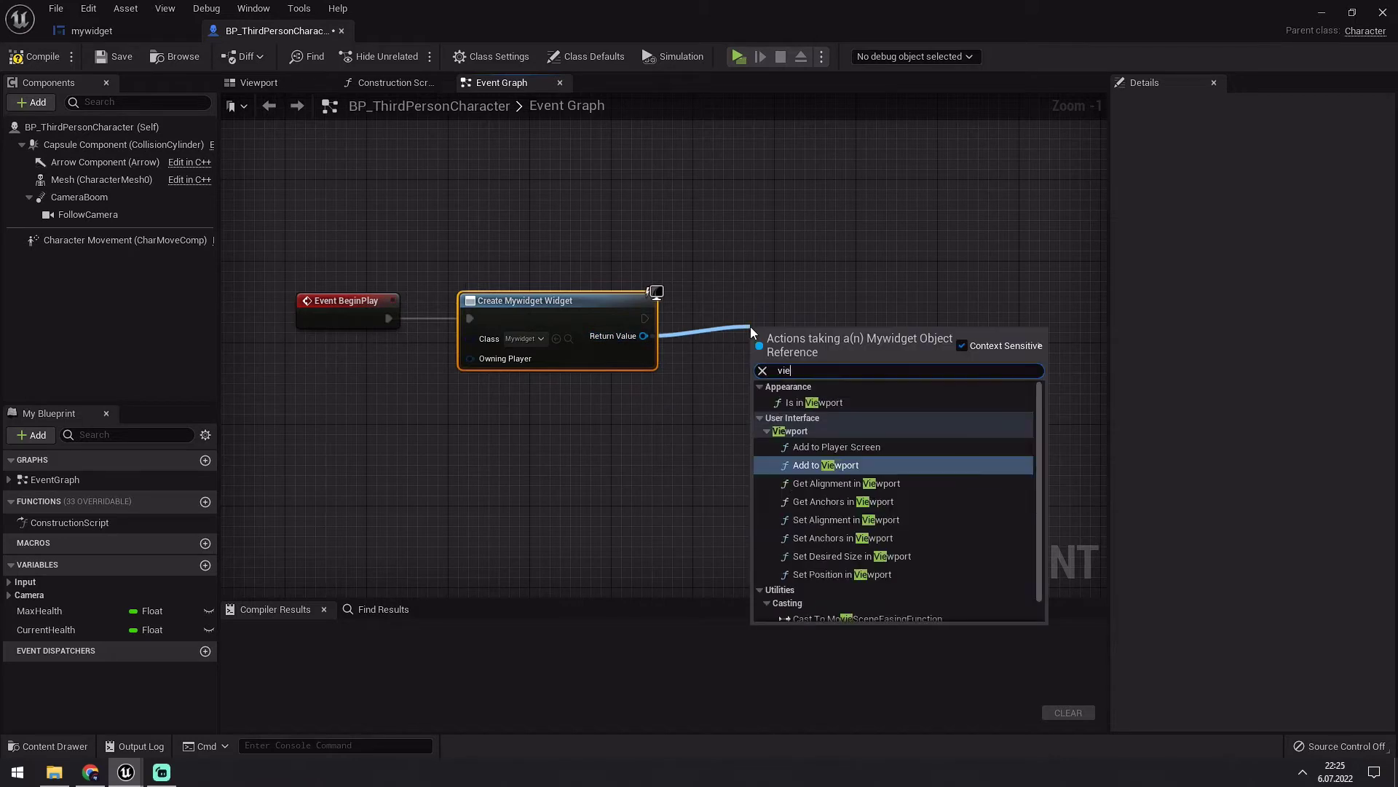
{"action": "left_click", "coordinate": [852, 466]}
{"action": "left_click_drag", "start_coordinate": [739, 317], "coordinate": [686, 295]}
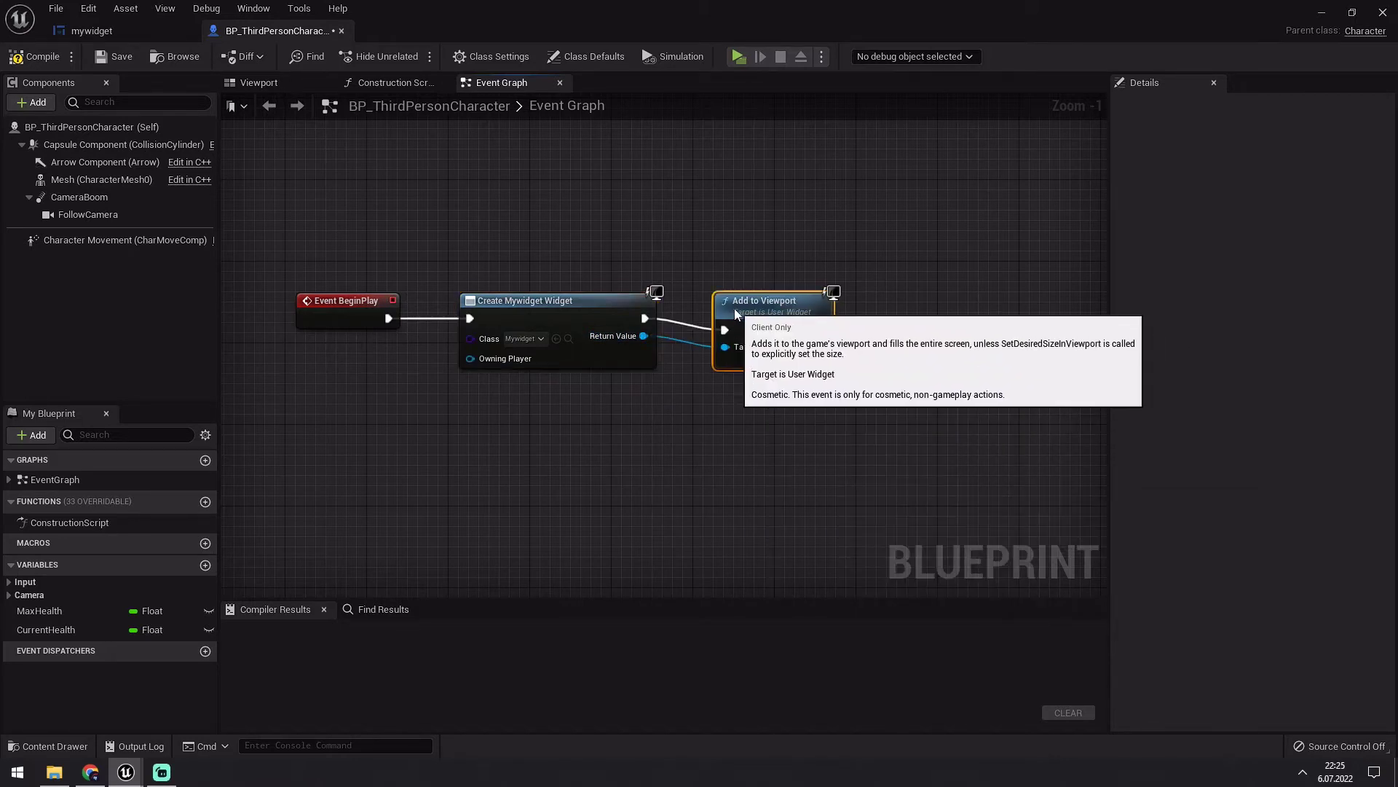
Compile and save the character Blueprint, then play-test to see the health bar
{"action": "key", "text": "F7"}
{"action": "key", "text": "ctrl+s"}
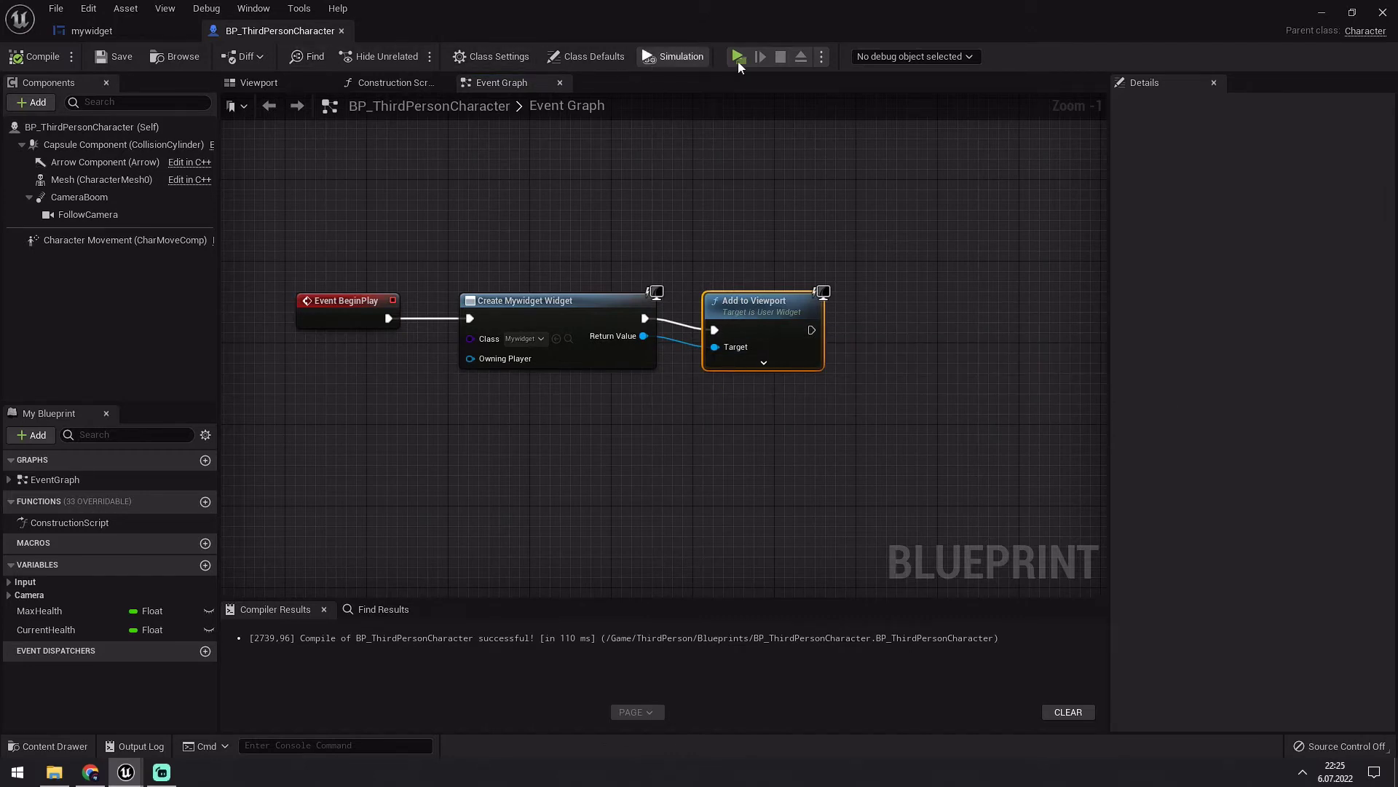
{"action": "left_click", "coordinate": [738, 56]}
{"action": "key", "text": "w"}
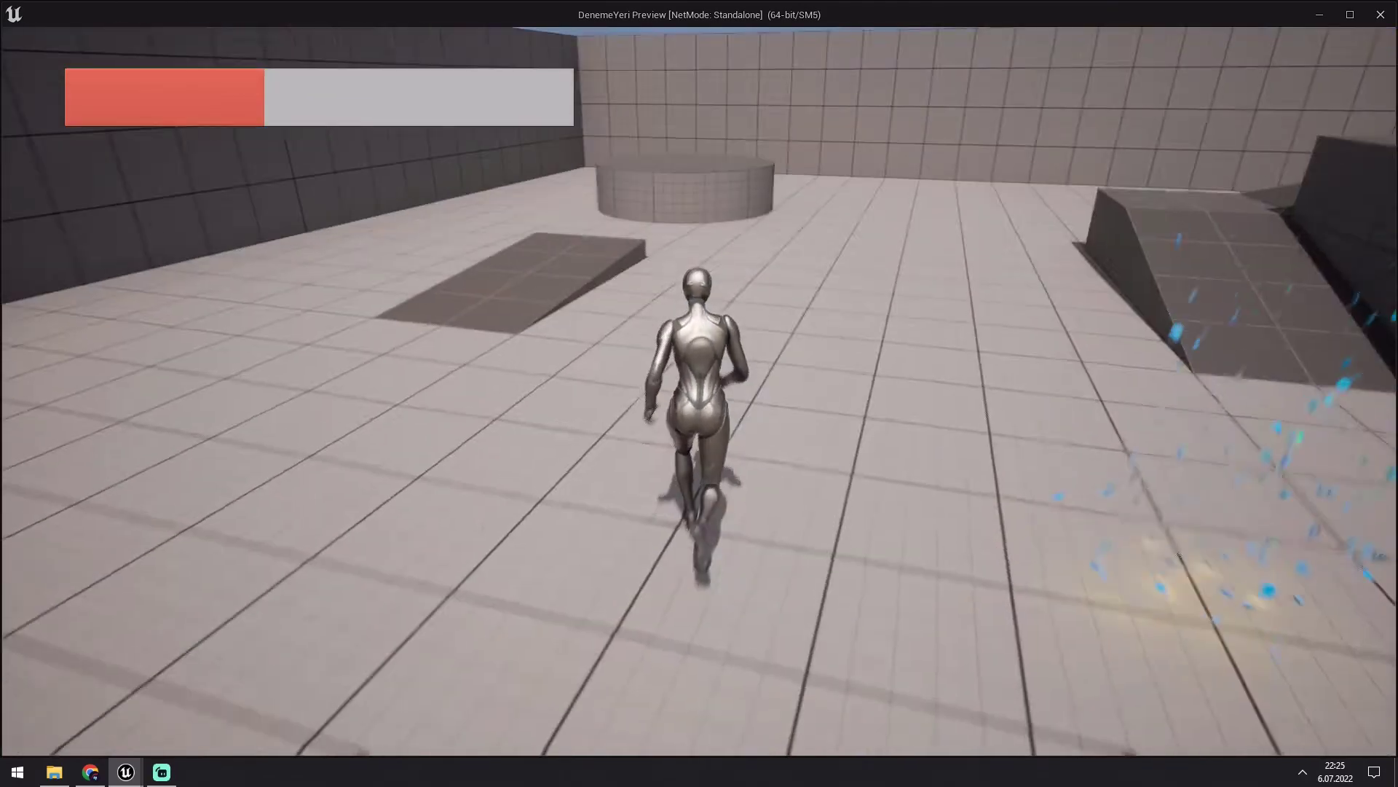
{"action": "key", "text": "d"}
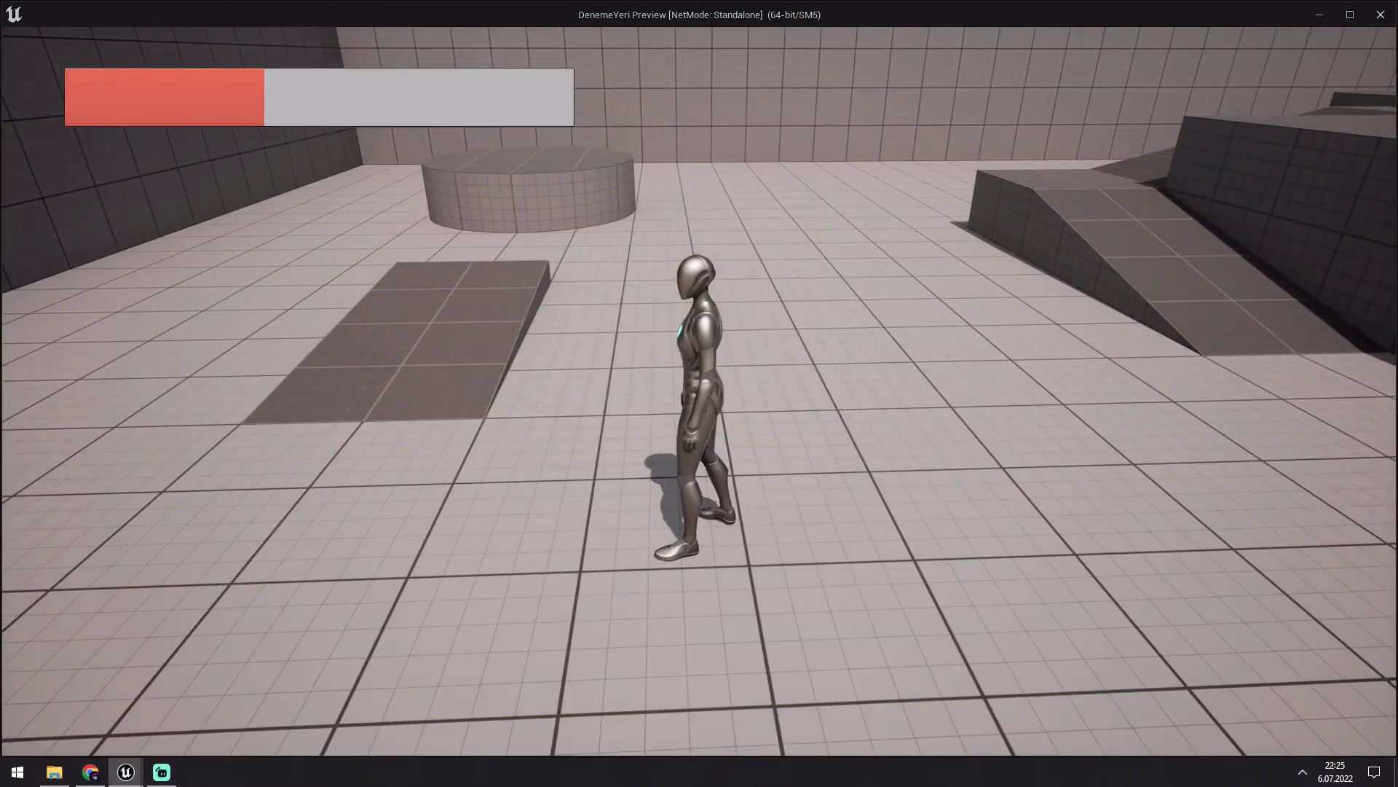
{"action": "key", "text": "Escape"}
{"action": "right_click_drag", "start_coordinate": [606, 444], "coordinate": [684, 276]}
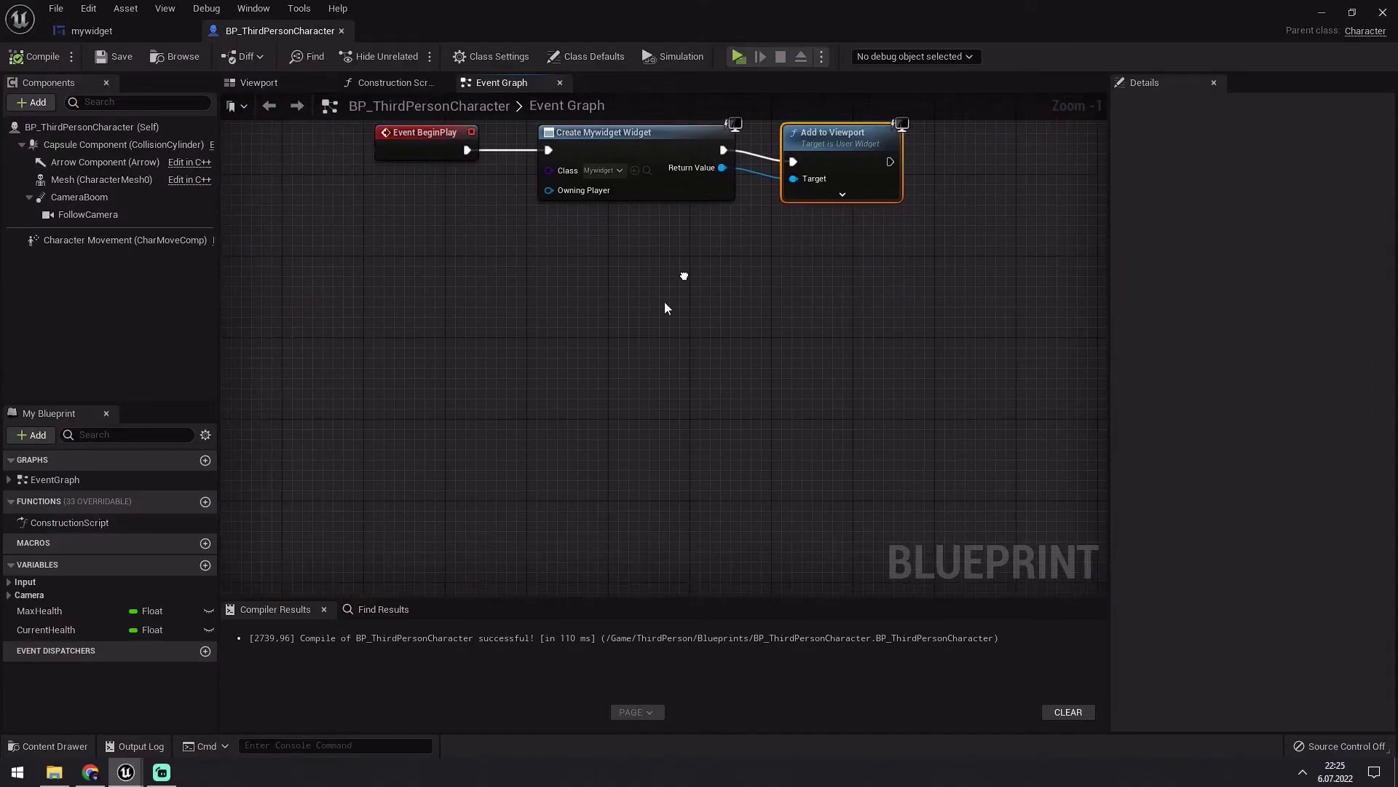
Search 'keyb' and add the Keyboard Events > 1 node with Pressed and Released outputs
{"action": "right_click_drag", "start_coordinate": [408, 339], "coordinate": [424, 384]}
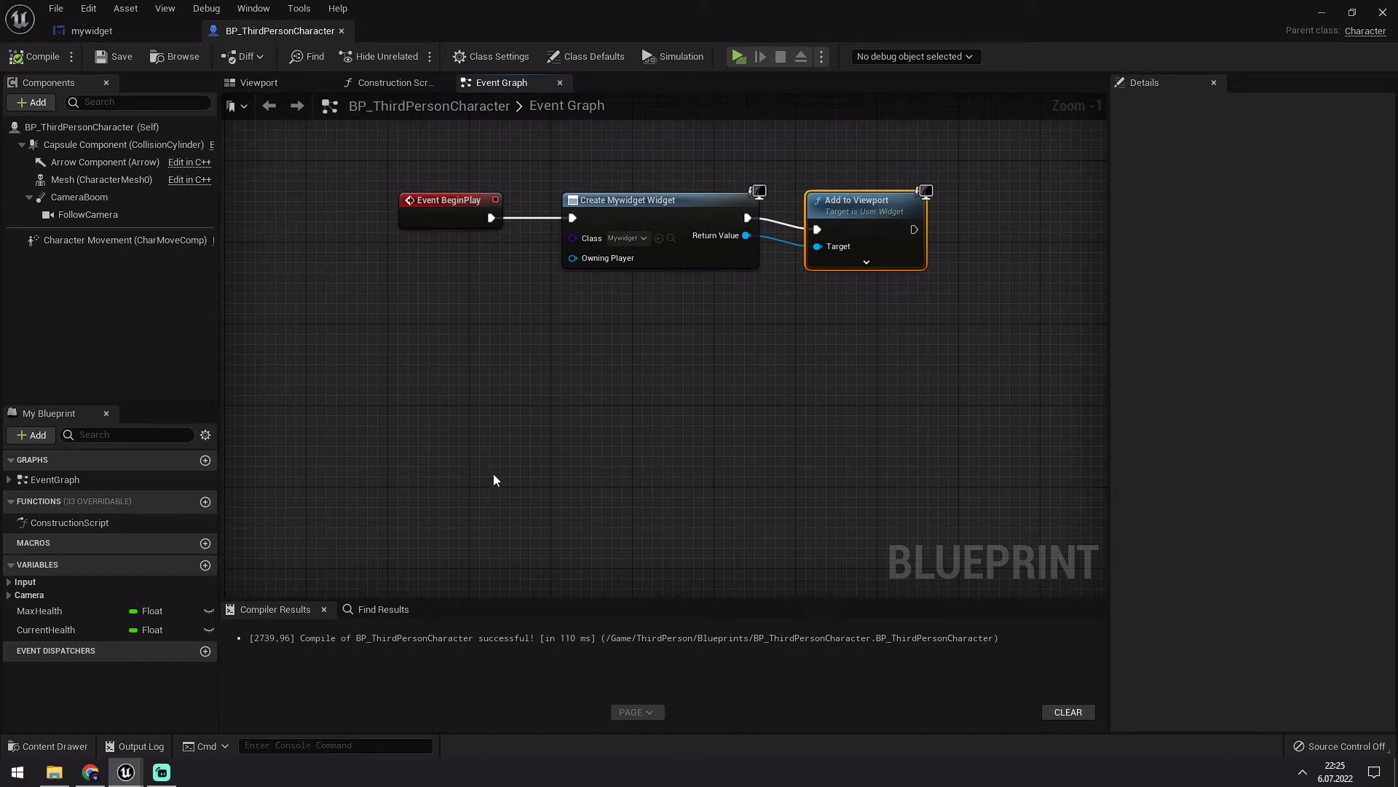
{"action": "right_click_drag", "start_coordinate": [492, 473], "coordinate": [483, 404]}
{"action": "right_click", "coordinate": [495, 389]}
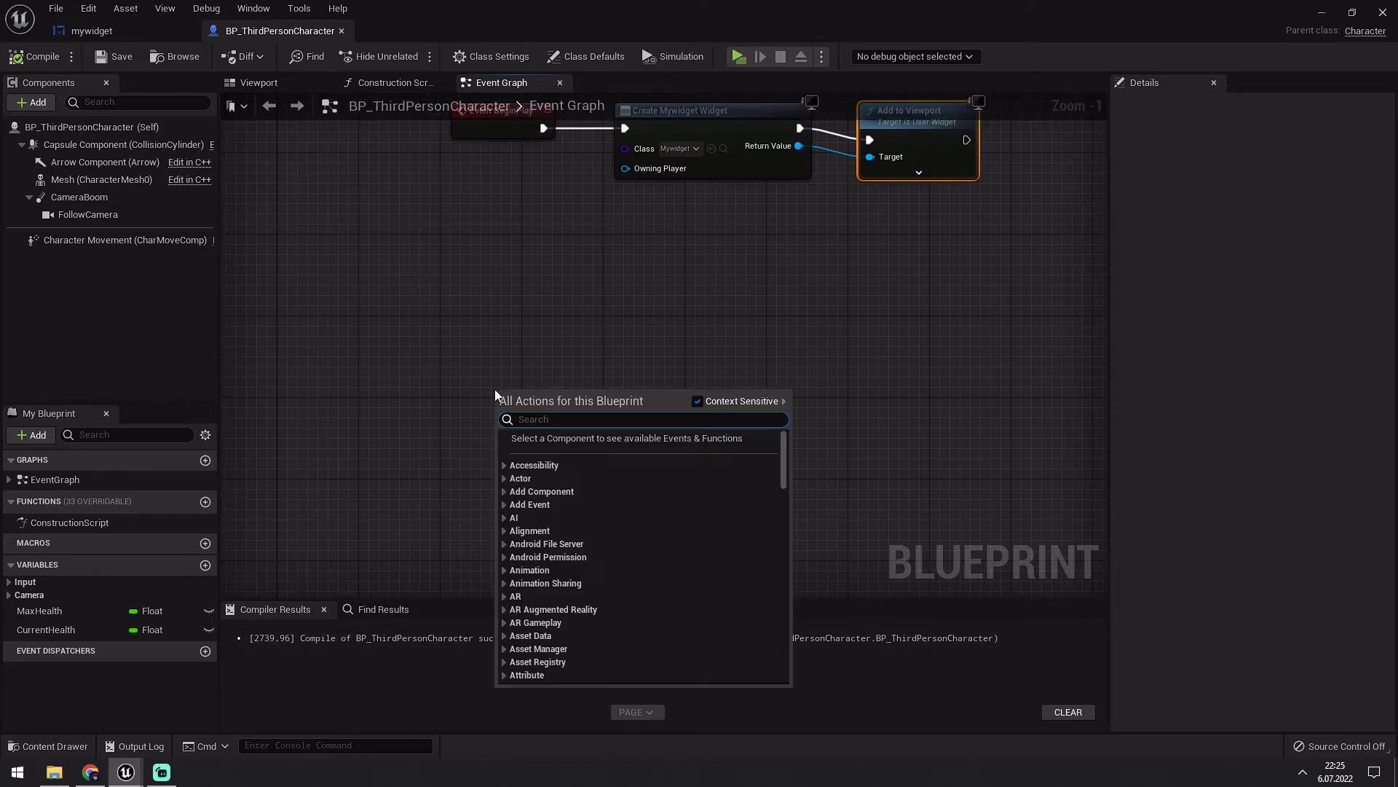
{"action": "type", "text": "keyb"}
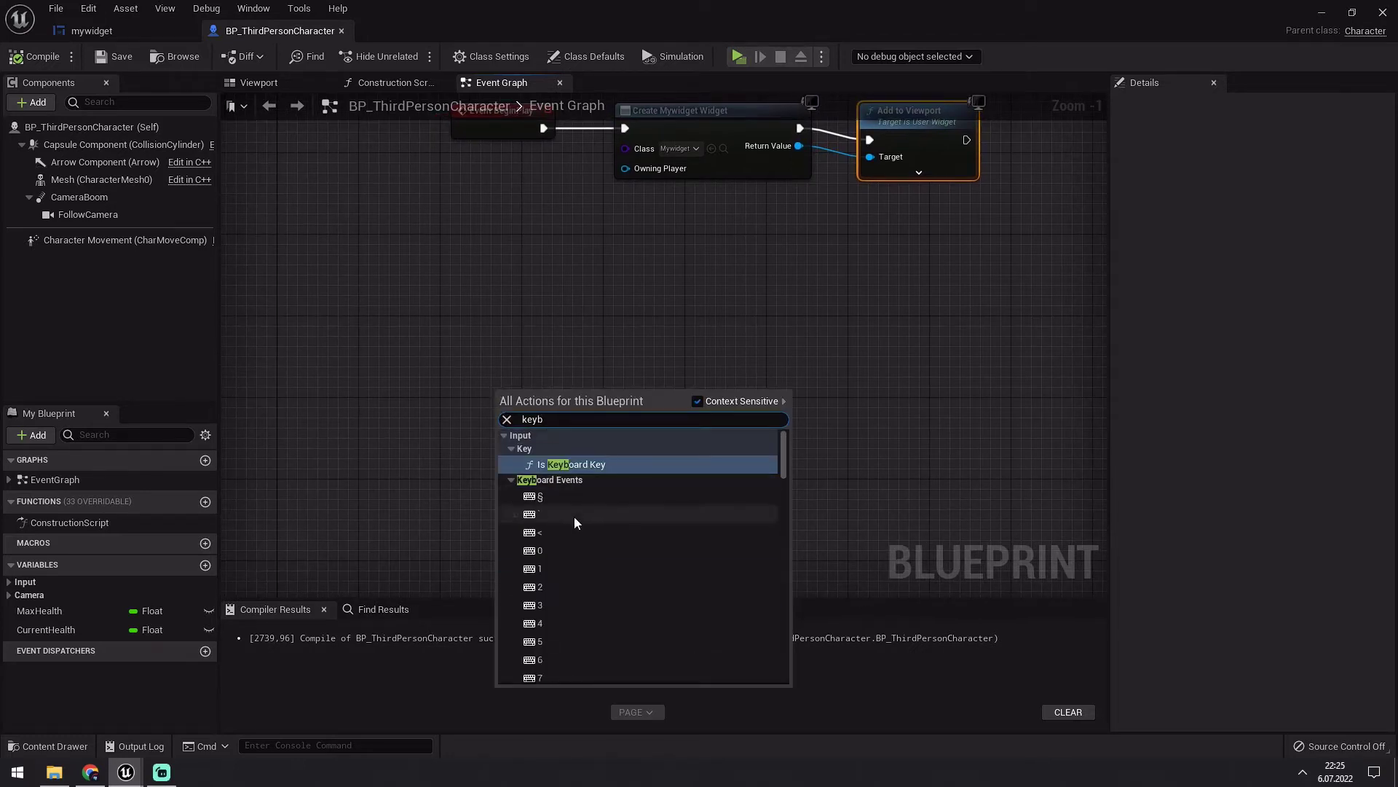
{"action": "left_click", "coordinate": [565, 562]}
{"action": "right_click_drag", "start_coordinate": [525, 401], "coordinate": [535, 279]}
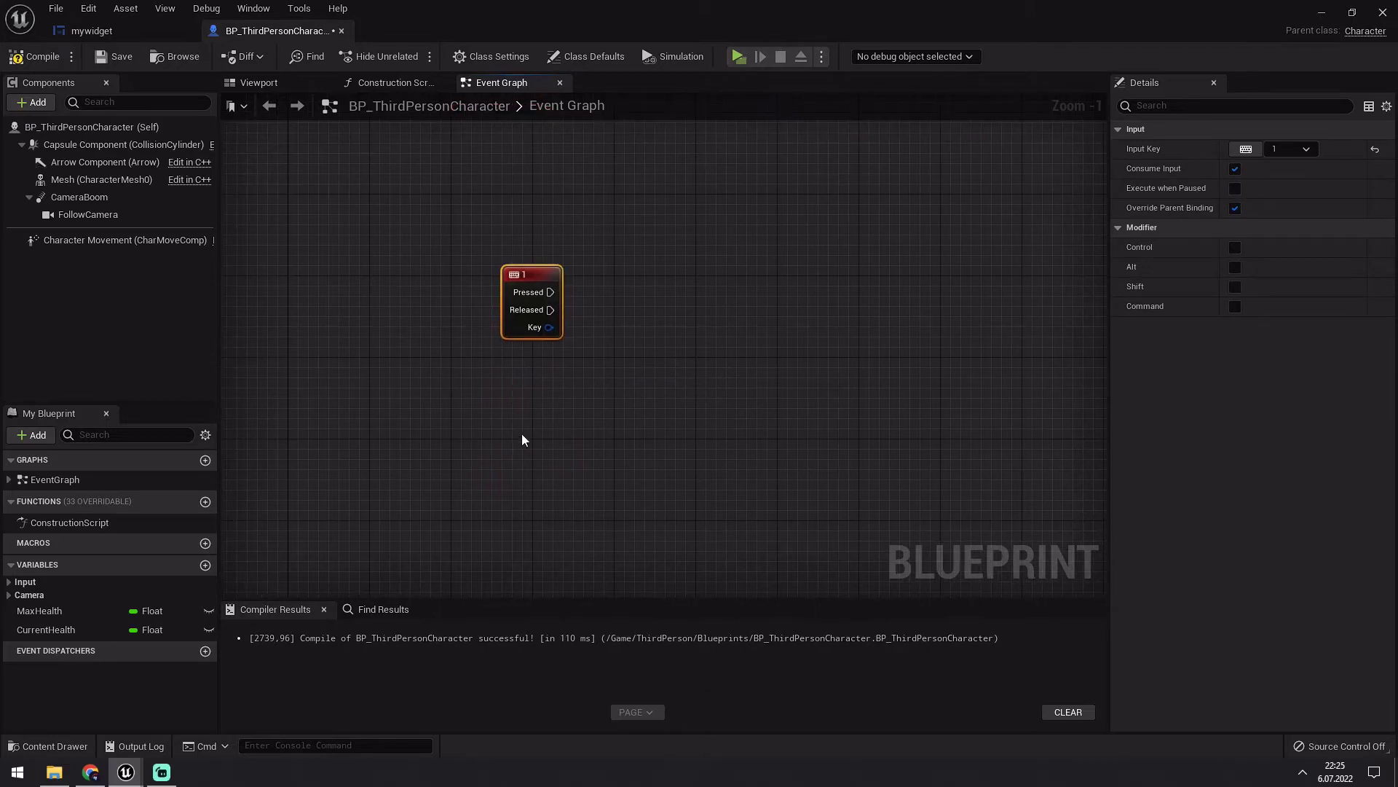
{"action": "right_click", "coordinate": [505, 436]}
{"action": "type", "text": "key"}
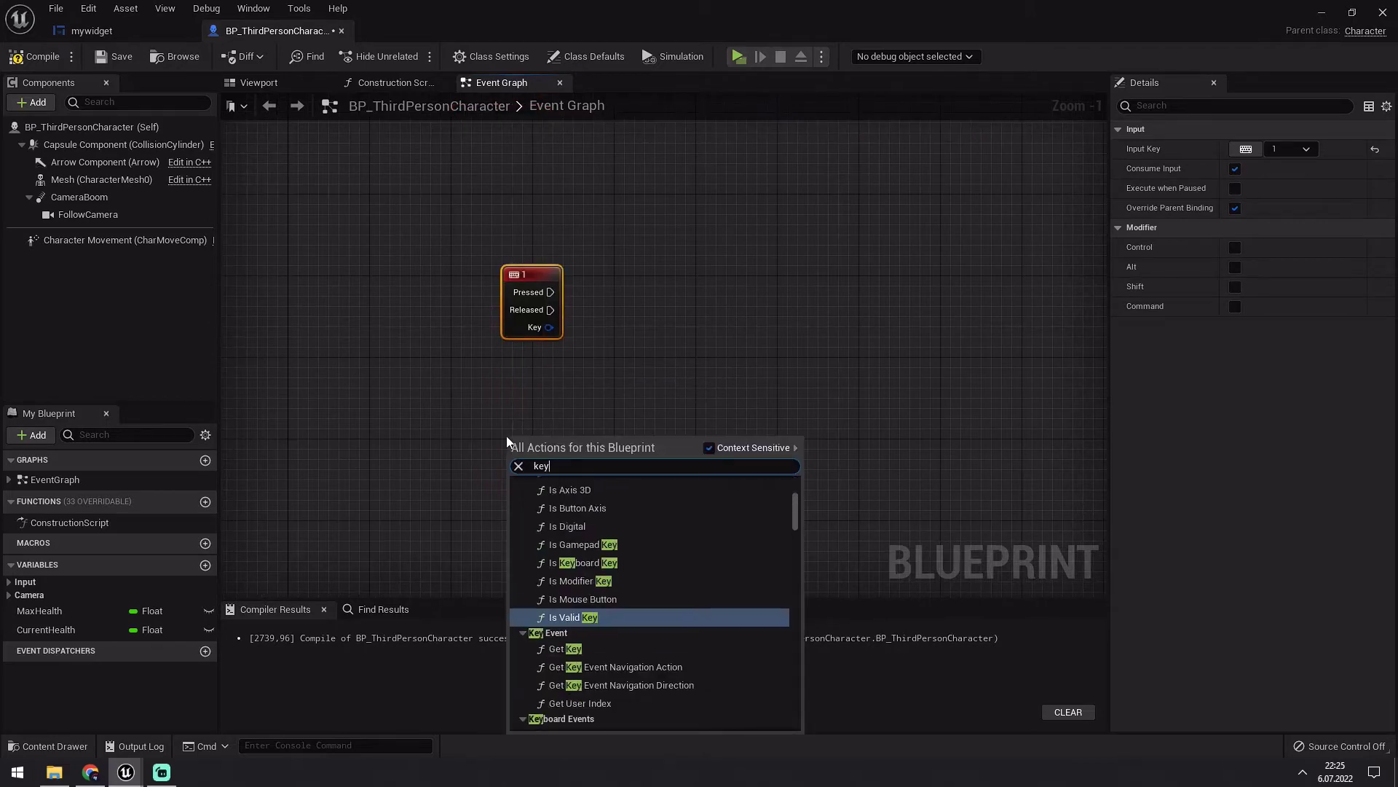
{"action": "left_click", "coordinate": [505, 436]}
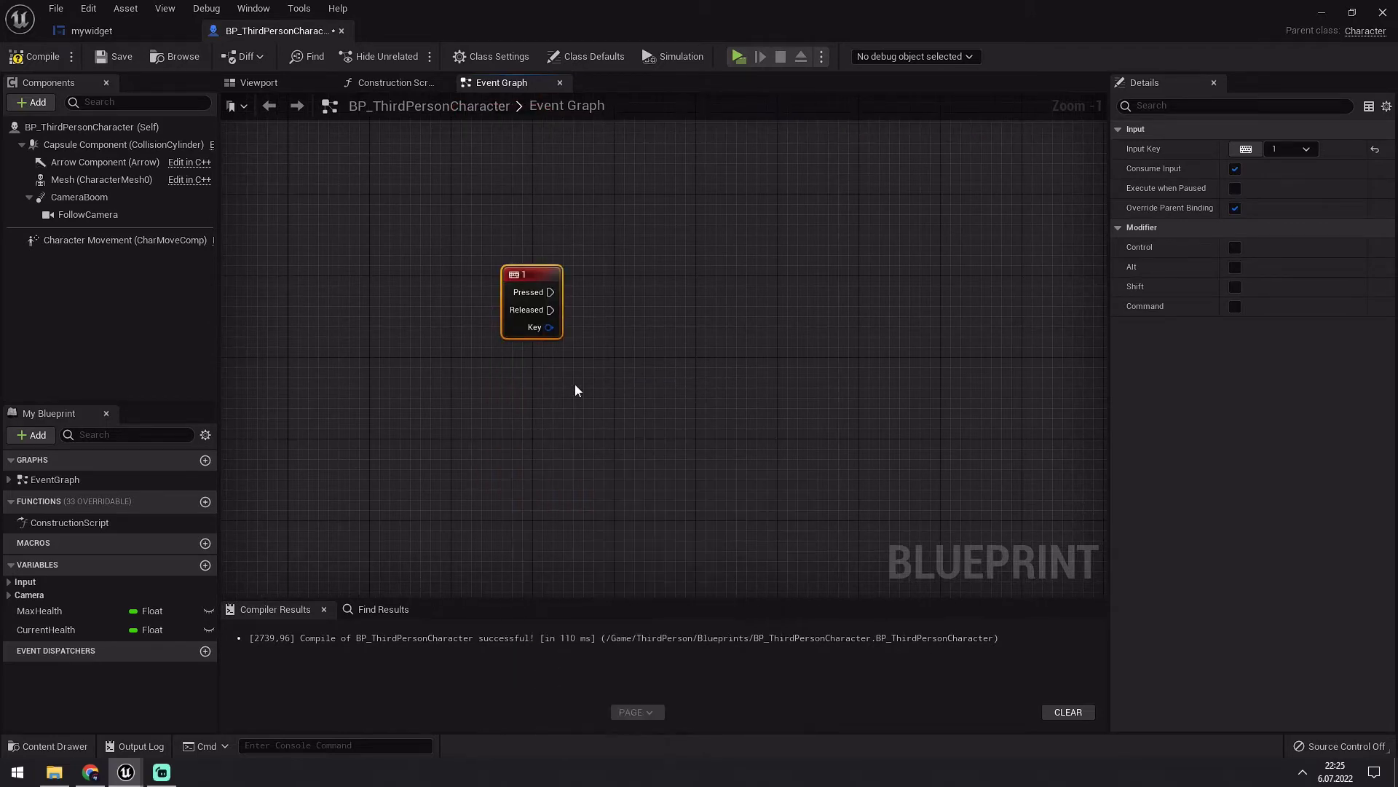
Delete the existing MaxHealth and CurrentHealth variables
{"action": "left_click", "coordinate": [50, 615]}
{"action": "left_click", "coordinate": [67, 634]}
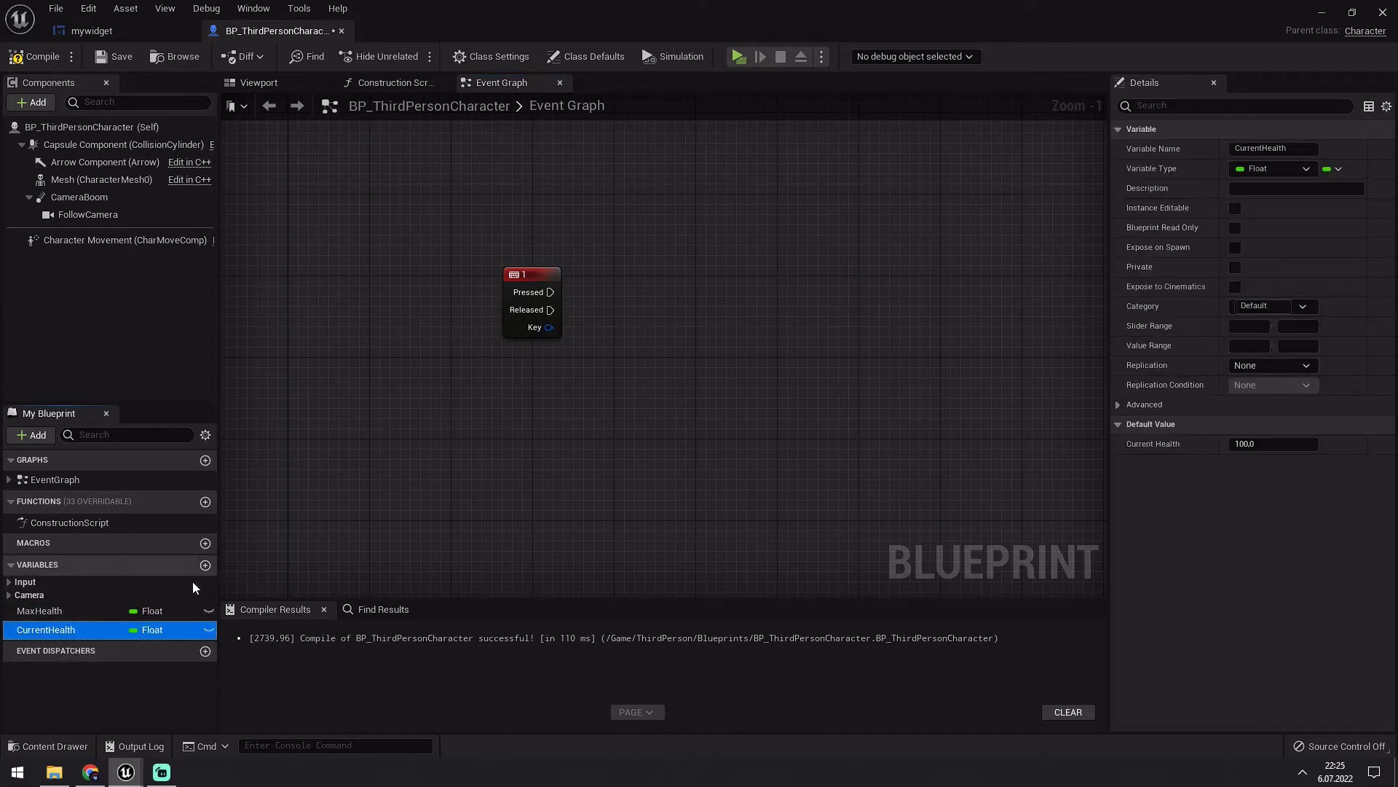
{"action": "right_click", "coordinate": [62, 612]}
{"action": "left_click", "coordinate": [98, 734]}
{"action": "right_click", "coordinate": [64, 610]}
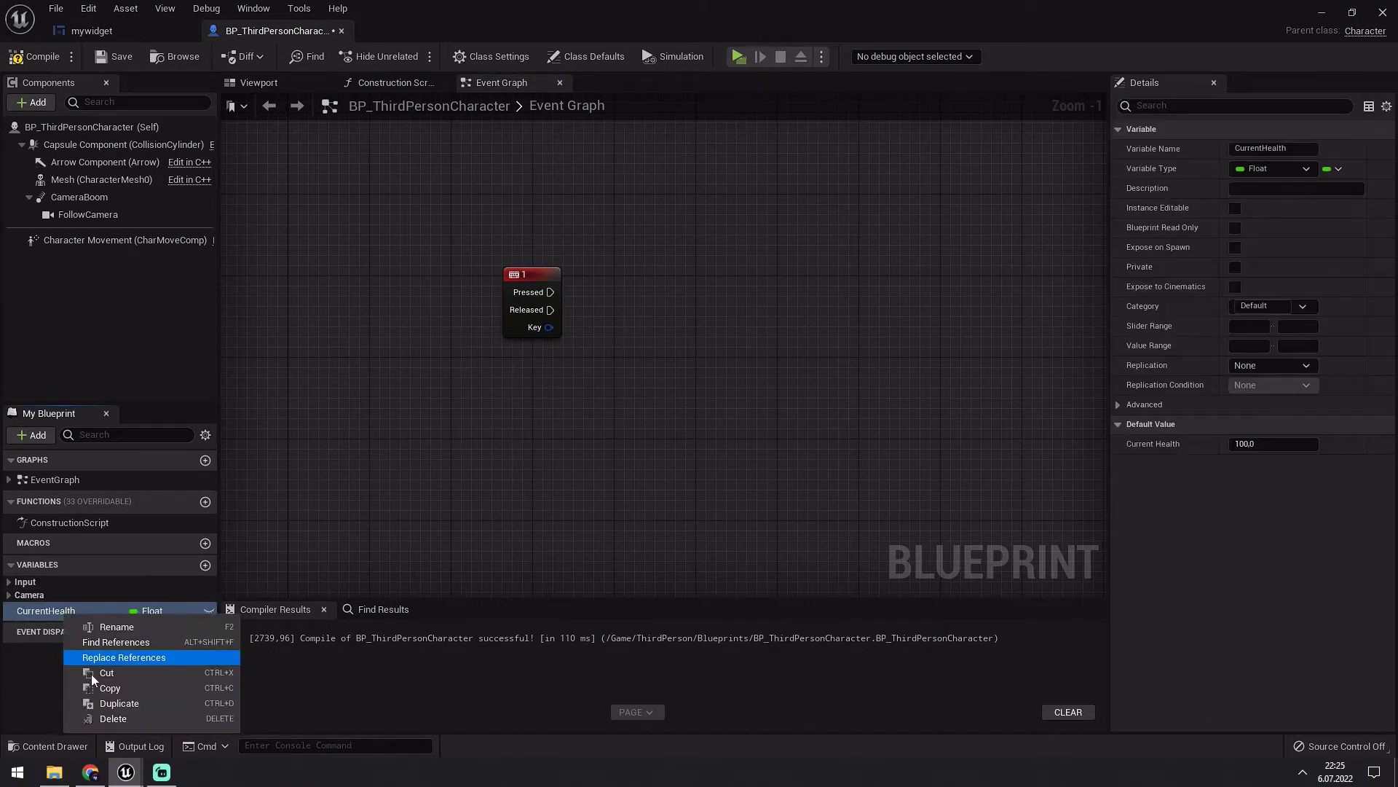
{"action": "left_click", "coordinate": [104, 724]}
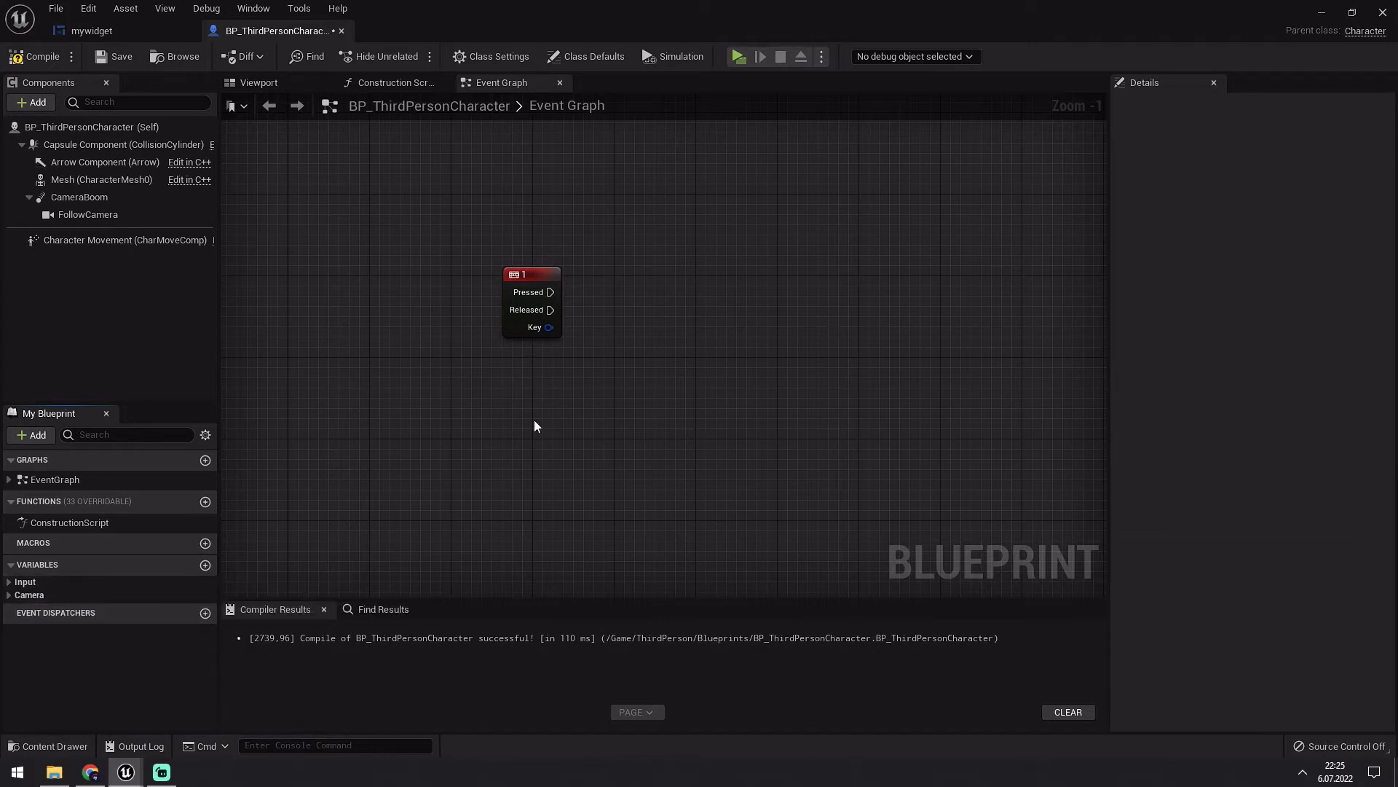
{"action": "right_click_drag", "start_coordinate": [534, 420], "coordinate": [535, 455]}
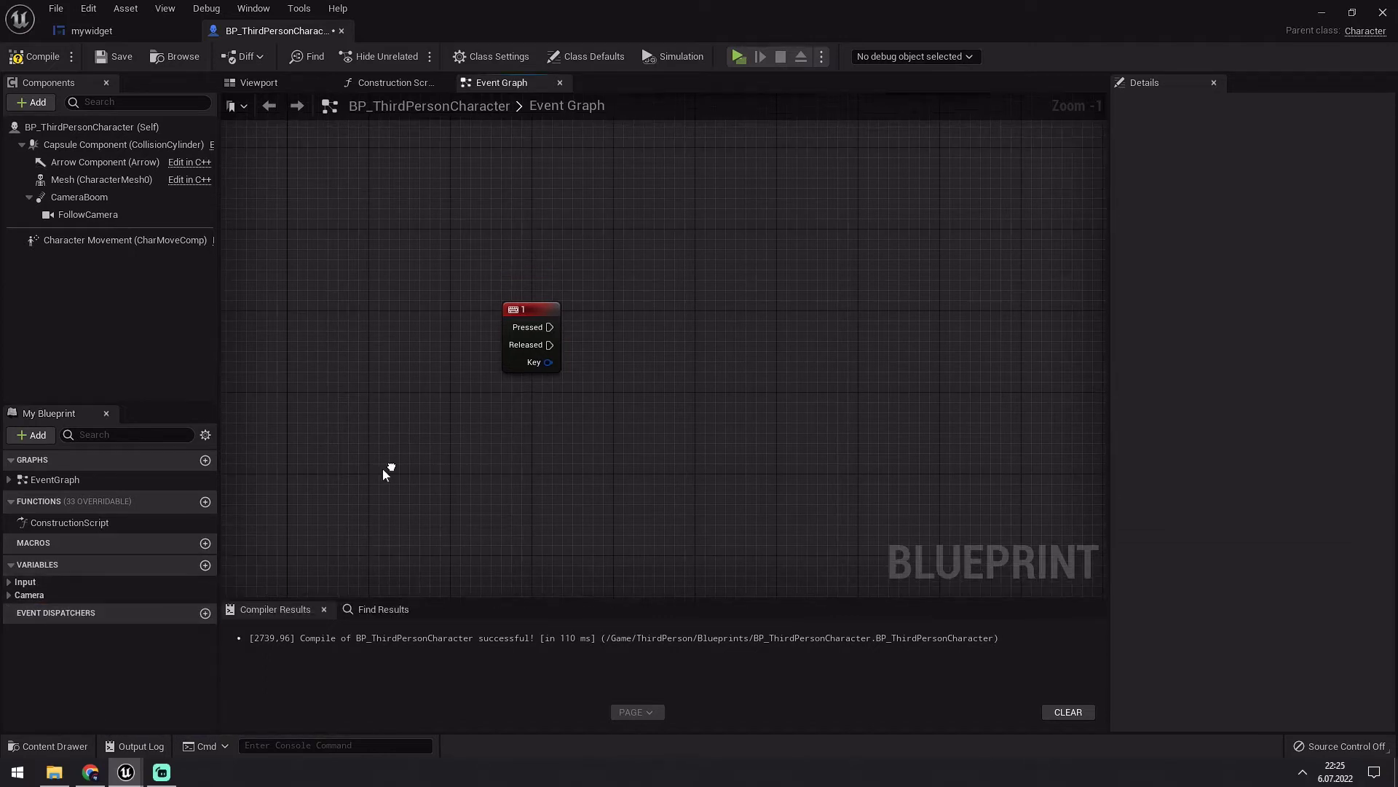
Create two new Float variables named MaxHealth and CurrentHealth
{"action": "left_click", "coordinate": [206, 566]}
{"action": "key", "text": "Return"}
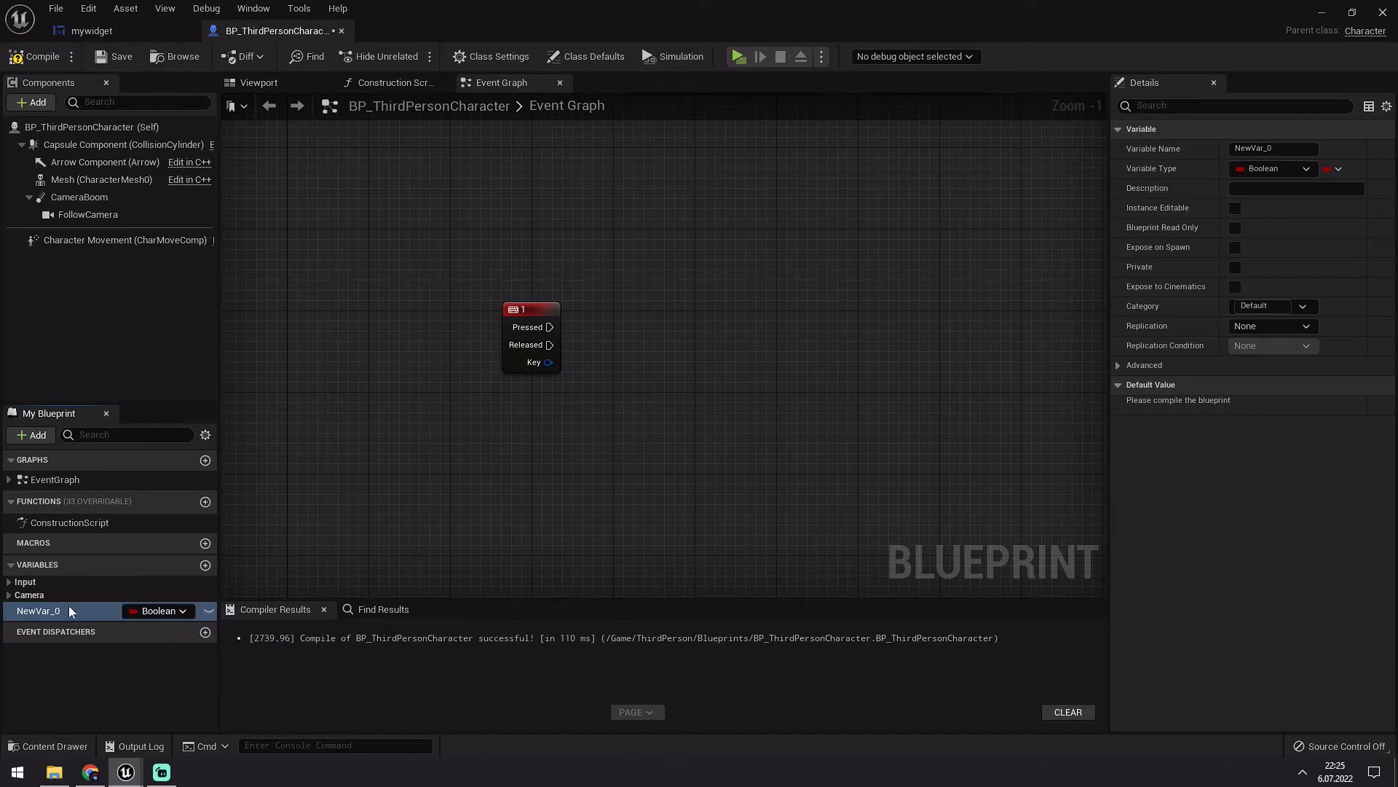
{"action": "left_click", "coordinate": [163, 611]}
{"action": "left_click", "coordinate": [168, 360]}
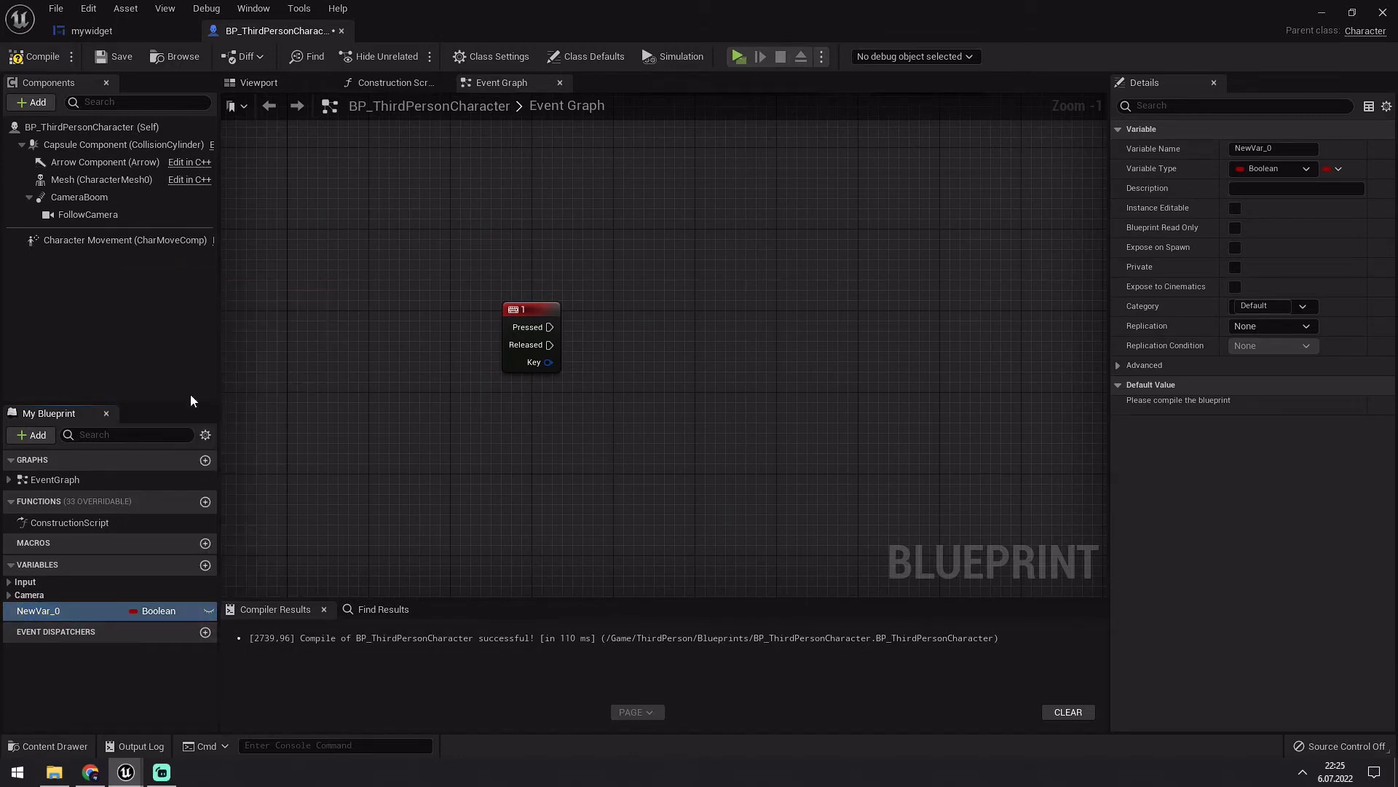
{"action": "left_click", "coordinate": [1260, 148]}
{"action": "type", "text": "Ma"}
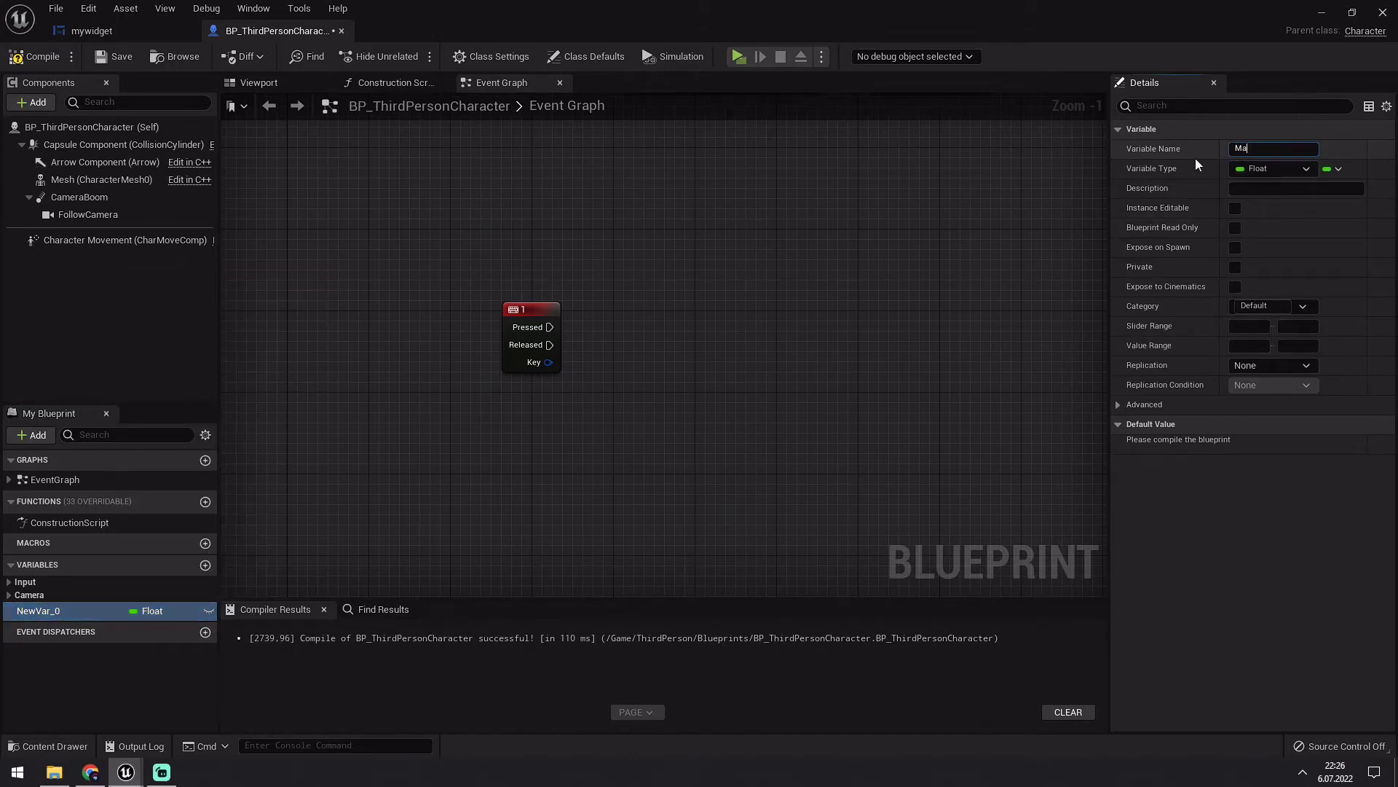
{"action": "type", "text": "xHealth"}
{"action": "key", "text": "Return"}
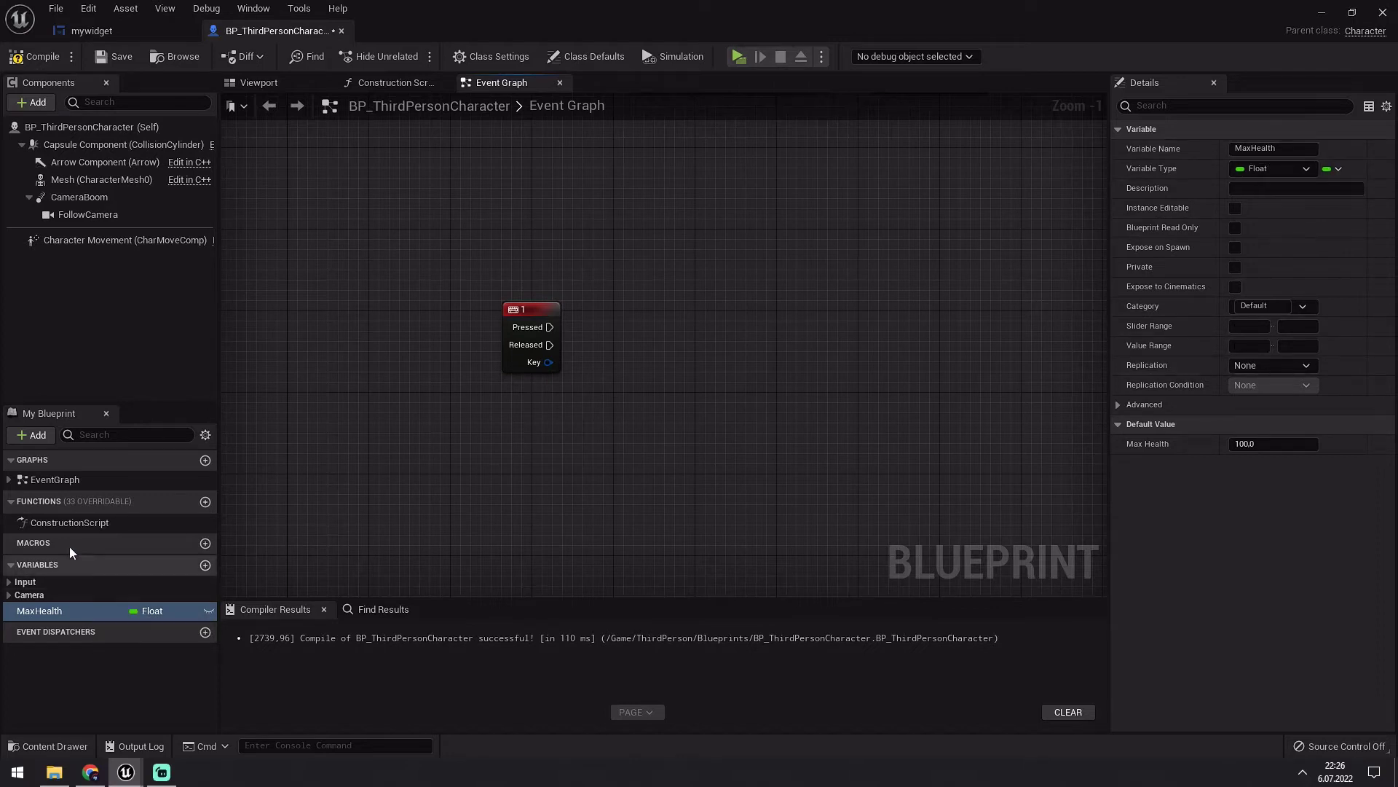
{"action": "left_click", "coordinate": [206, 567]}
{"action": "type", "text": "Curre"}
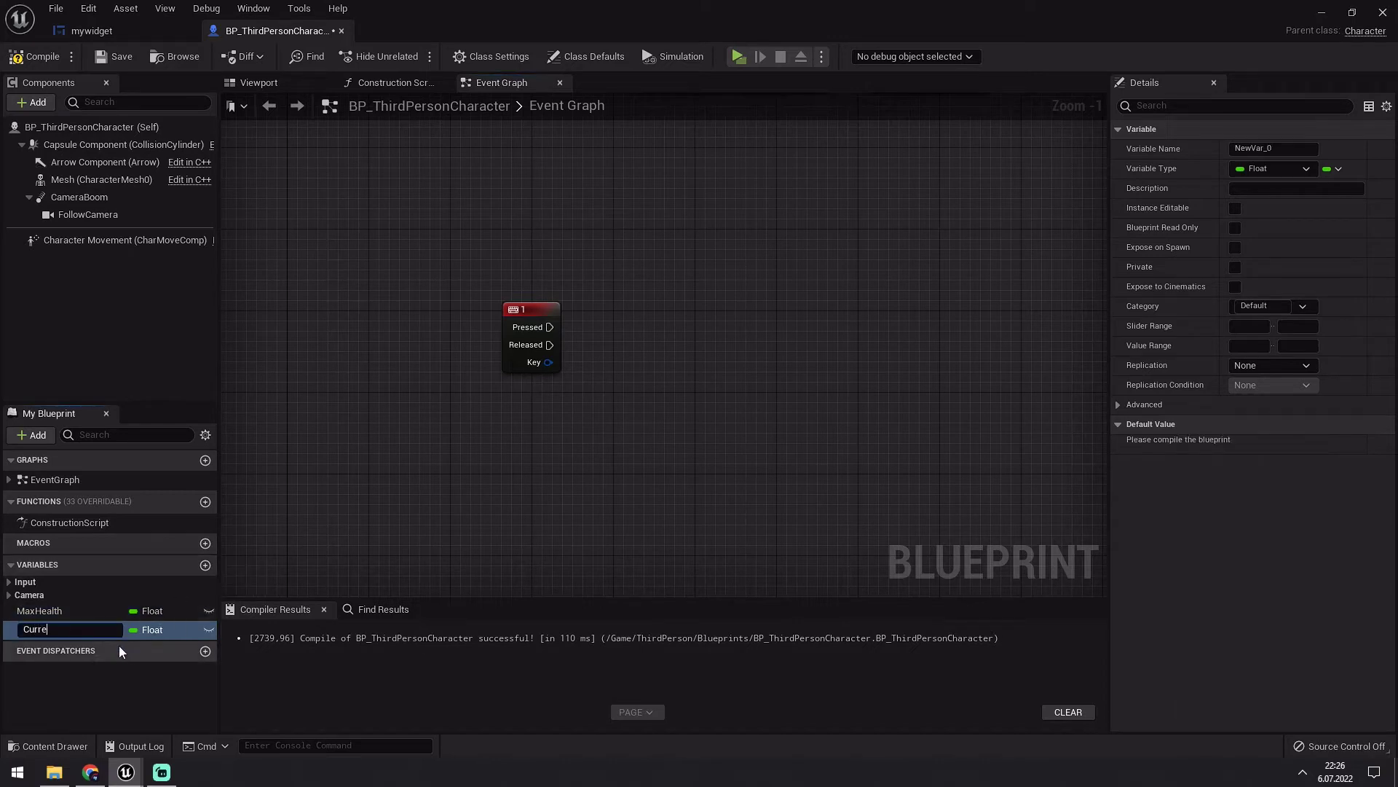
{"action": "type", "text": "ntHealth"}
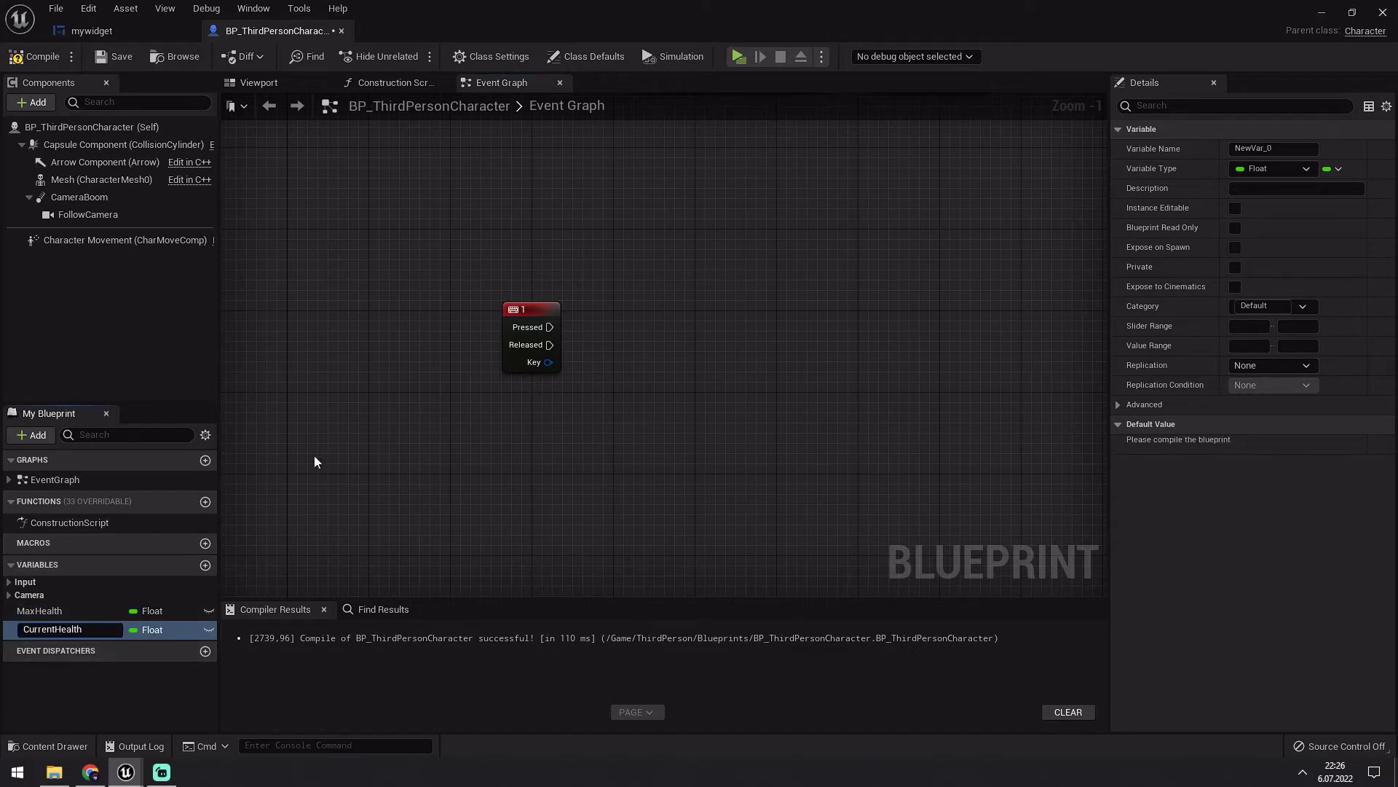
{"action": "key", "text": "Return"}
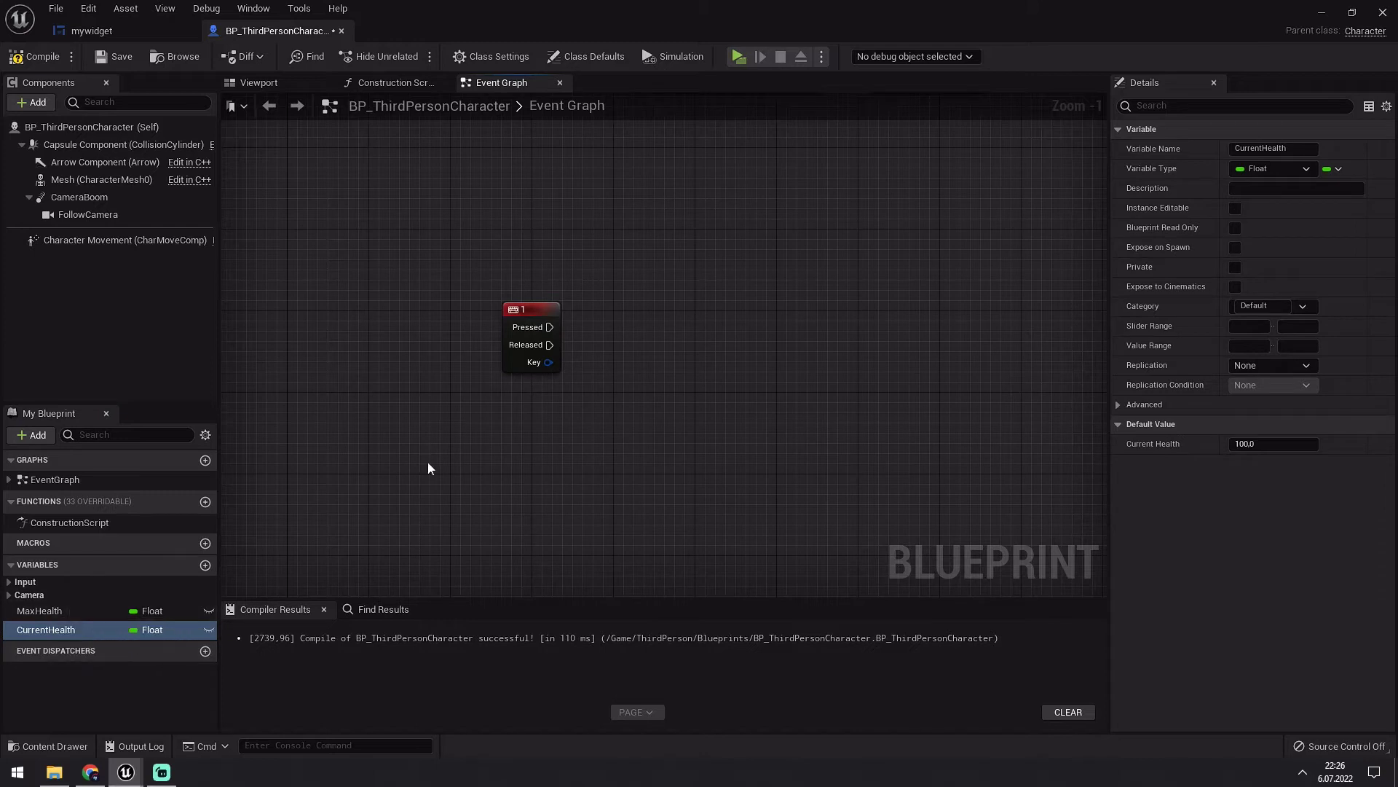
Compile, then set the MaxHealth and CurrentHealth default values to 100
{"action": "left_click", "coordinate": [57, 610]}
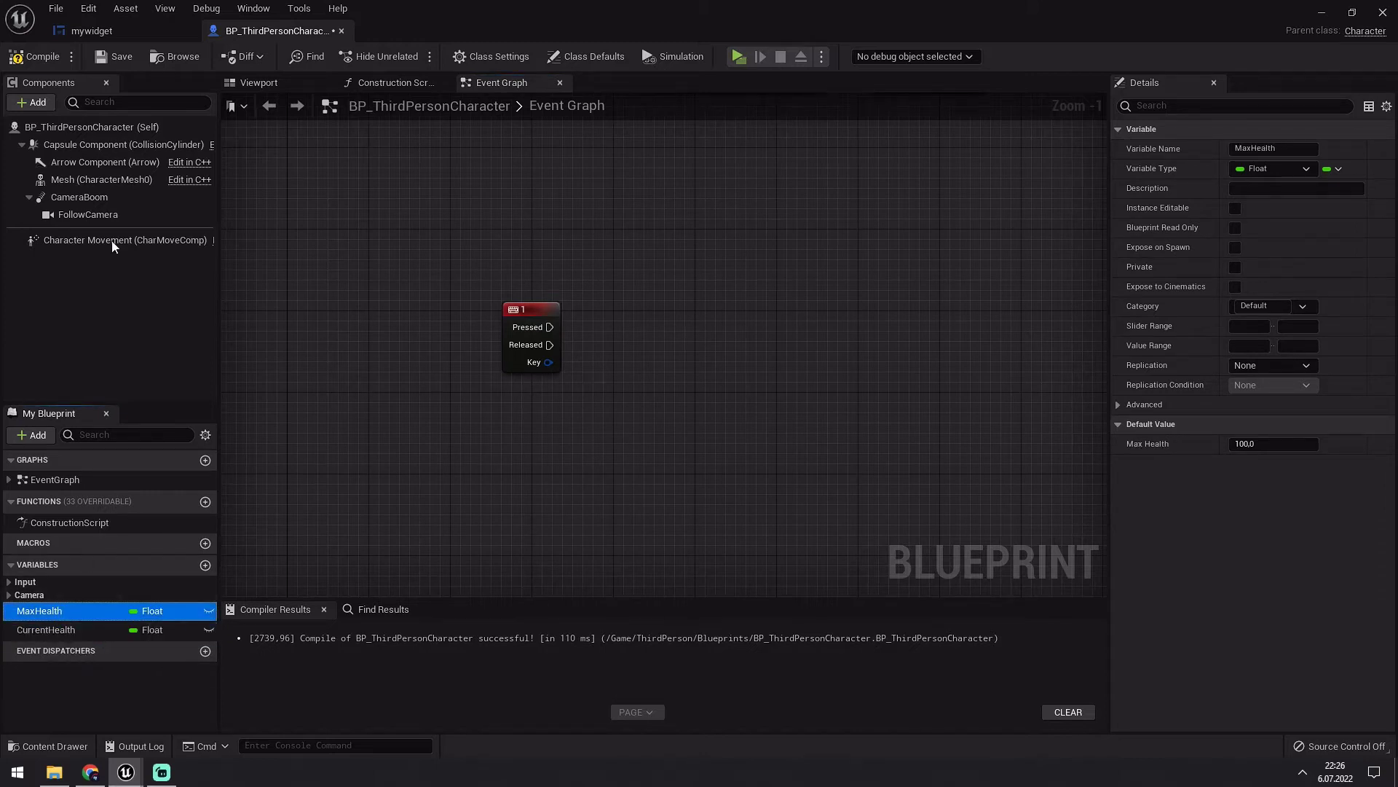
{"action": "left_click", "coordinate": [34, 56]}
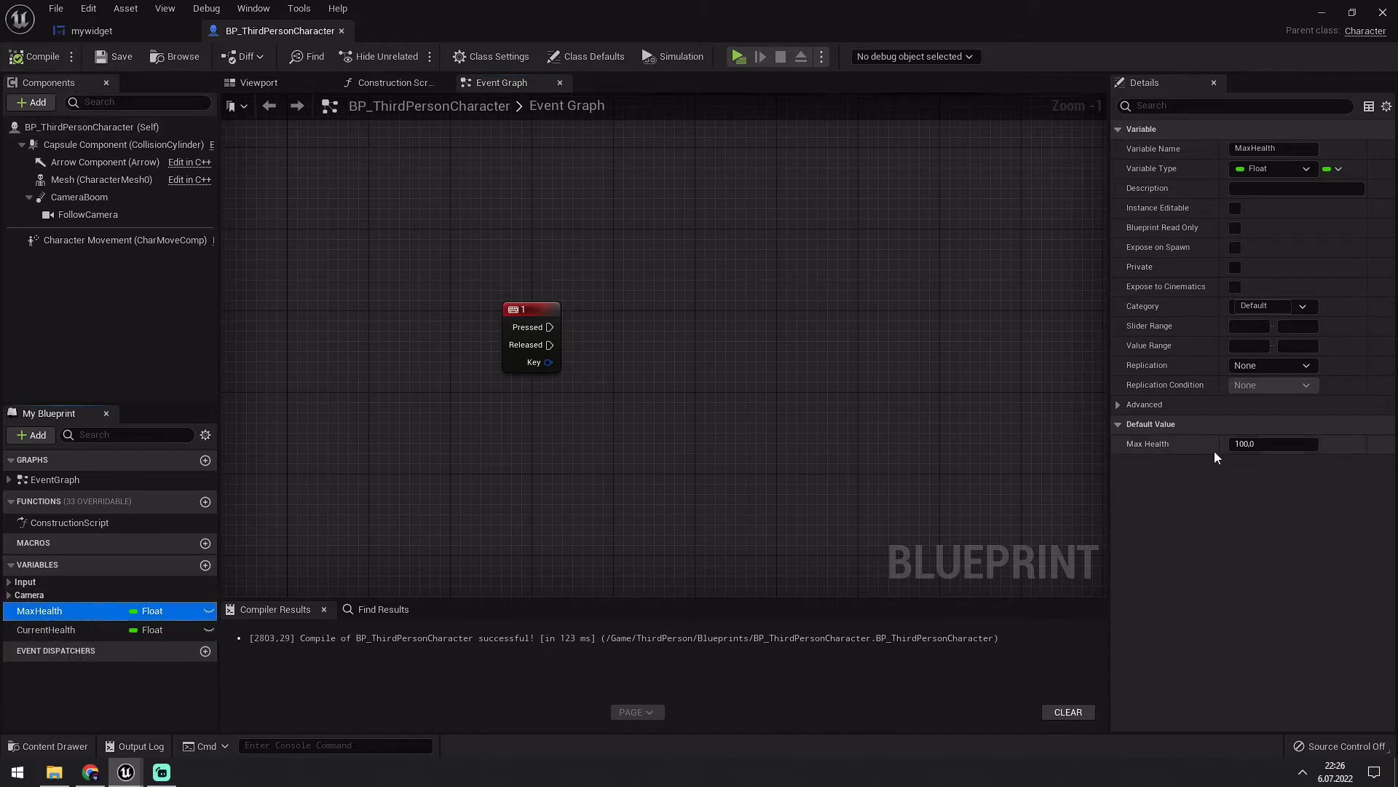
{"action": "key", "text": "F2"}
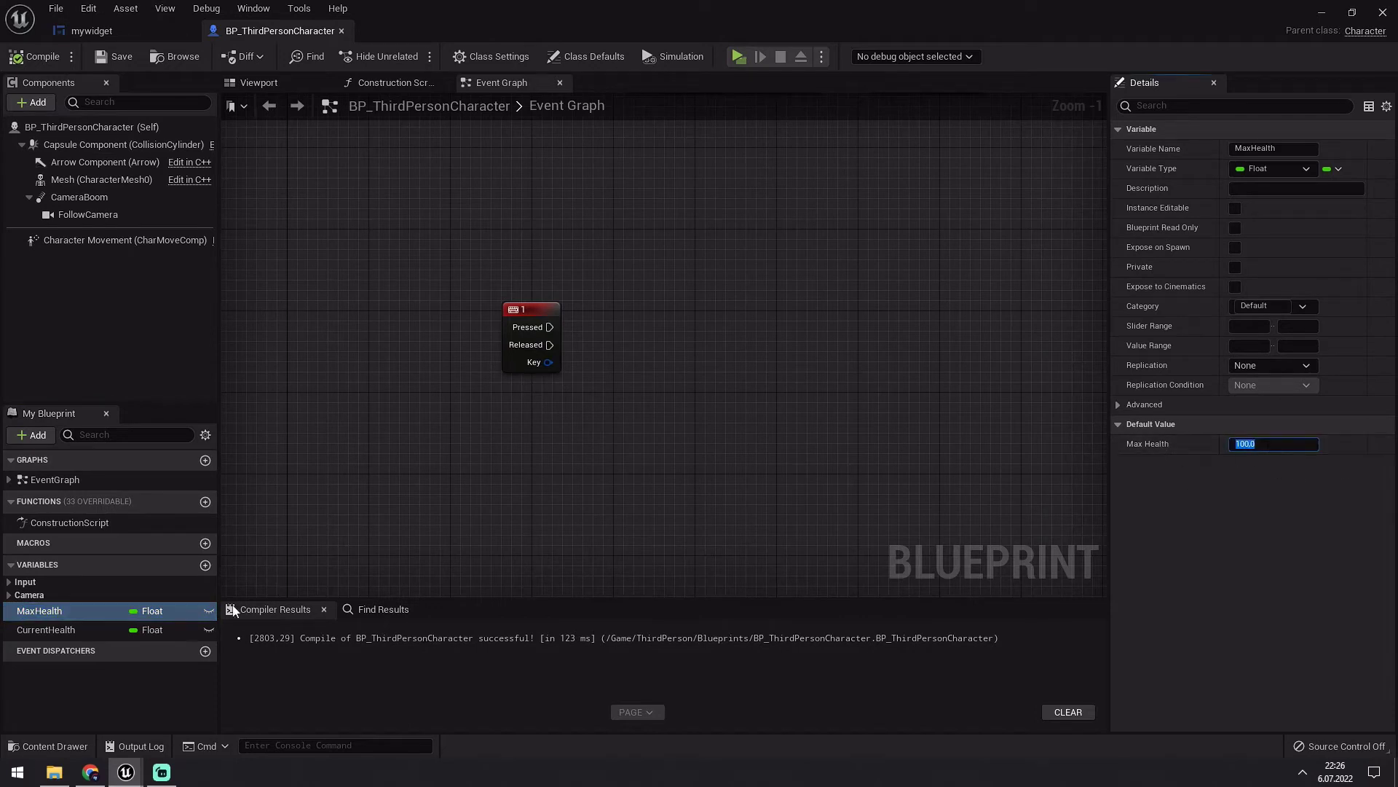
{"action": "left_click", "coordinate": [102, 630]}
{"action": "left_click", "coordinate": [1259, 443]}
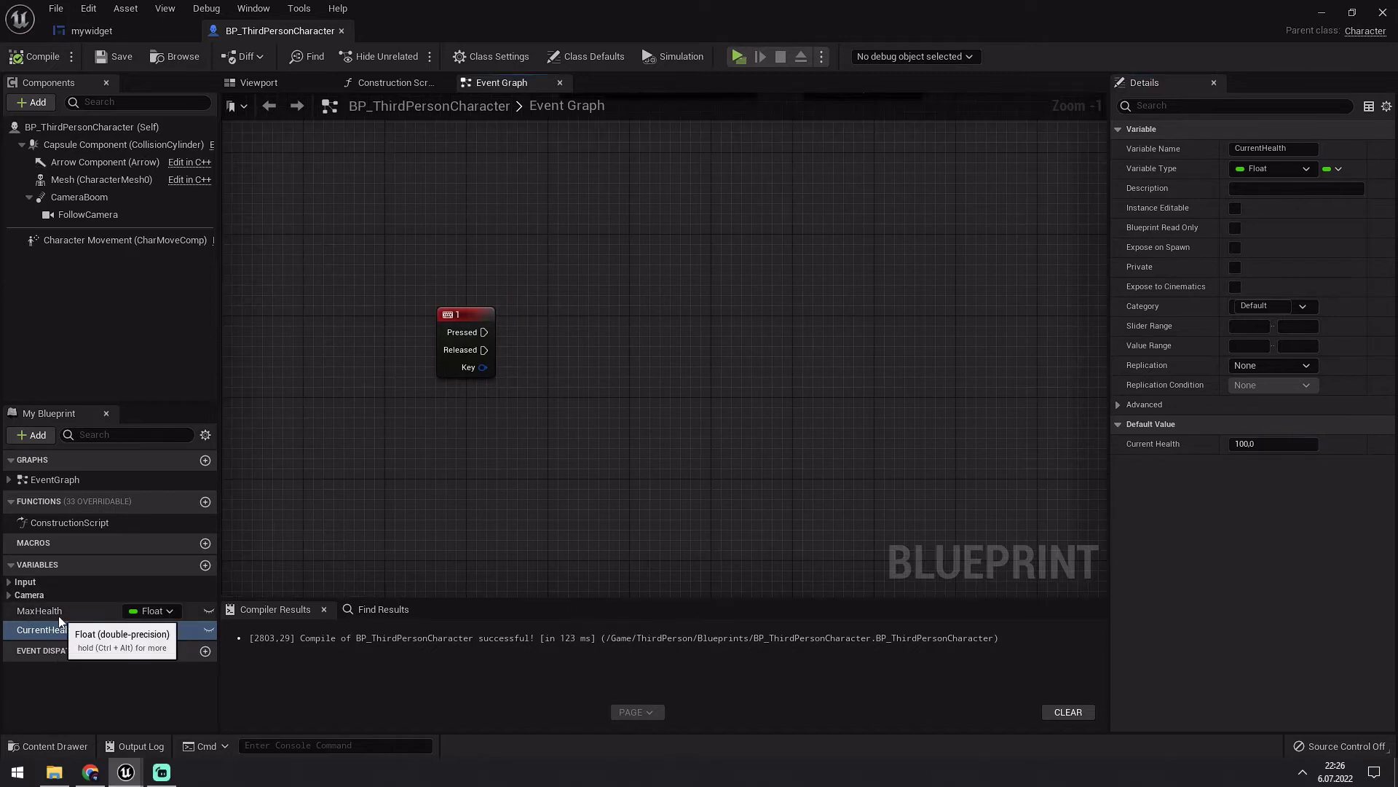
Place a SET Current Health node and a Current Health getter in the graph
{"action": "left_click", "coordinate": [59, 613]}
{"action": "right_click", "coordinate": [569, 488]}
{"action": "right_click", "coordinate": [492, 474]}
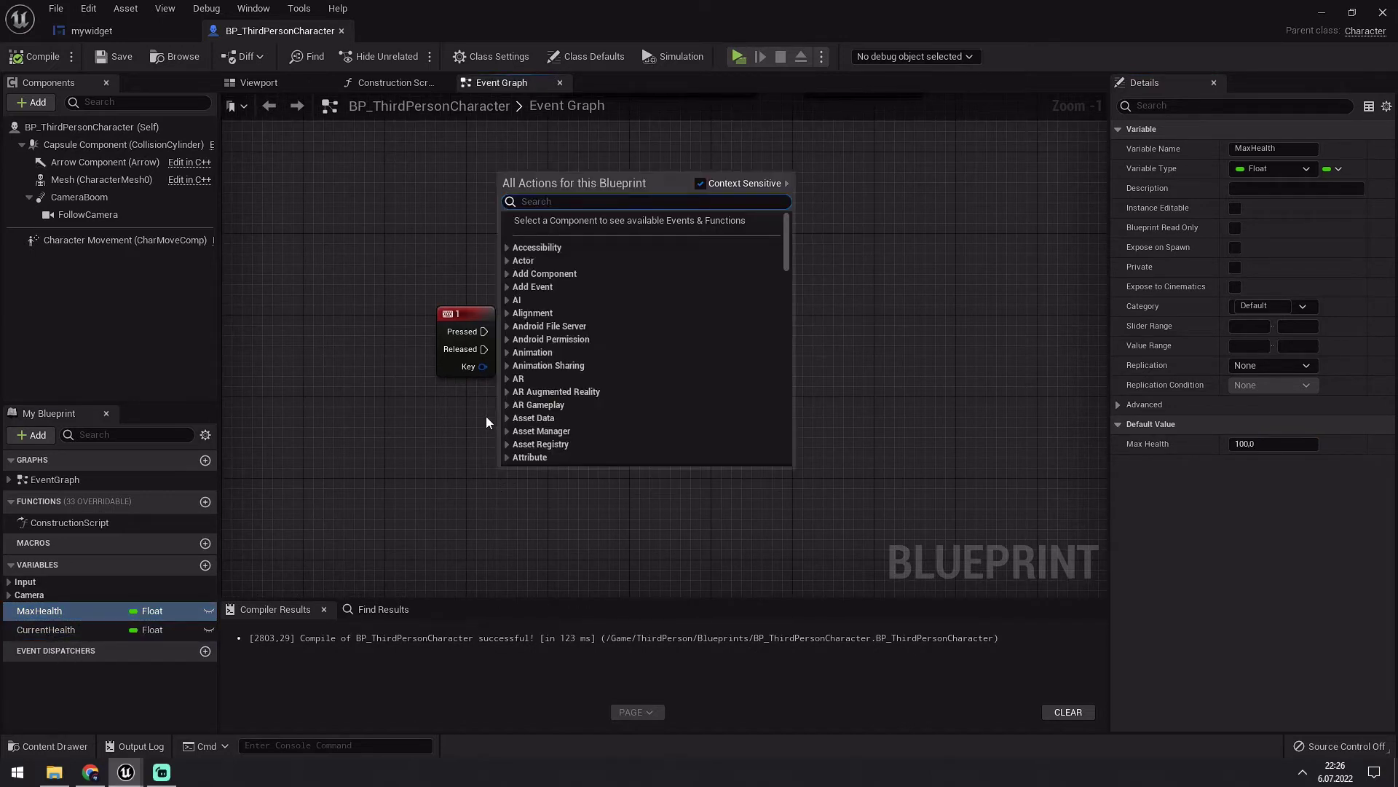
{"action": "scroll", "coordinate": [487, 350], "scroll_direction": "up", "scroll_amount": 1}
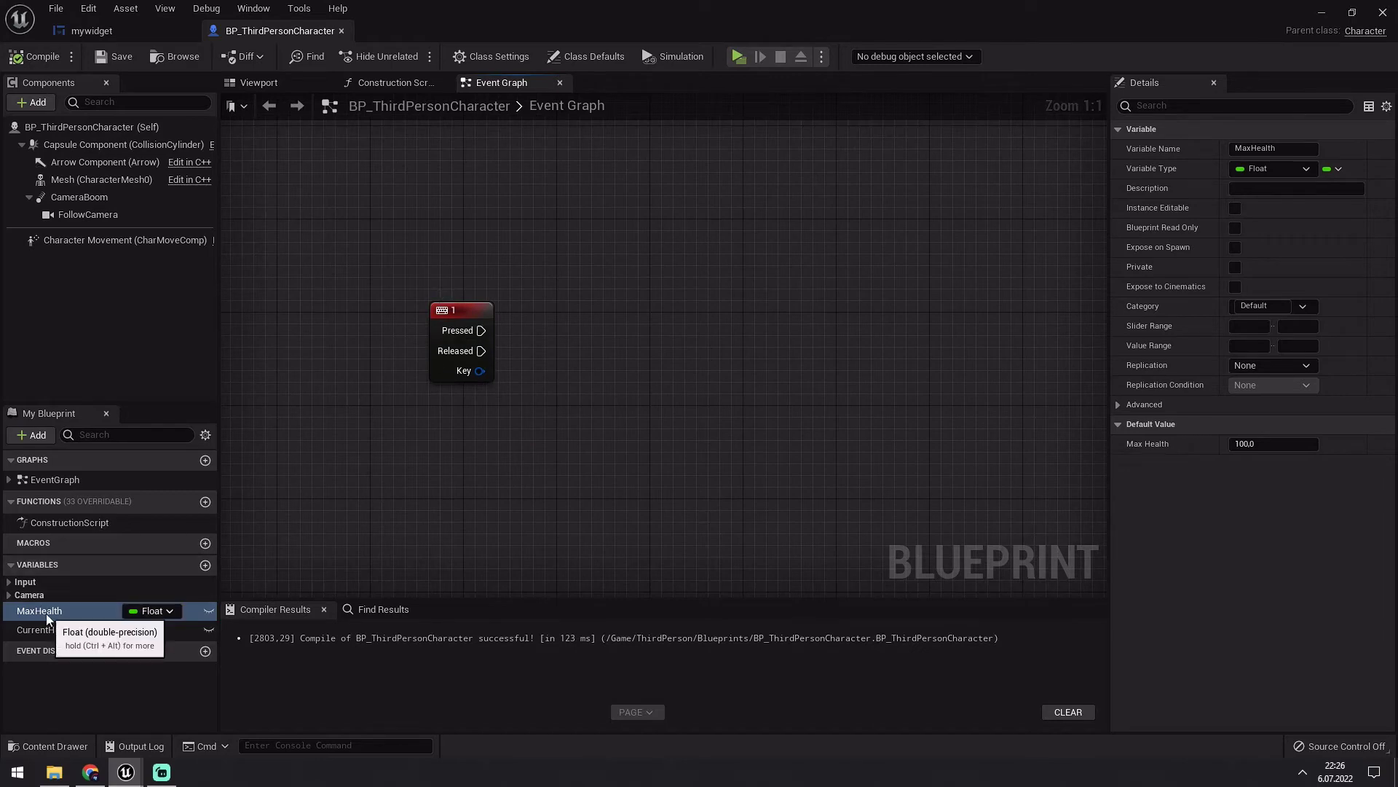
{"action": "left_click_drag", "start_coordinate": [46, 613], "coordinate": [650, 334]}
{"action": "mouse_move", "coordinate": [139, 627]}
{"action": "left_mouse_down"}
{"action": "mouse_move", "coordinate": [657, 340]}
{"action": "mouse_move", "coordinate": [799, 322]}
{"action": "left_mouse_up"}
{"action": "left_click", "coordinate": [717, 390]}
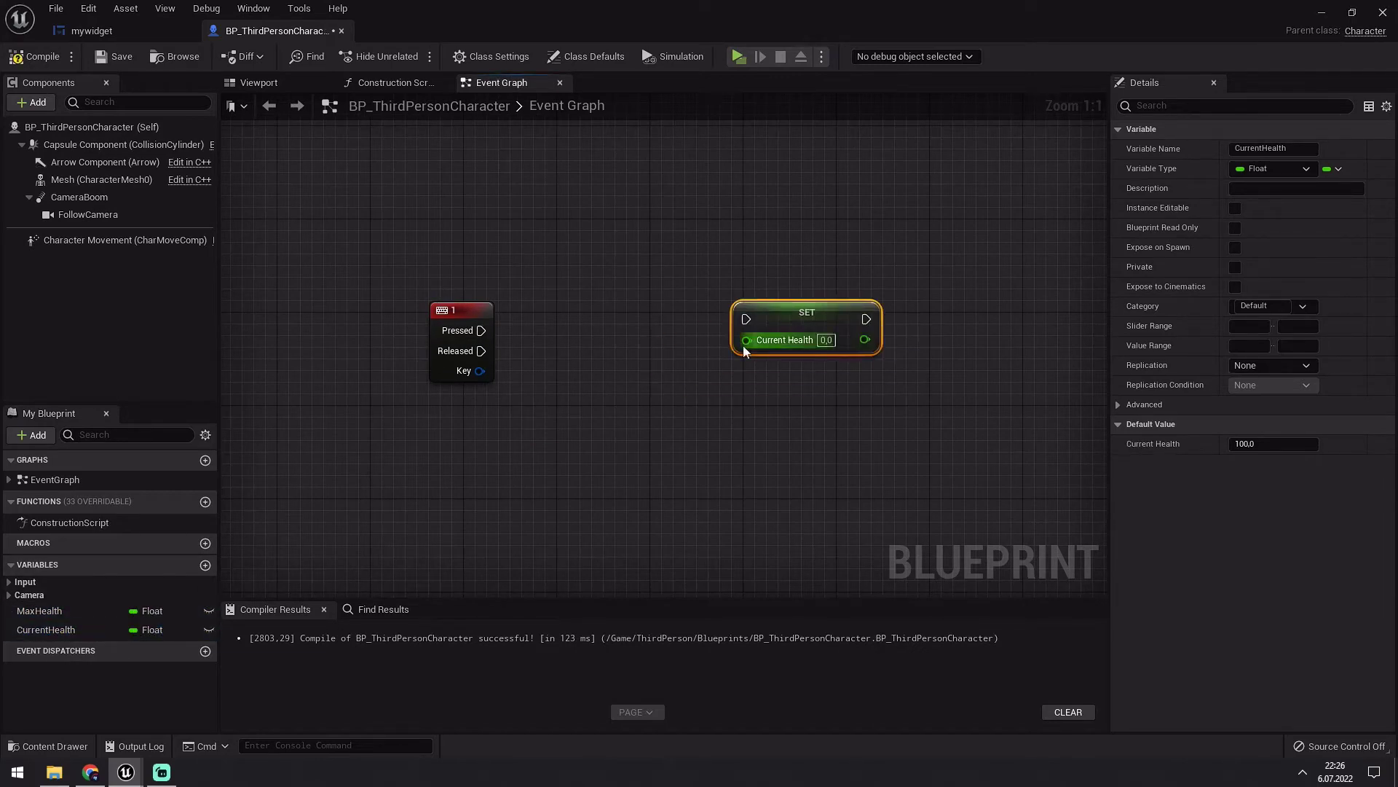
{"action": "mouse_move", "coordinate": [43, 638]}
{"action": "left_mouse_down"}
{"action": "mouse_move", "coordinate": [475, 453]}
{"action": "mouse_move", "coordinate": [635, 440]}
{"action": "left_mouse_up"}
Subtract 20 from Current Health with a Subtract node
{"action": "left_click", "coordinate": [524, 484]}
{"action": "type", "text": "mine"}
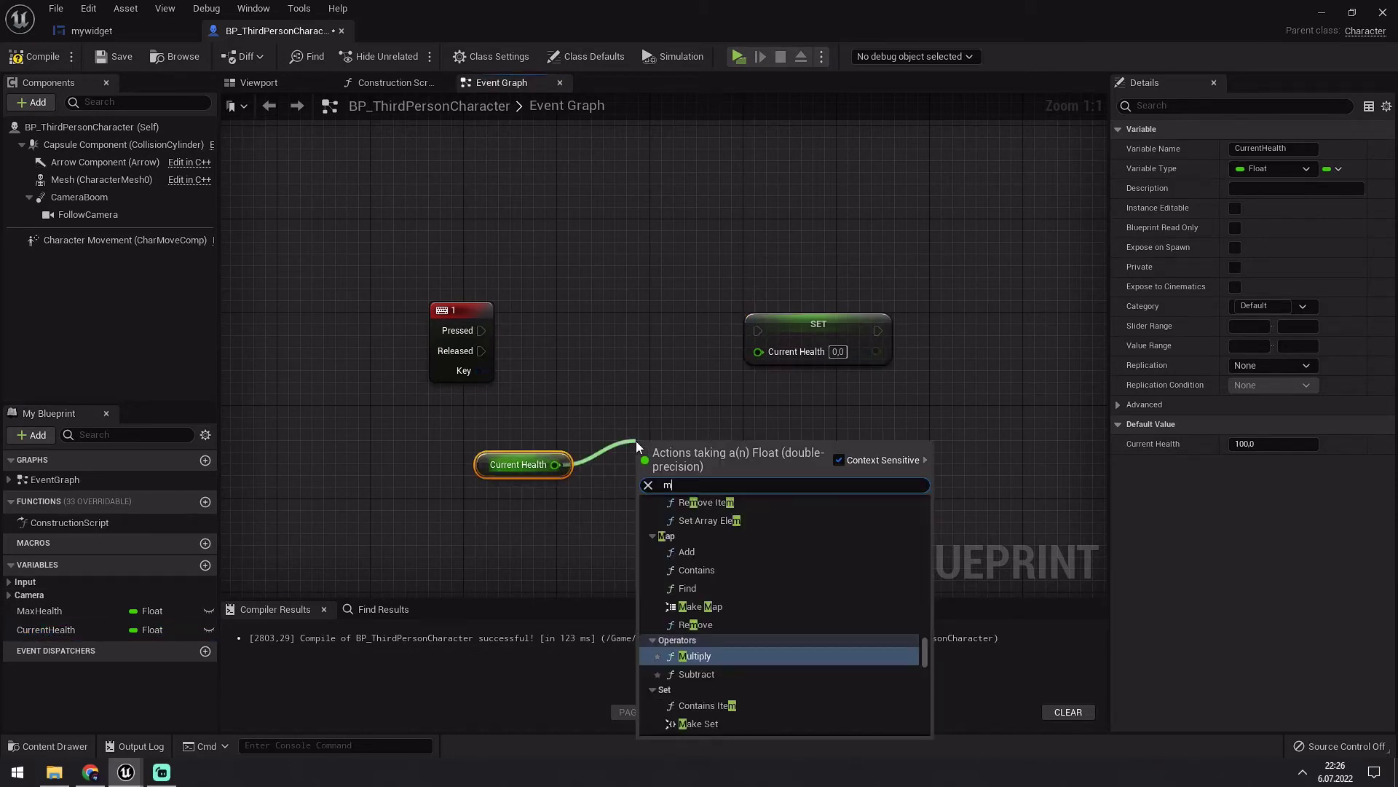
{"action": "key", "text": "BackSpace"}
{"action": "key", "text": "BackSpace"}
{"action": "key", "text": "BackSpace"}
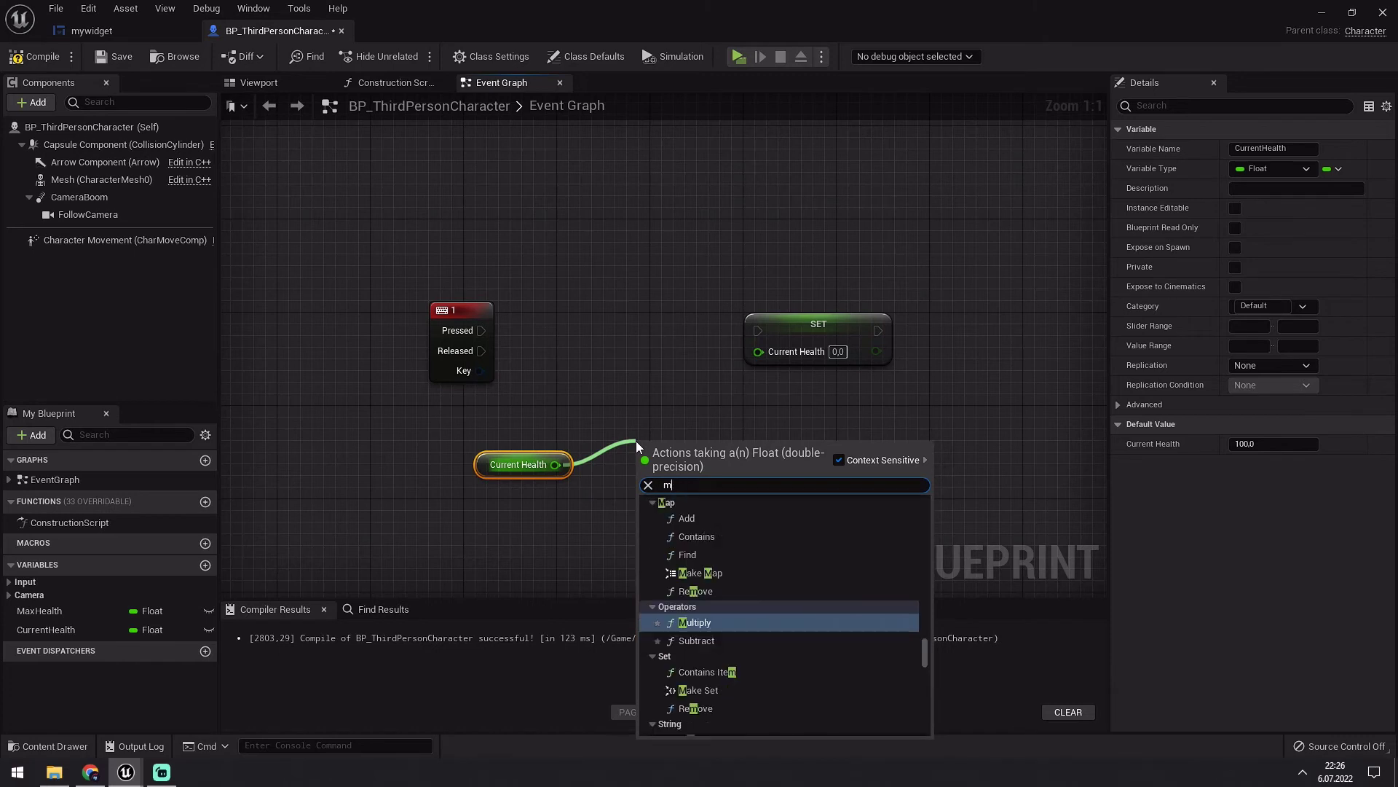
{"action": "type", "text": "sub"}
{"action": "left_click", "coordinate": [697, 592]}
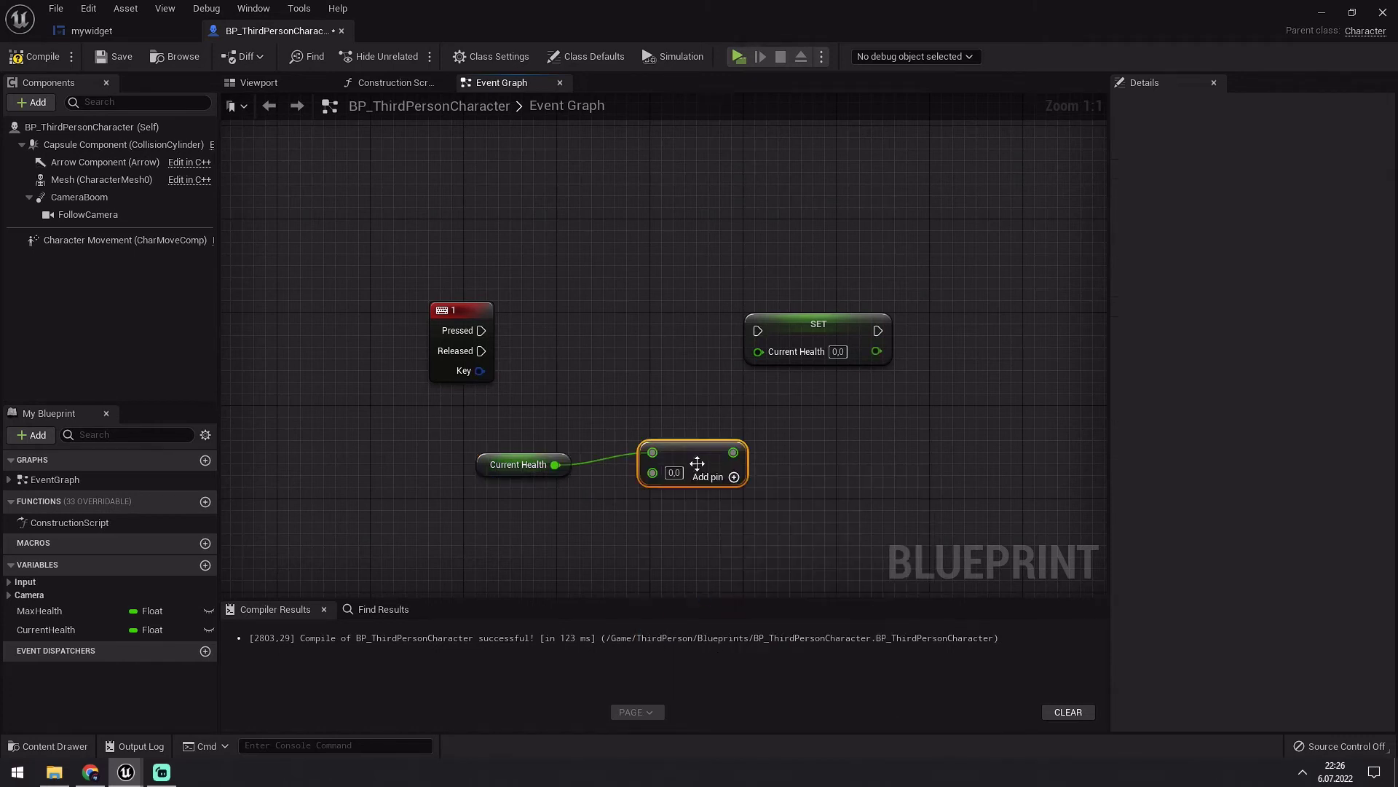
{"action": "left_click", "coordinate": [662, 485]}
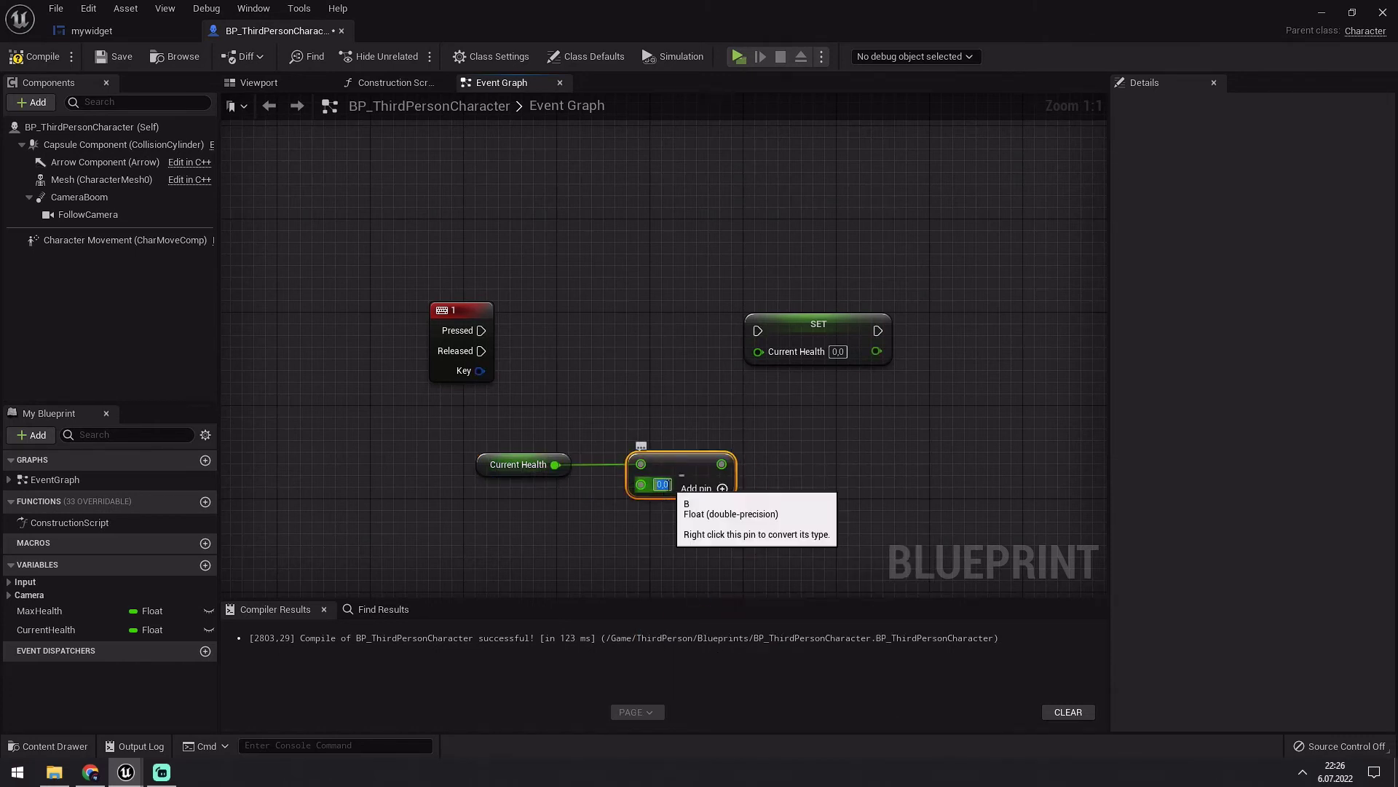
{"action": "type", "text": "20"}
{"action": "key", "text": "Return"}
Clamp the difference between 0 and 100 and wire it into SET Current Health
{"action": "left_click_drag", "start_coordinate": [823, 330], "coordinate": [869, 330]}
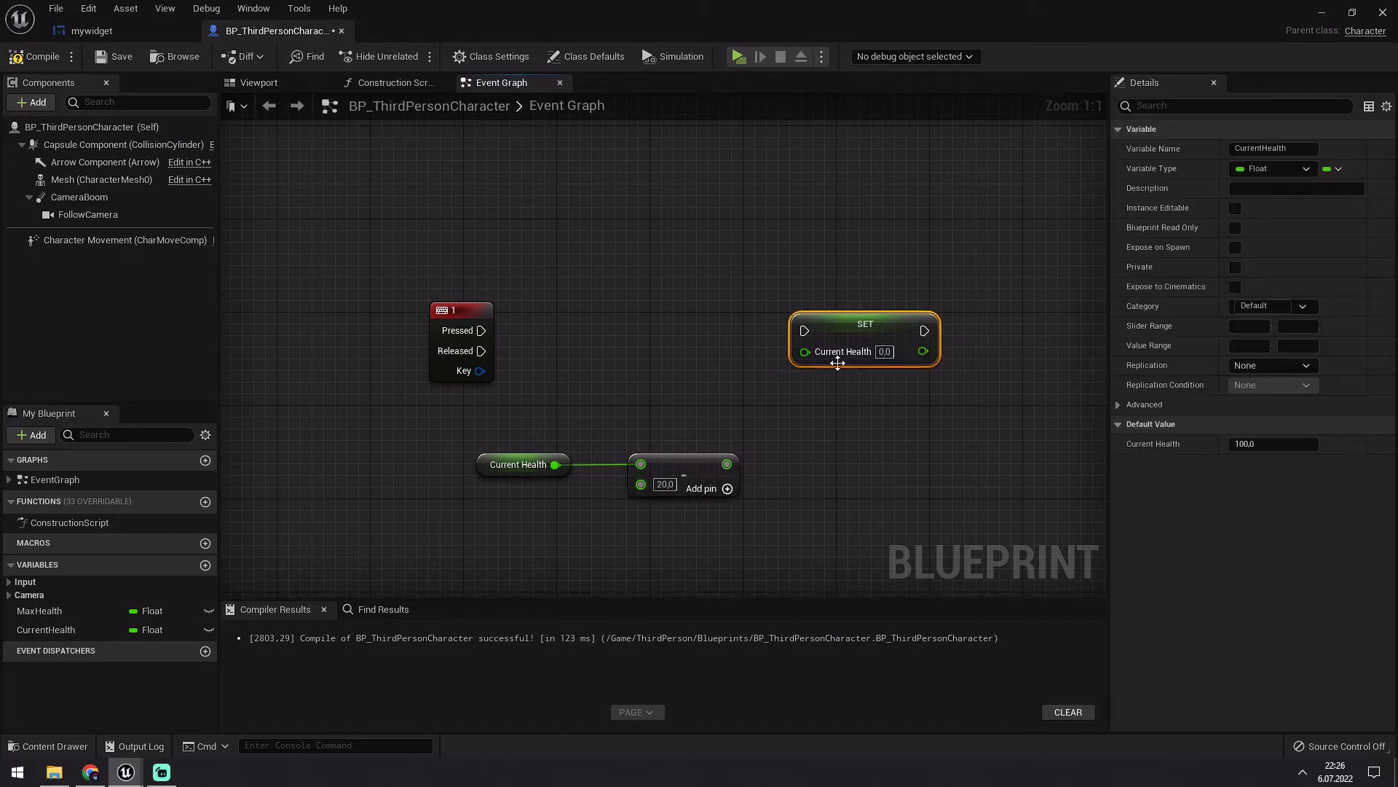
{"action": "left_click_drag", "start_coordinate": [727, 464], "coordinate": [767, 453]}
{"action": "type", "text": "clam"}
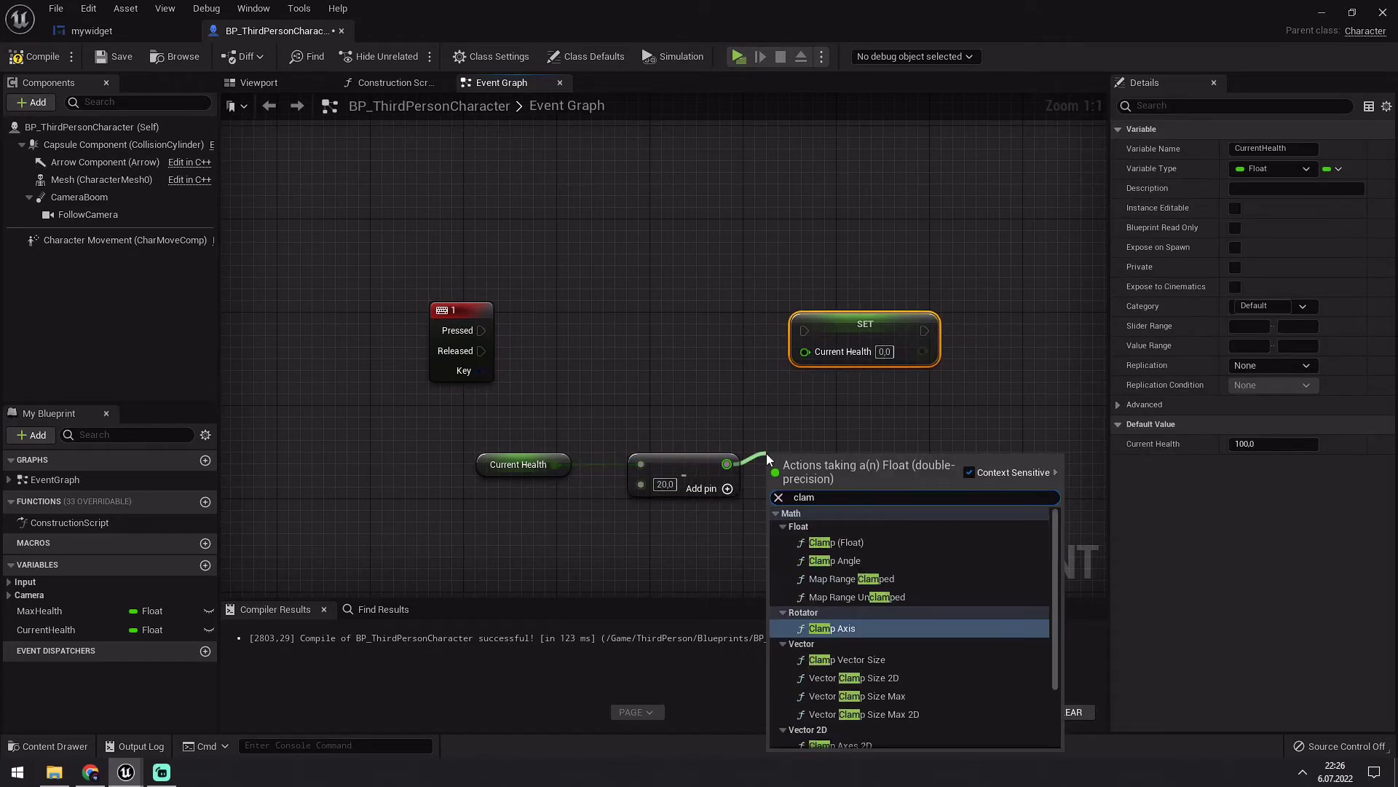
{"action": "left_click", "coordinate": [836, 542]}
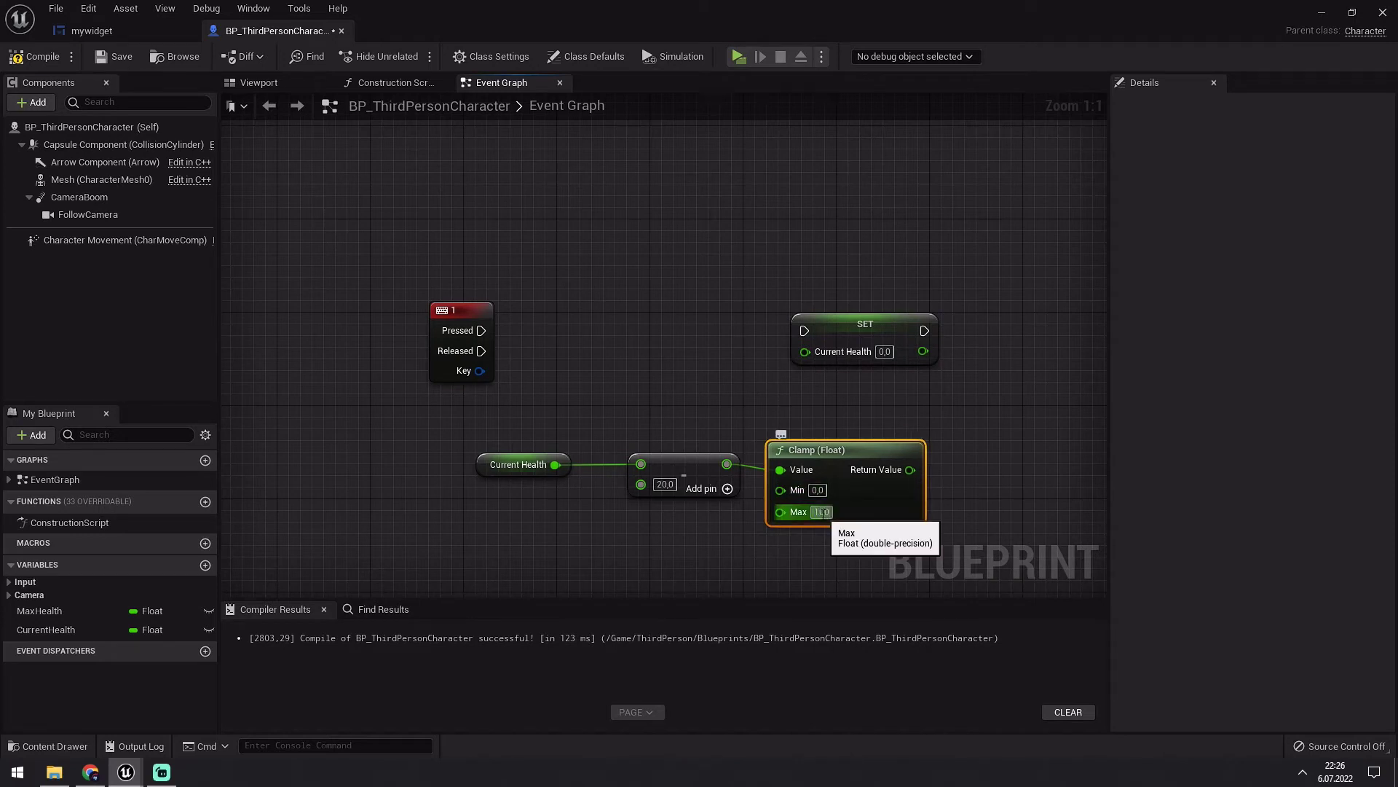
{"action": "left_click", "coordinate": [947, 415]}
{"action": "left_click_drag", "start_coordinate": [938, 325], "coordinate": [1008, 325]}
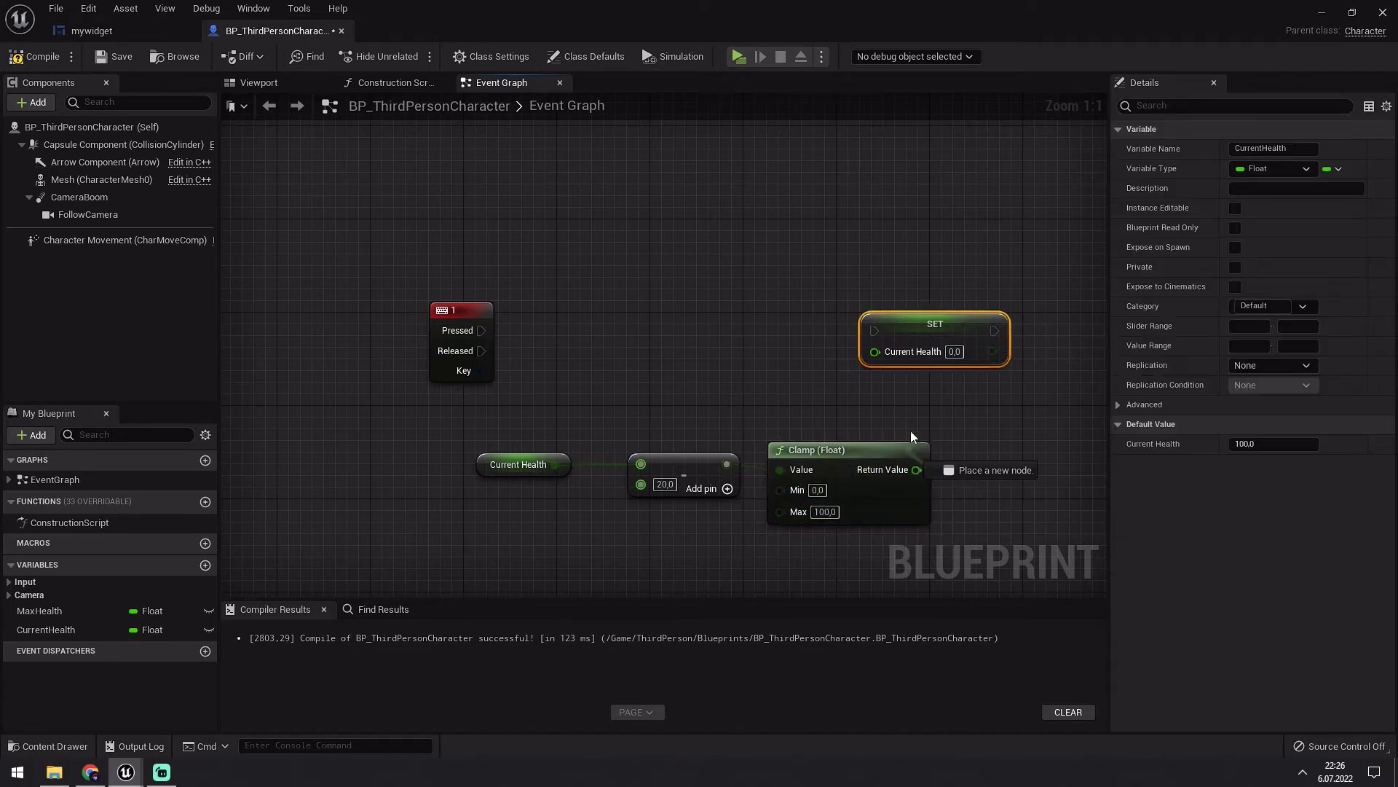
{"action": "mouse_move", "coordinate": [911, 435]}
{"action": "left_mouse_down"}
{"action": "mouse_move", "coordinate": [875, 351]}
{"action": "mouse_move", "coordinate": [415, 318]}
{"action": "left_mouse_up"}
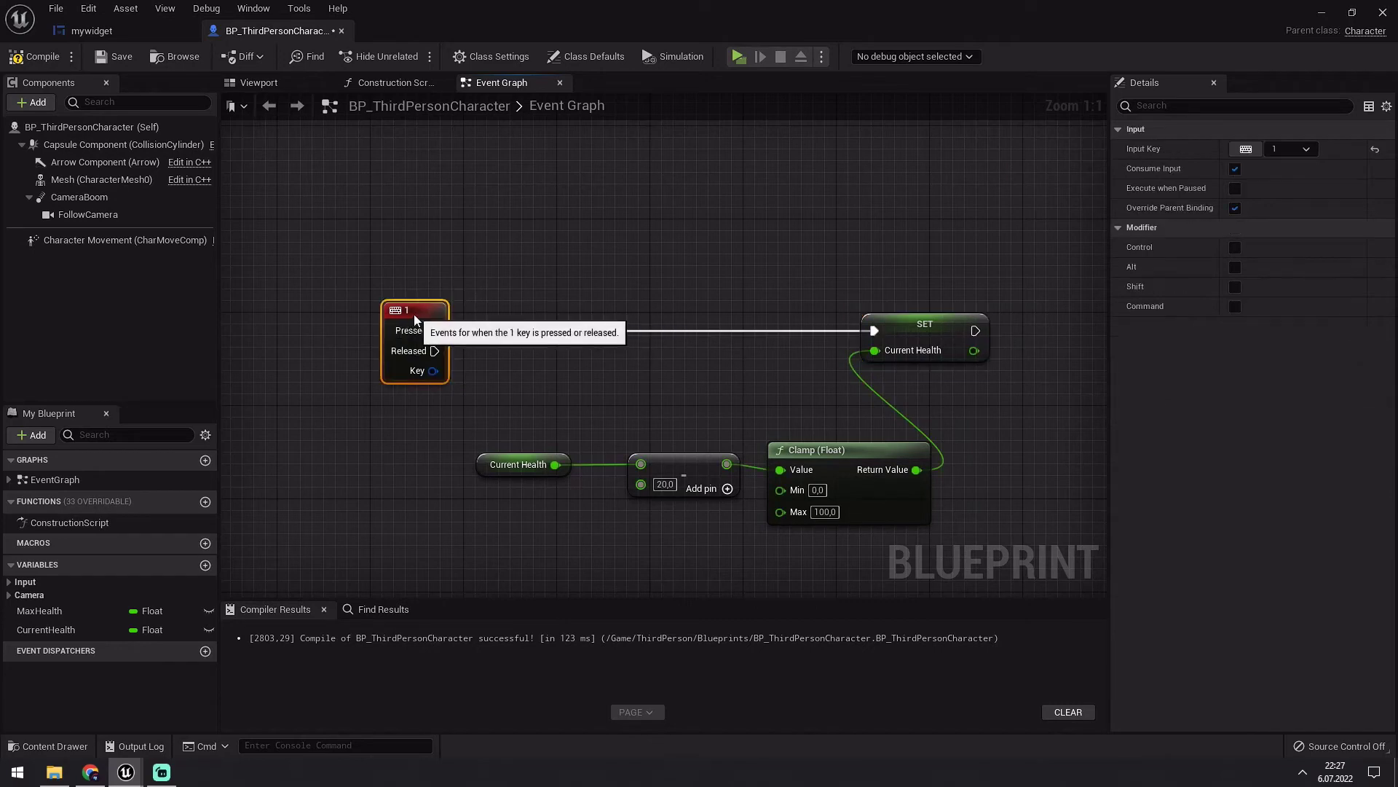
{"action": "left_click_drag", "start_coordinate": [902, 553], "coordinate": [477, 440]}
{"action": "left_click_drag", "start_coordinate": [850, 451], "coordinate": [711, 451]}
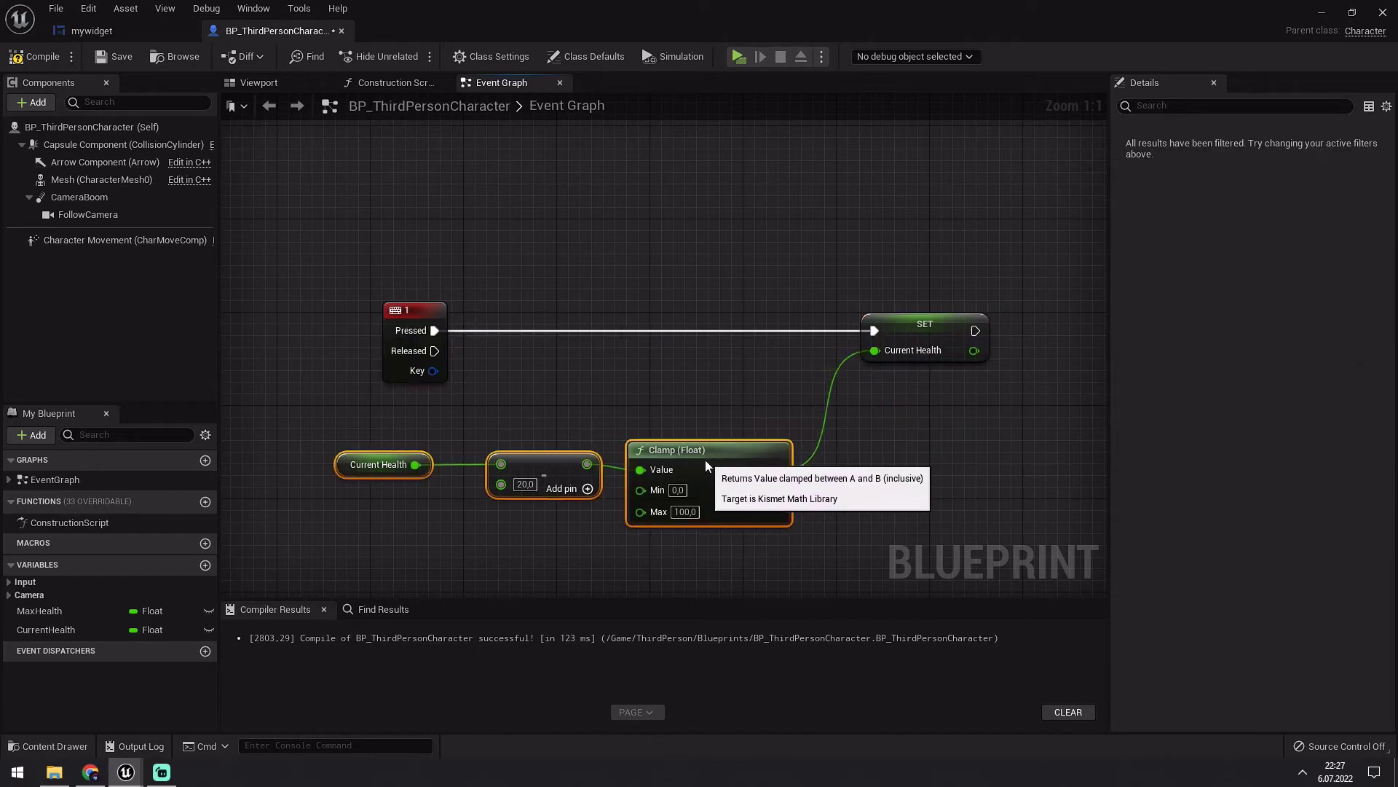
Add a Keyboard 2 key event and move the 1 key event left
{"action": "right_click_drag", "start_coordinate": [418, 591], "coordinate": [447, 484]}
{"action": "right_click", "coordinate": [448, 483]}
{"action": "type", "text": "key"}
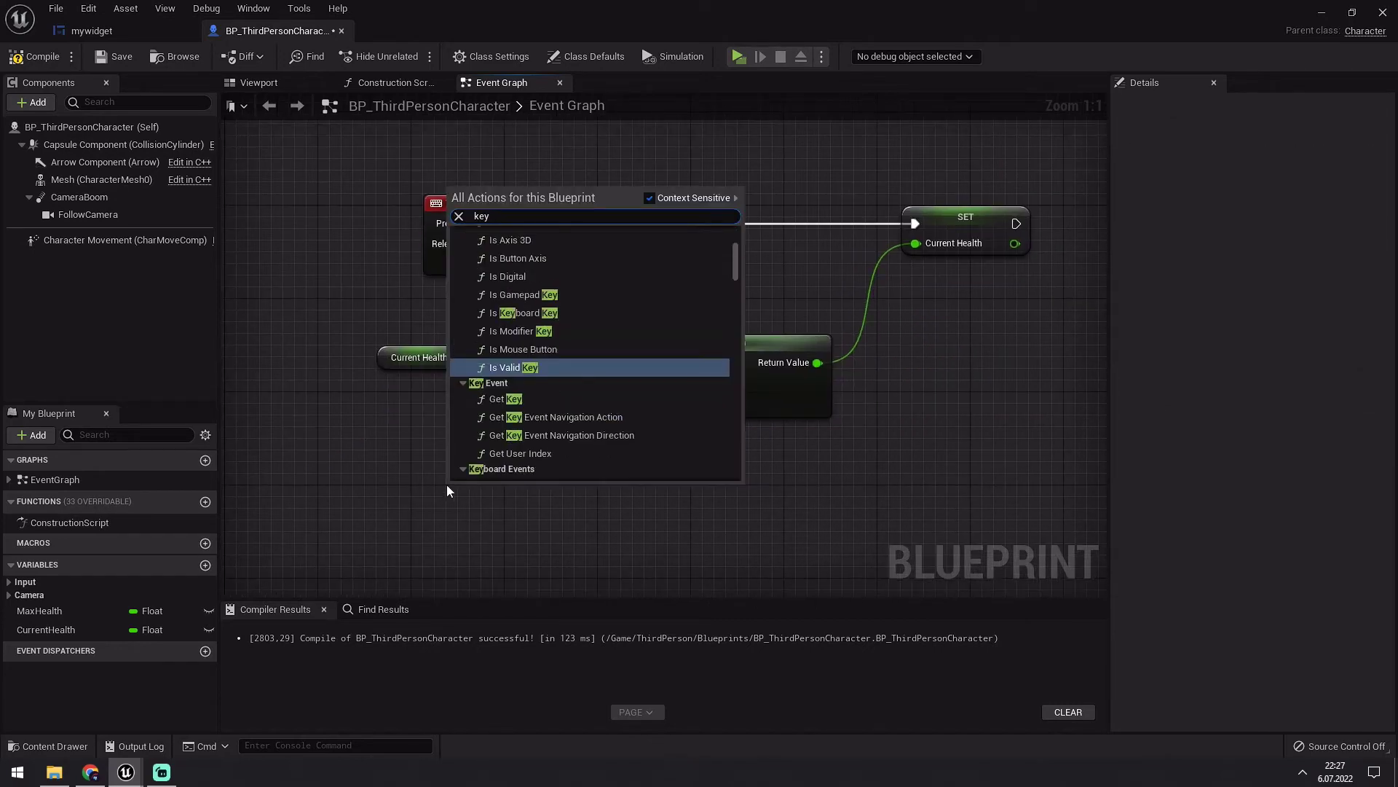
{"action": "type", "text": "board"}
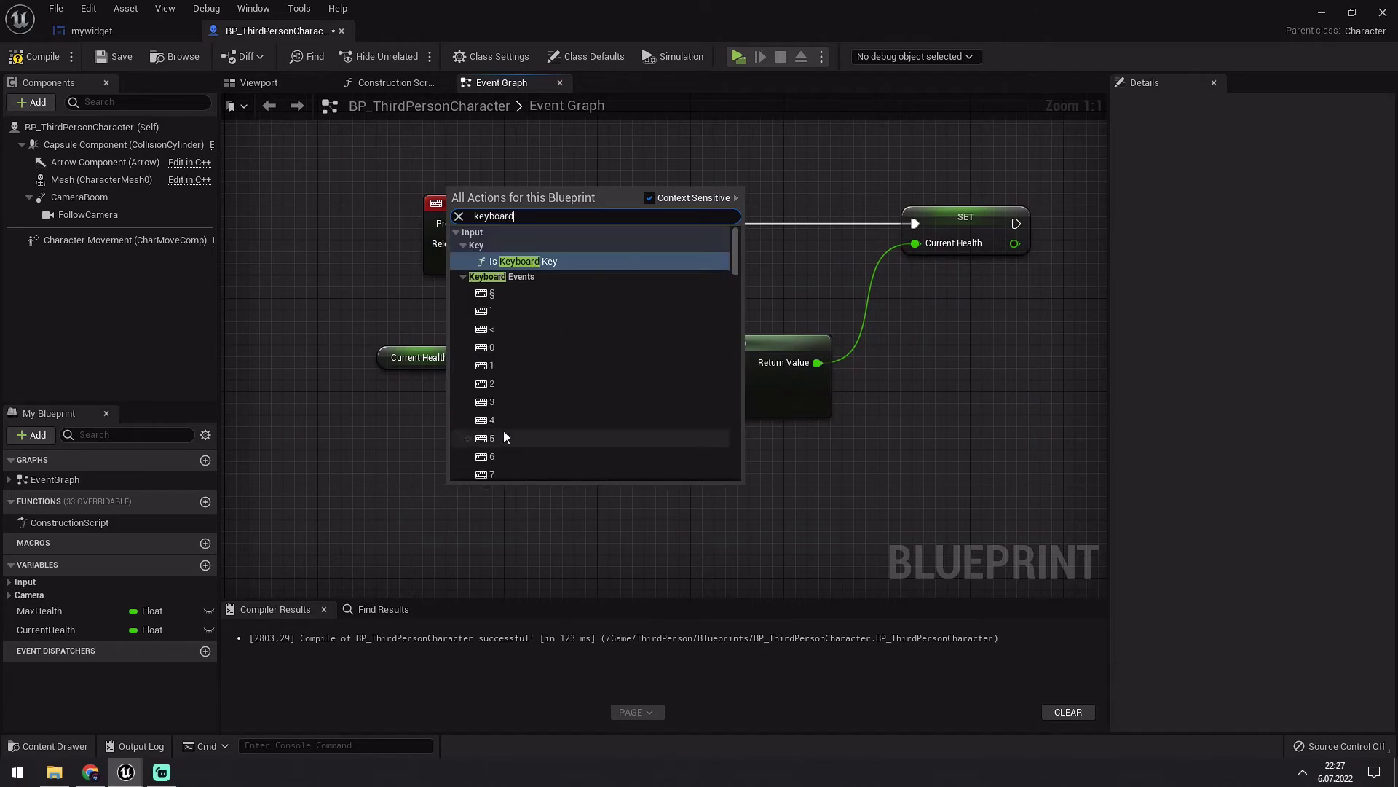
{"action": "left_click", "coordinate": [514, 383]}
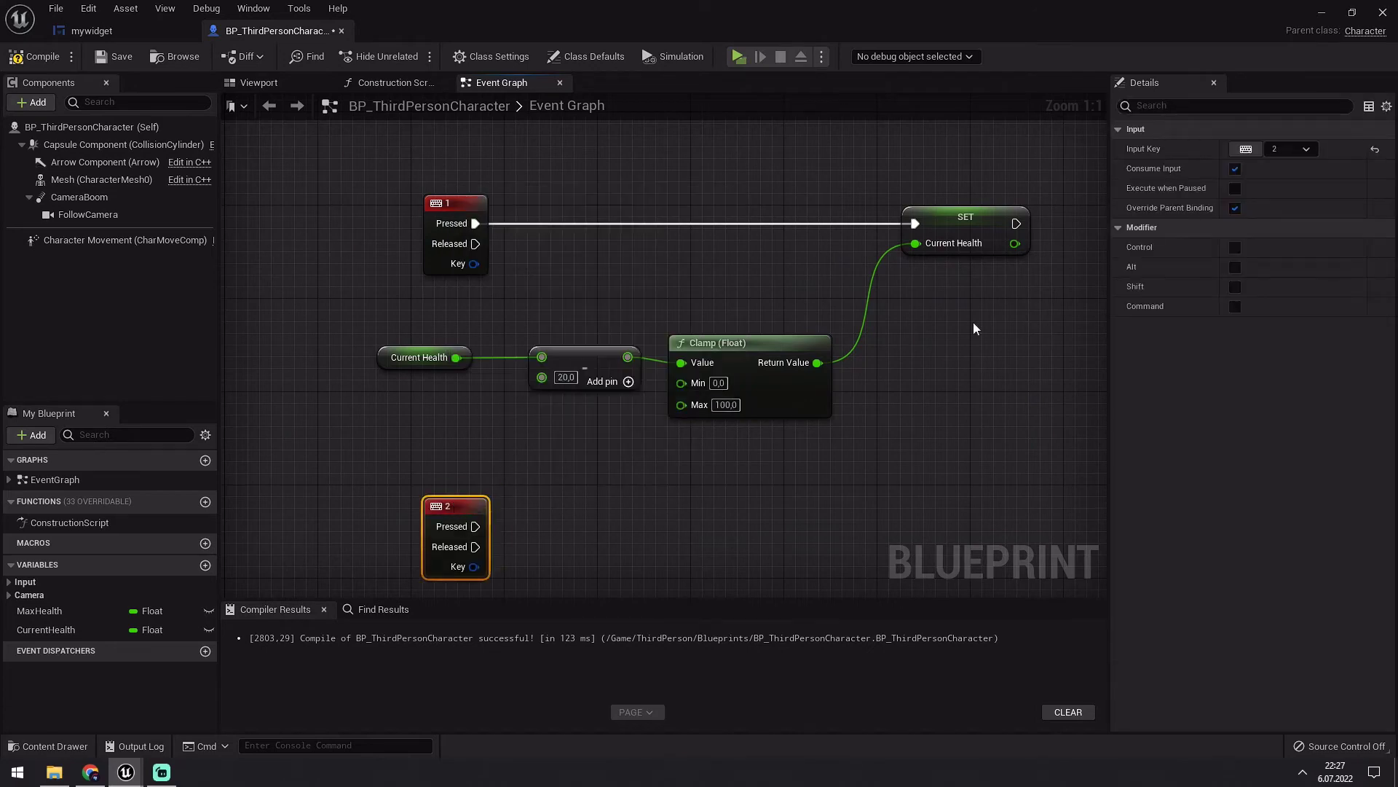
{"action": "left_click", "coordinate": [965, 217]}
{"action": "left_click_drag", "start_coordinate": [459, 211], "coordinate": [261, 199]}
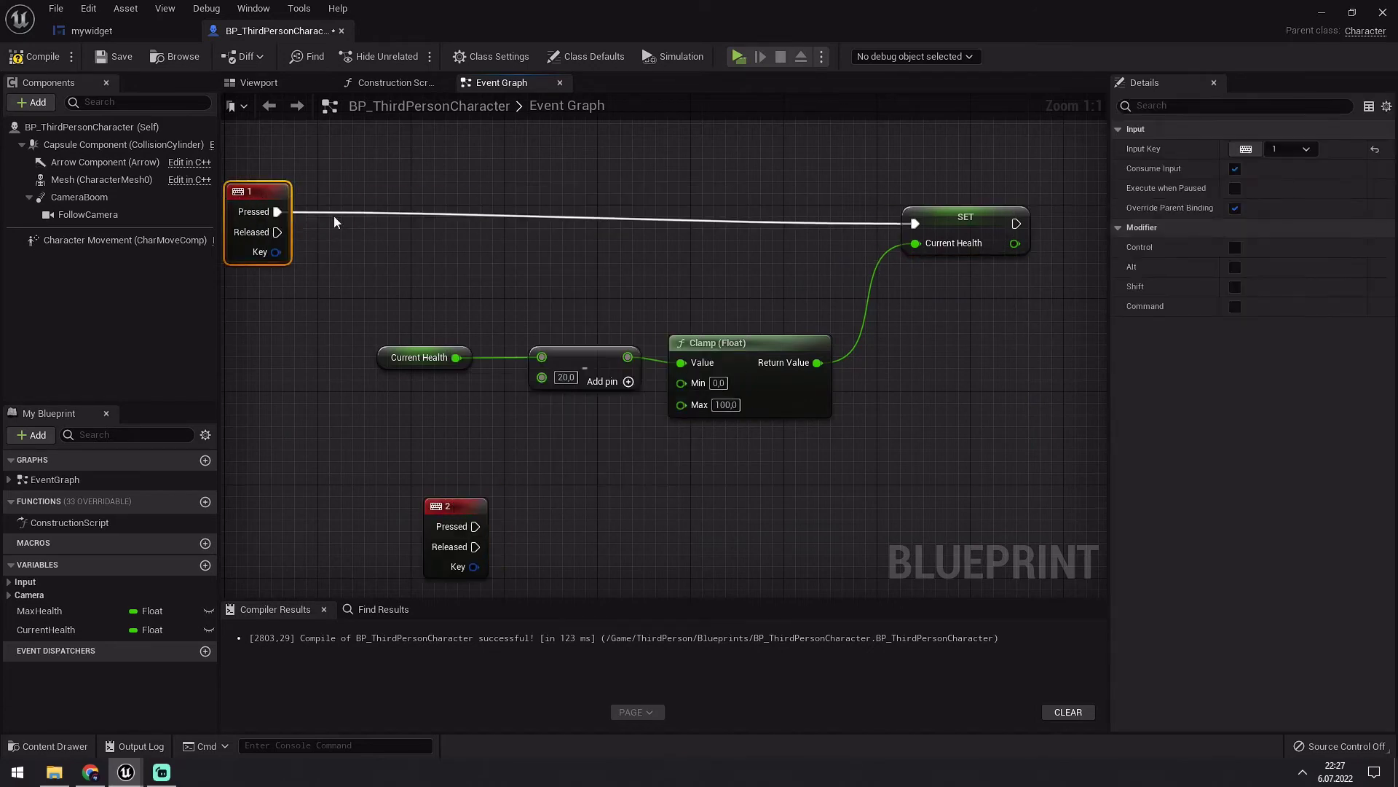
Duplicate the health-decrease chain for the 2 key, removing its Subtract node
{"action": "left_click_drag", "start_coordinate": [1034, 189], "coordinate": [371, 408]}
{"action": "right_click_drag", "start_coordinate": [555, 462], "coordinate": [439, 368]}
{"action": "key", "text": "ctrl+c"}
{"action": "key", "text": "ctrl+v"}
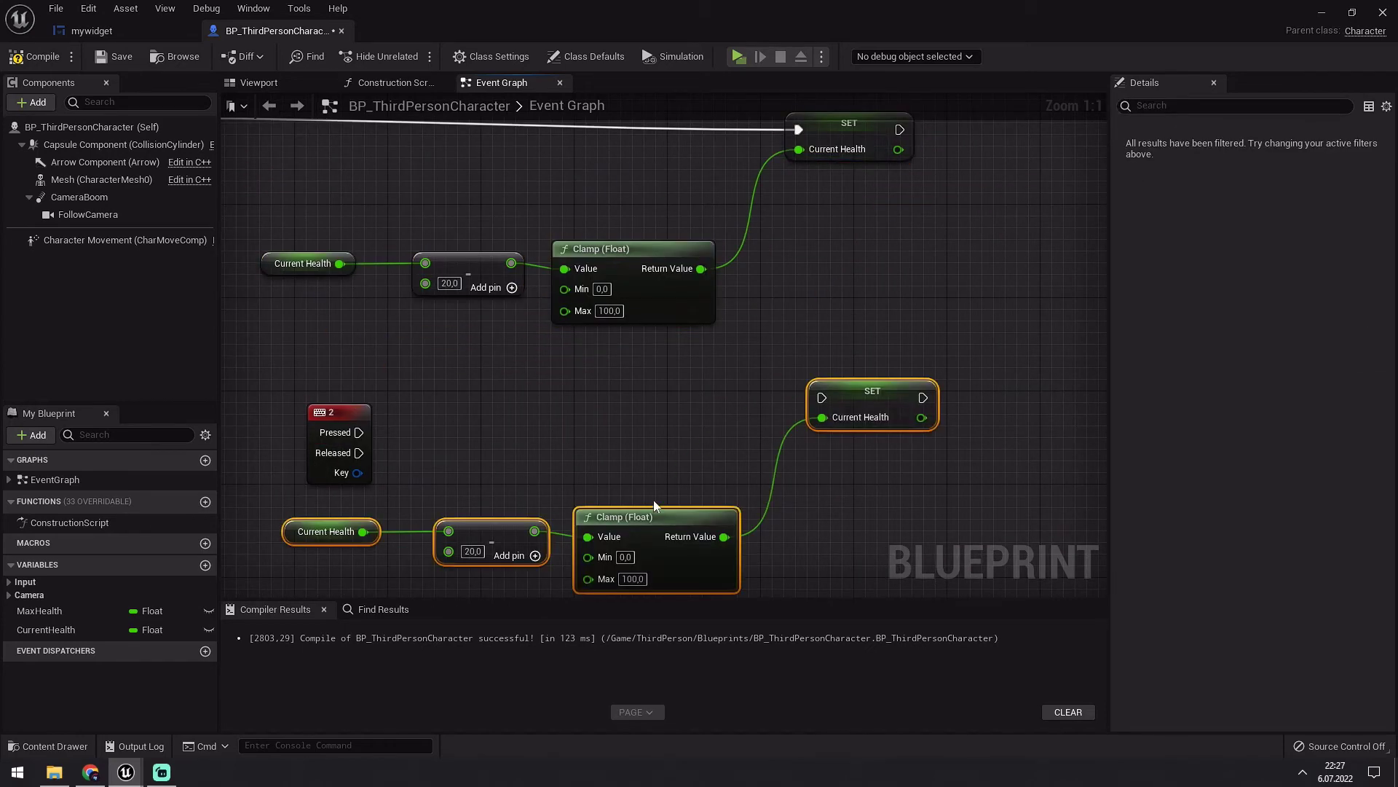
{"action": "left_click_drag", "start_coordinate": [358, 432], "coordinate": [822, 397]}
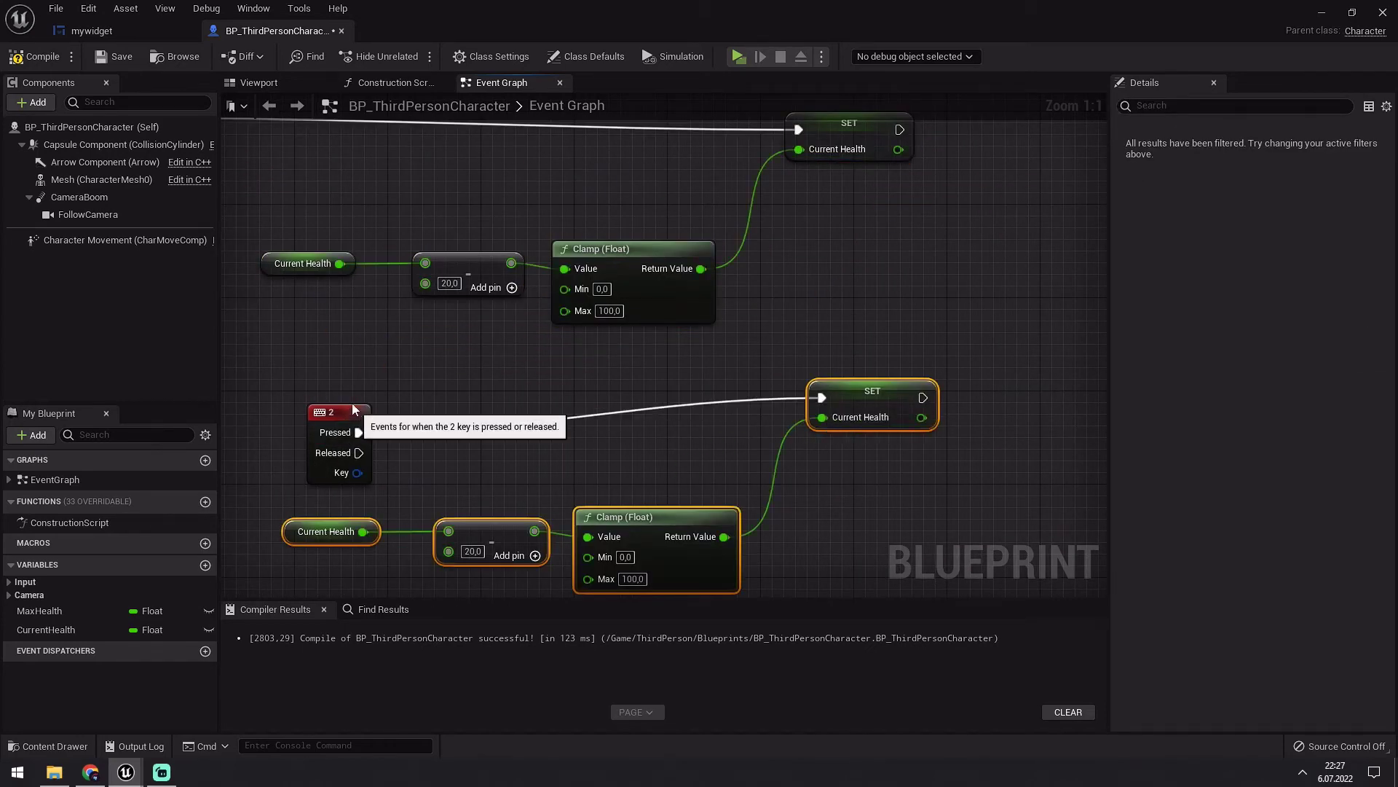
{"action": "left_click_drag", "start_coordinate": [339, 430], "coordinate": [339, 418]}
{"action": "left_click", "coordinate": [474, 522]}
{"action": "key", "text": "Delete"}
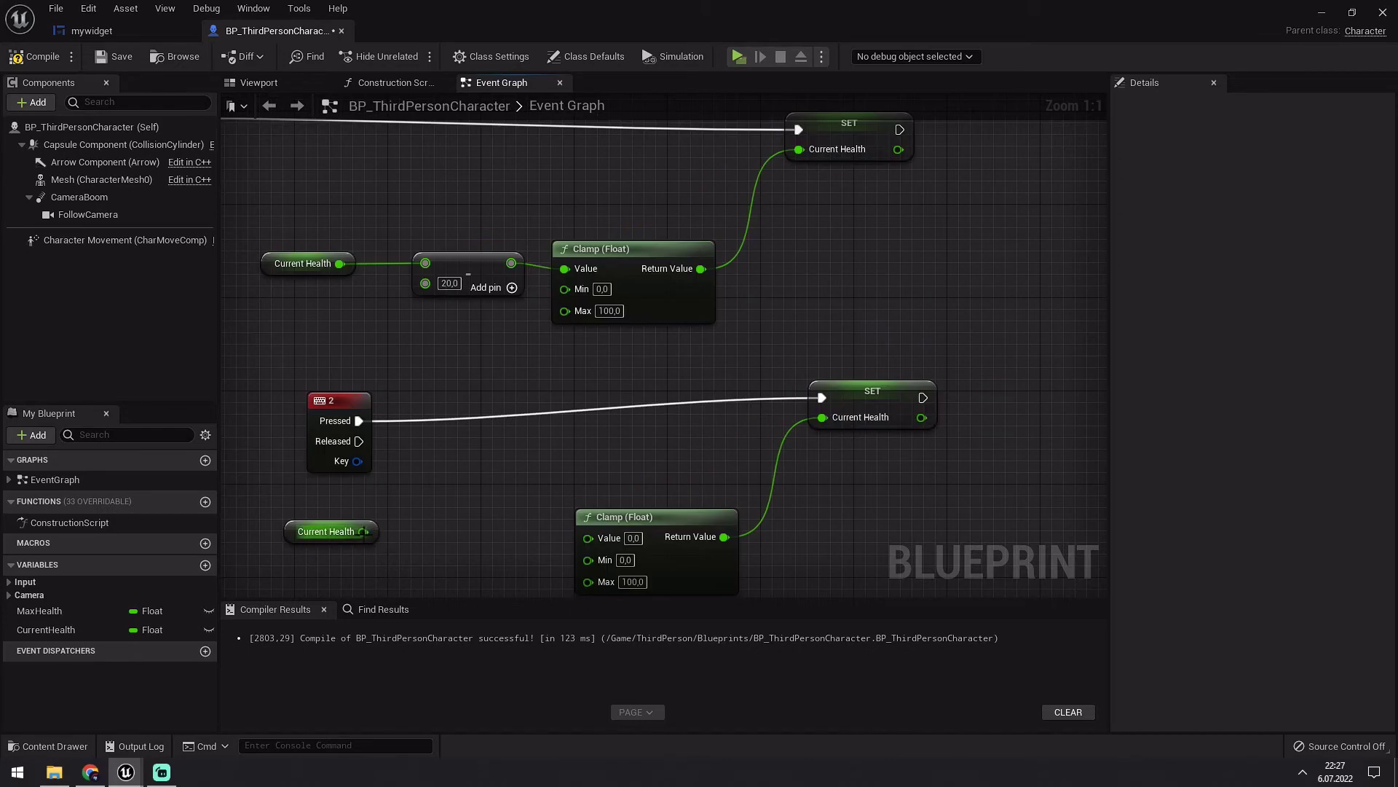
Add 20 to Current Health and feed the sum into the copied Clamp
{"action": "left_click_drag", "start_coordinate": [363, 531], "coordinate": [404, 541]}
{"action": "type", "text": "-"}
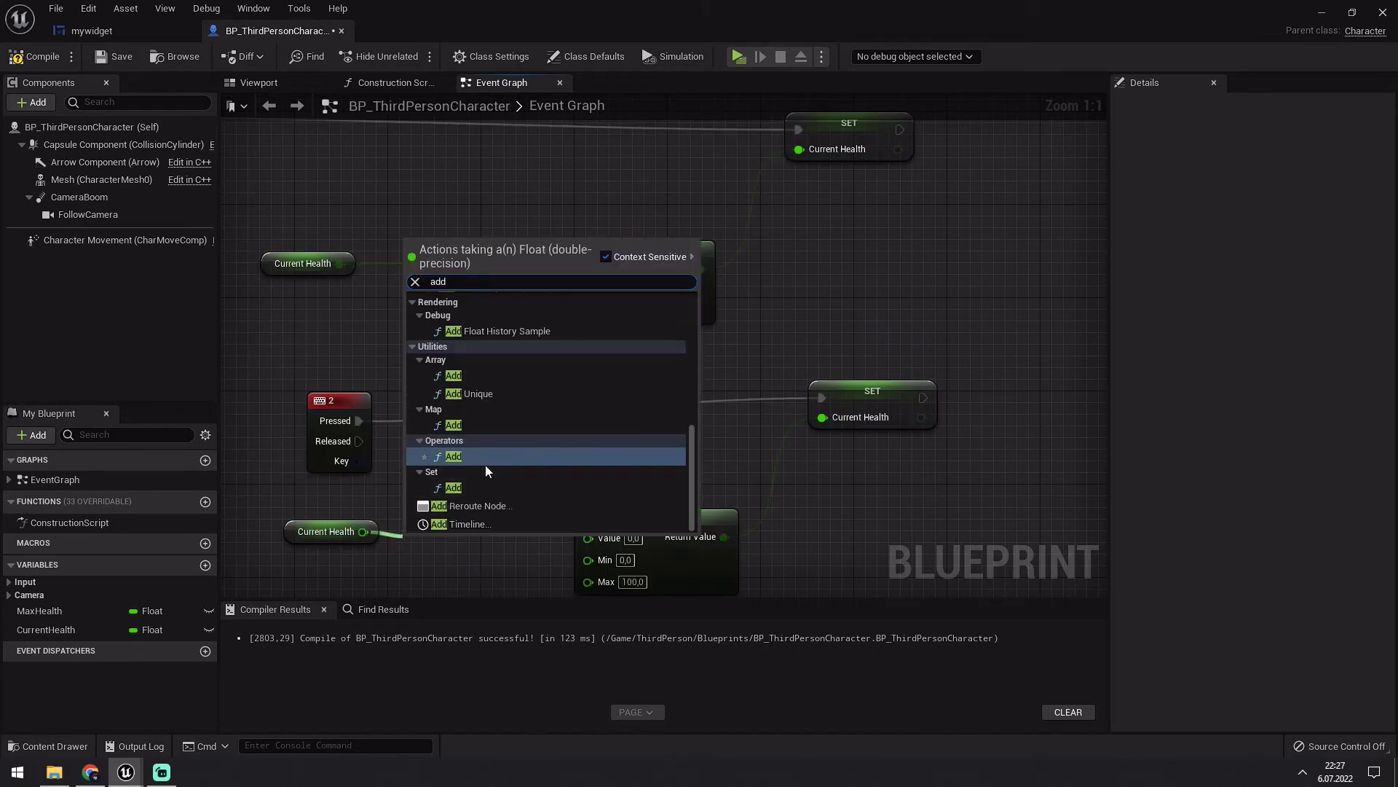
{"action": "left_click", "coordinate": [485, 464]}
{"action": "left_click_drag", "start_coordinate": [494, 543], "coordinate": [588, 536]}
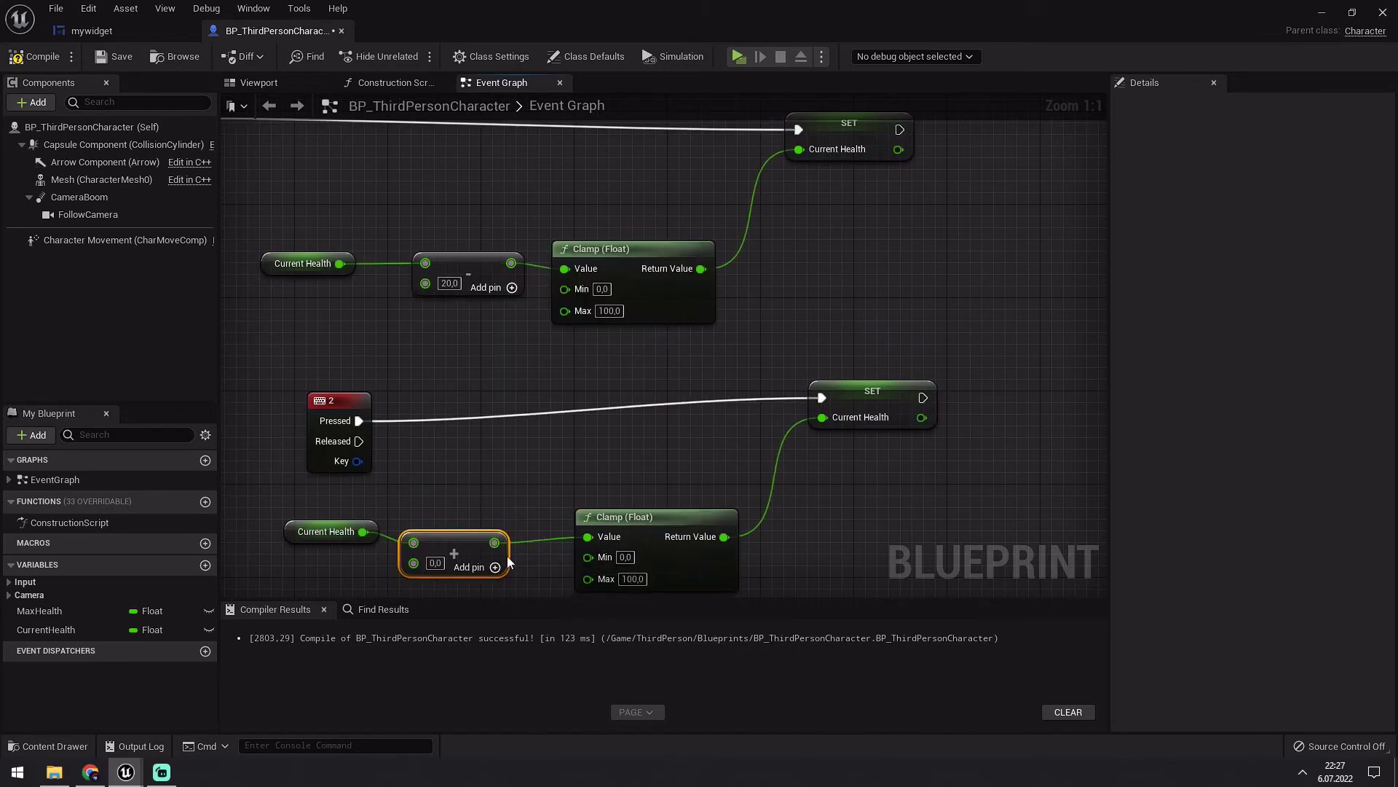
{"action": "type", "text": "20"}
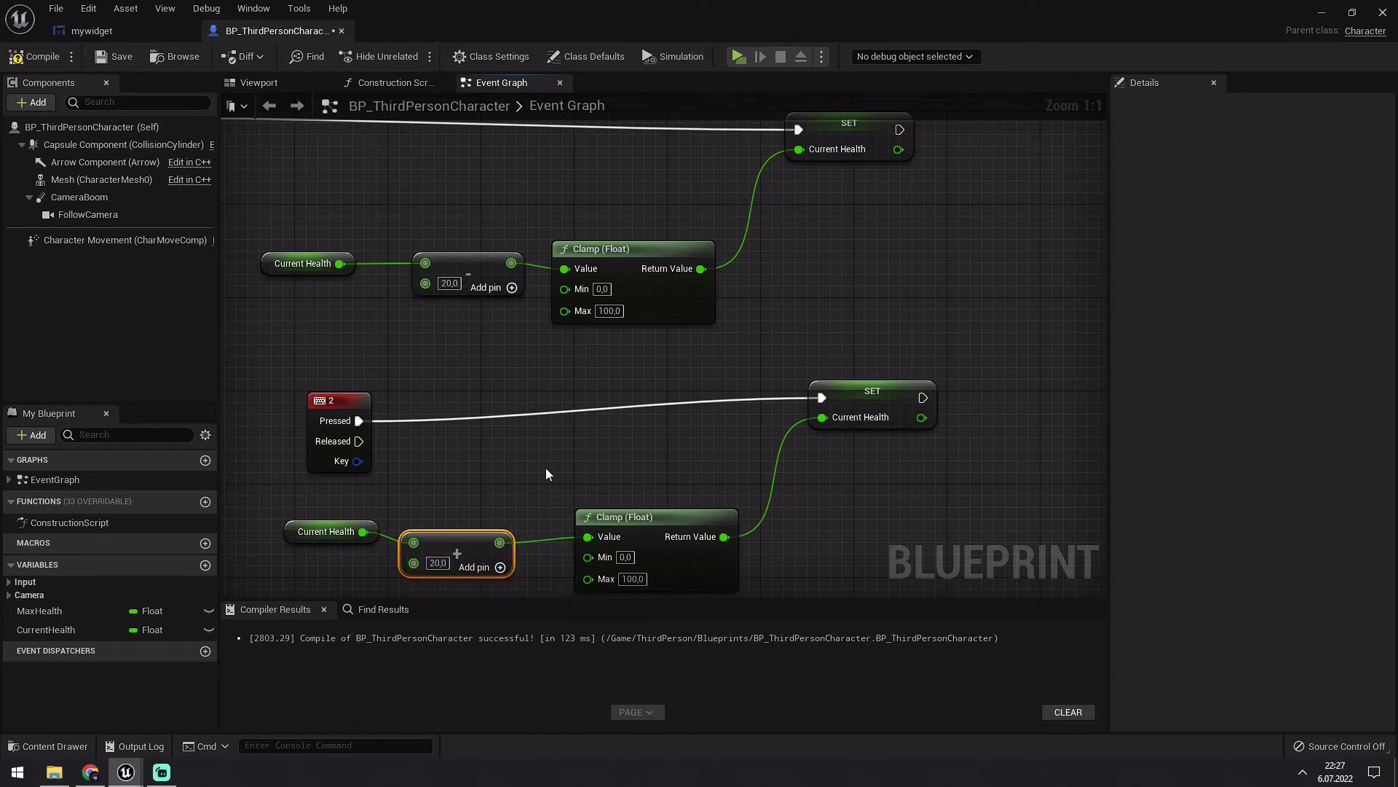
Tidy the key event layout and compile the character blueprint
{"action": "right_click_drag", "start_coordinate": [379, 359], "coordinate": [655, 383]}
{"action": "scroll", "coordinate": [485, 313], "scroll_direction": "down", "scroll_amount": 1}
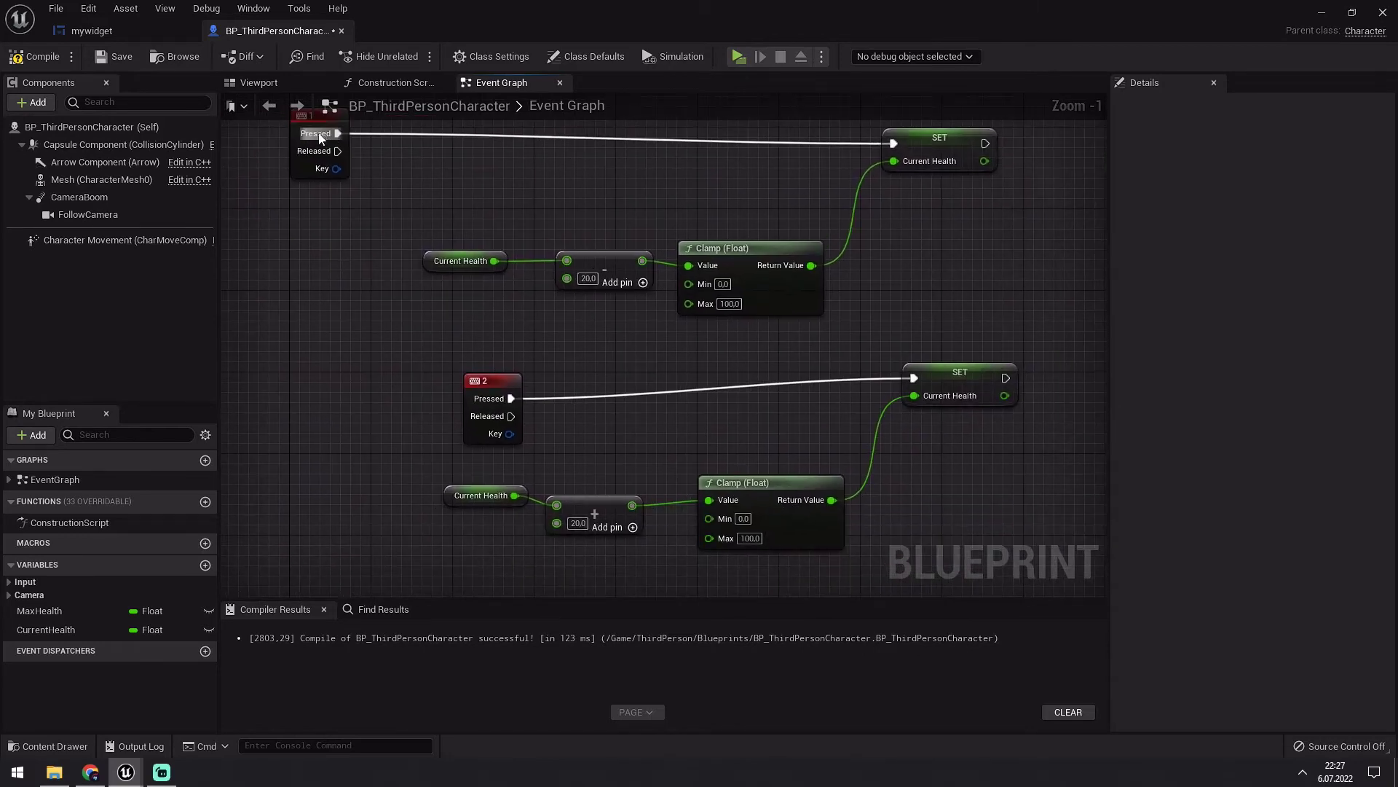
{"action": "left_click_drag", "start_coordinate": [311, 134], "coordinate": [455, 160]}
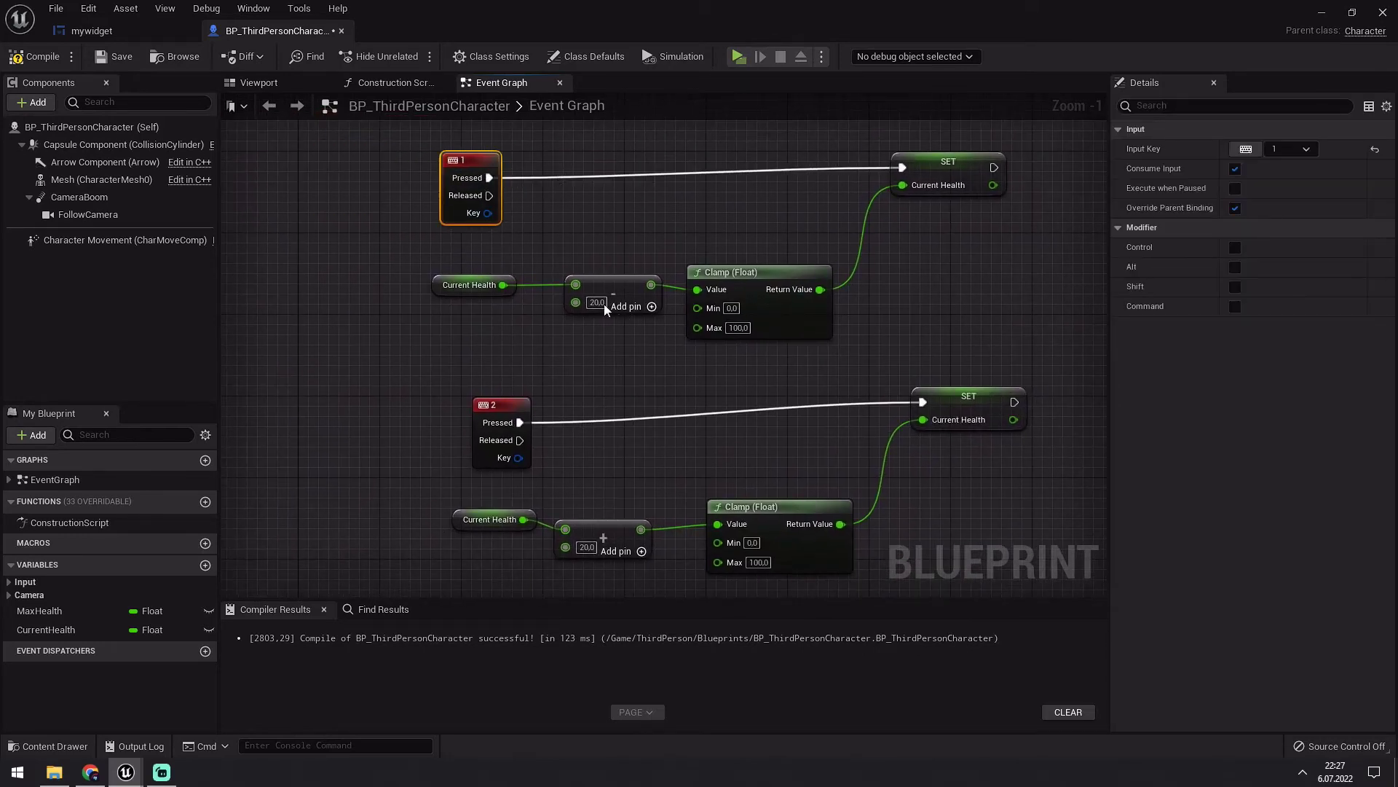
{"action": "left_click", "coordinate": [34, 56]}
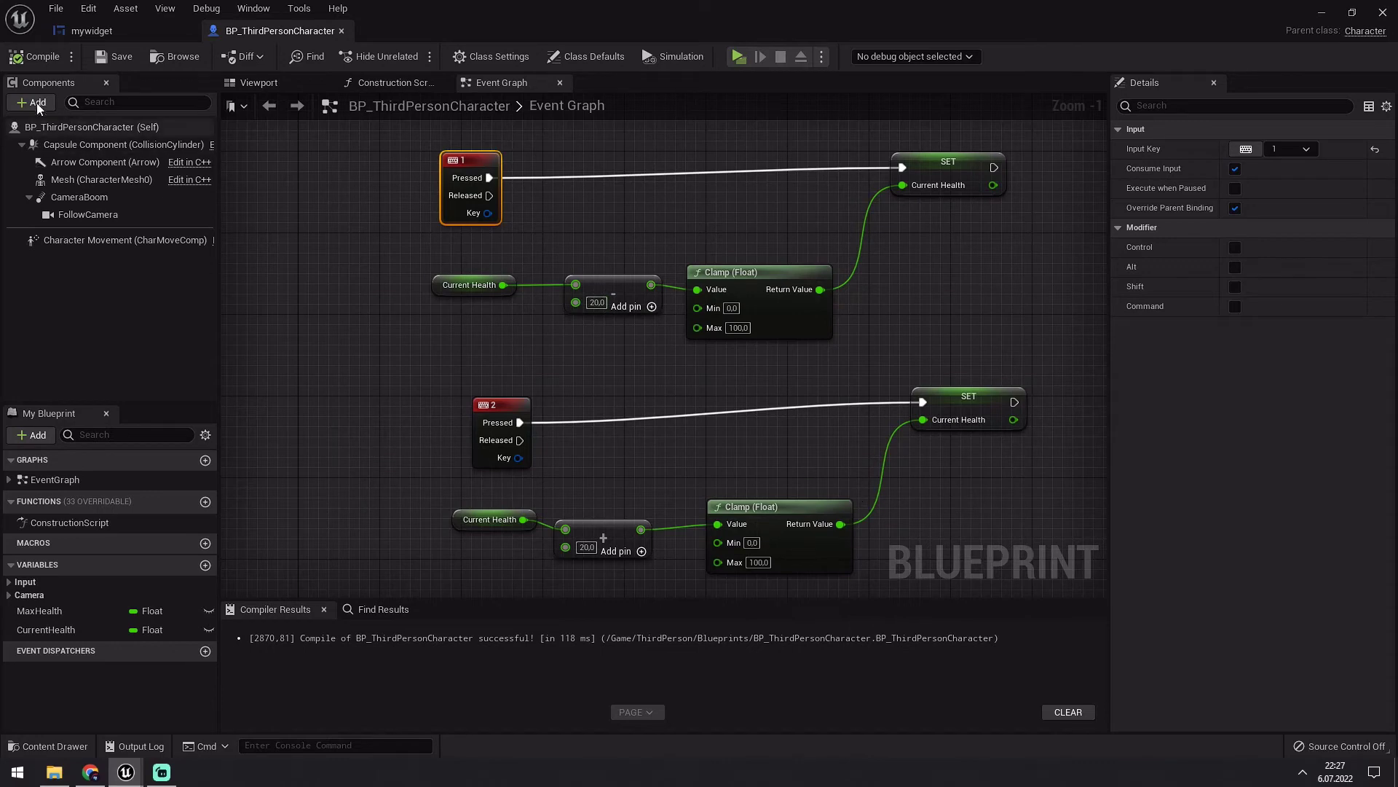
{"action": "left_click", "coordinate": [44, 57]}
{"action": "right_click_drag", "start_coordinate": [255, 152], "coordinate": [309, 257]}
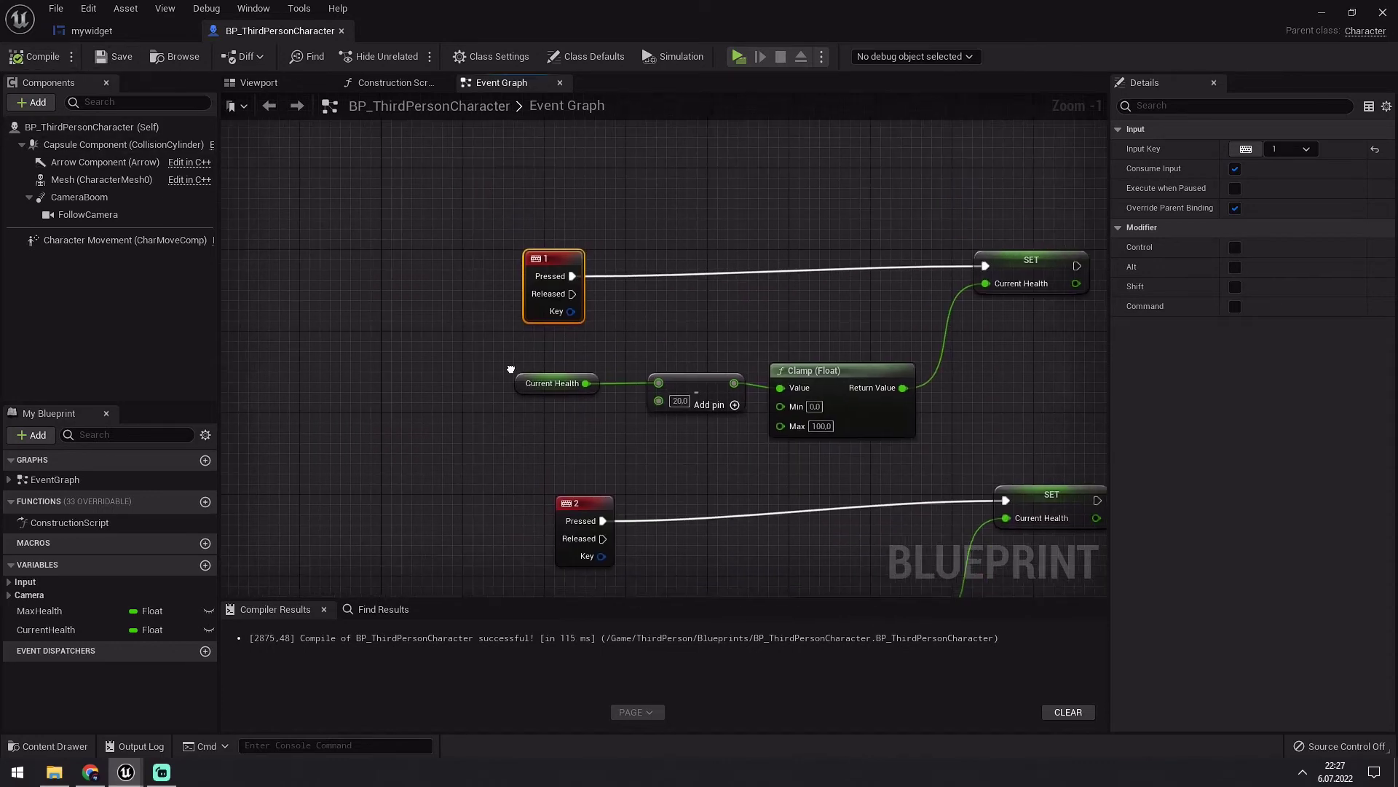
{"action": "left_click", "coordinate": [122, 37]}
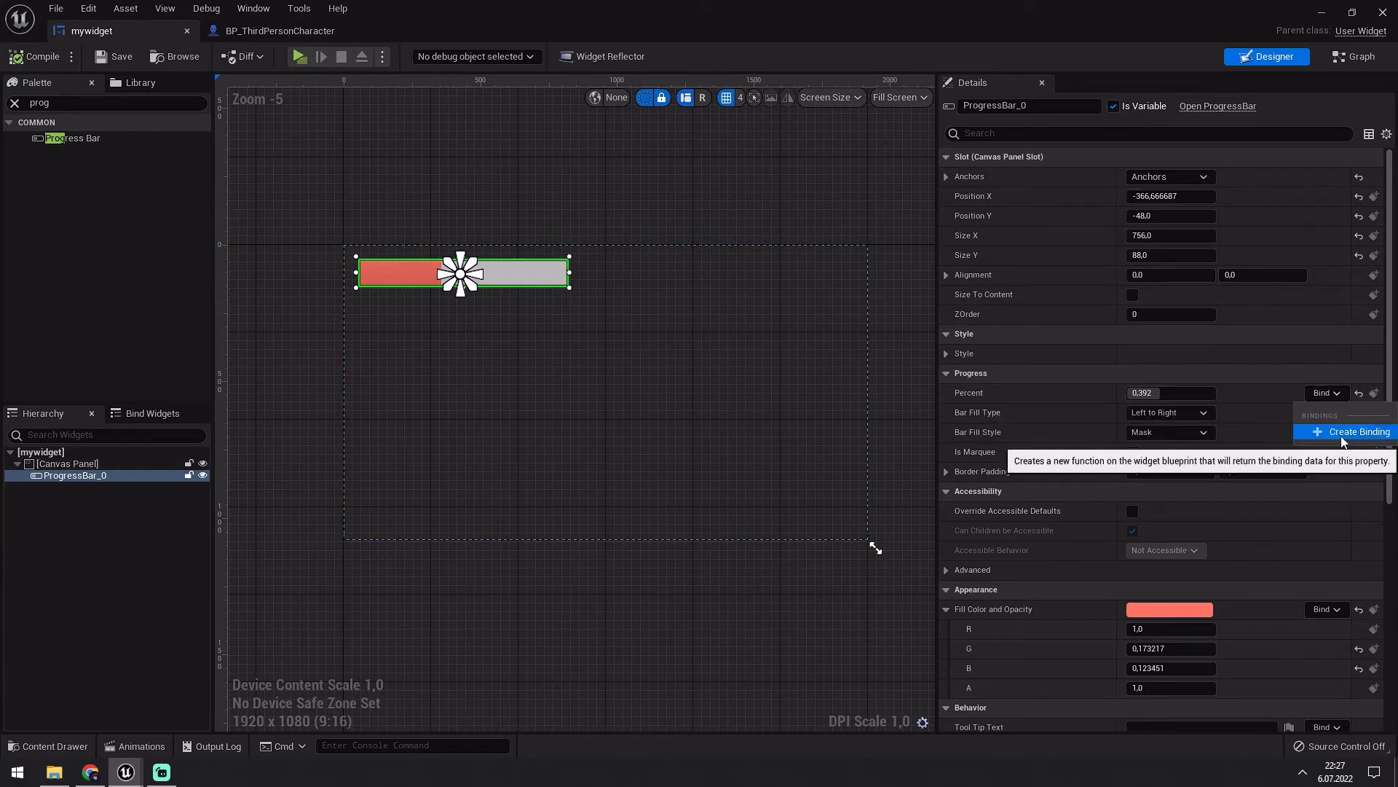
Create a binding for the bar's Percent and add a Get Player Character node
{"action": "left_click", "coordinate": [1343, 433]}
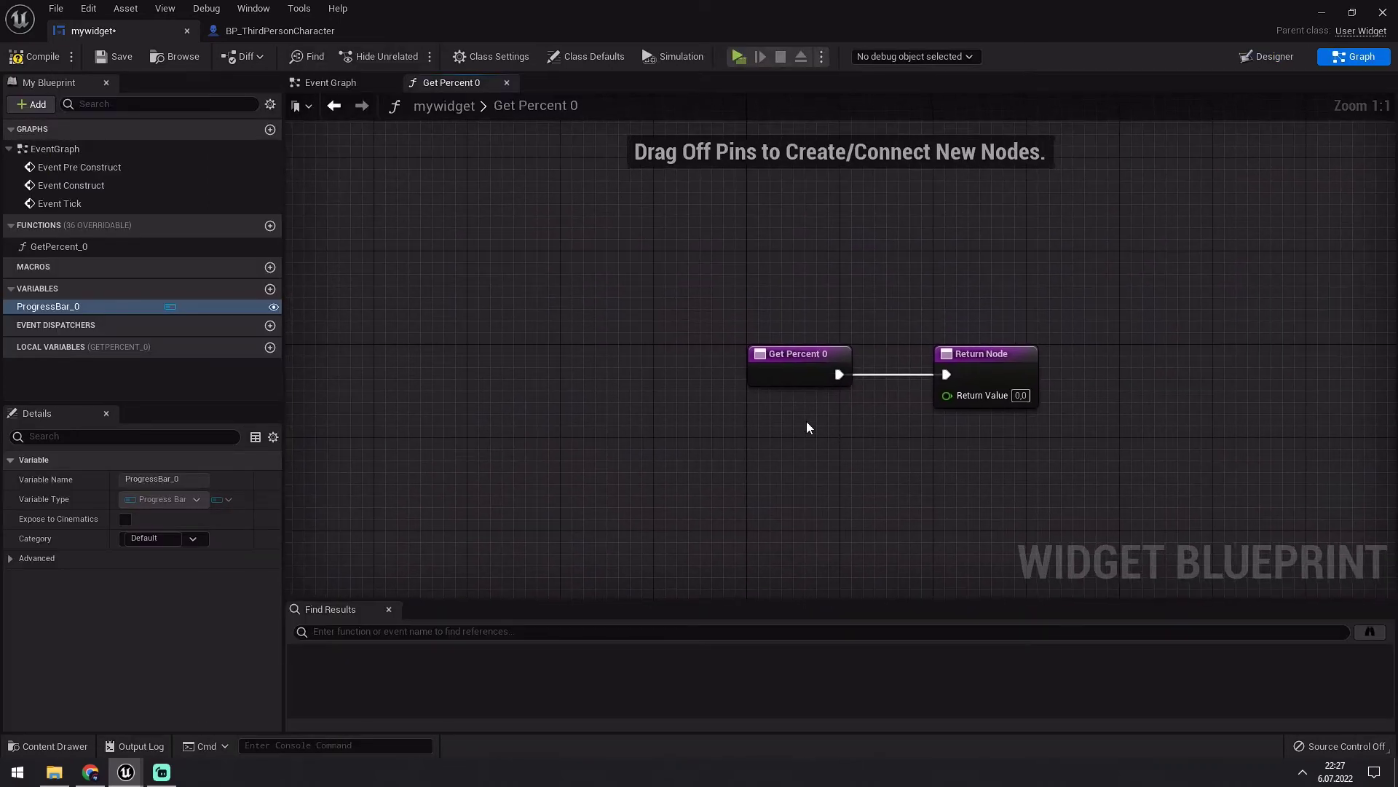
{"action": "right_click", "coordinate": [627, 493]}
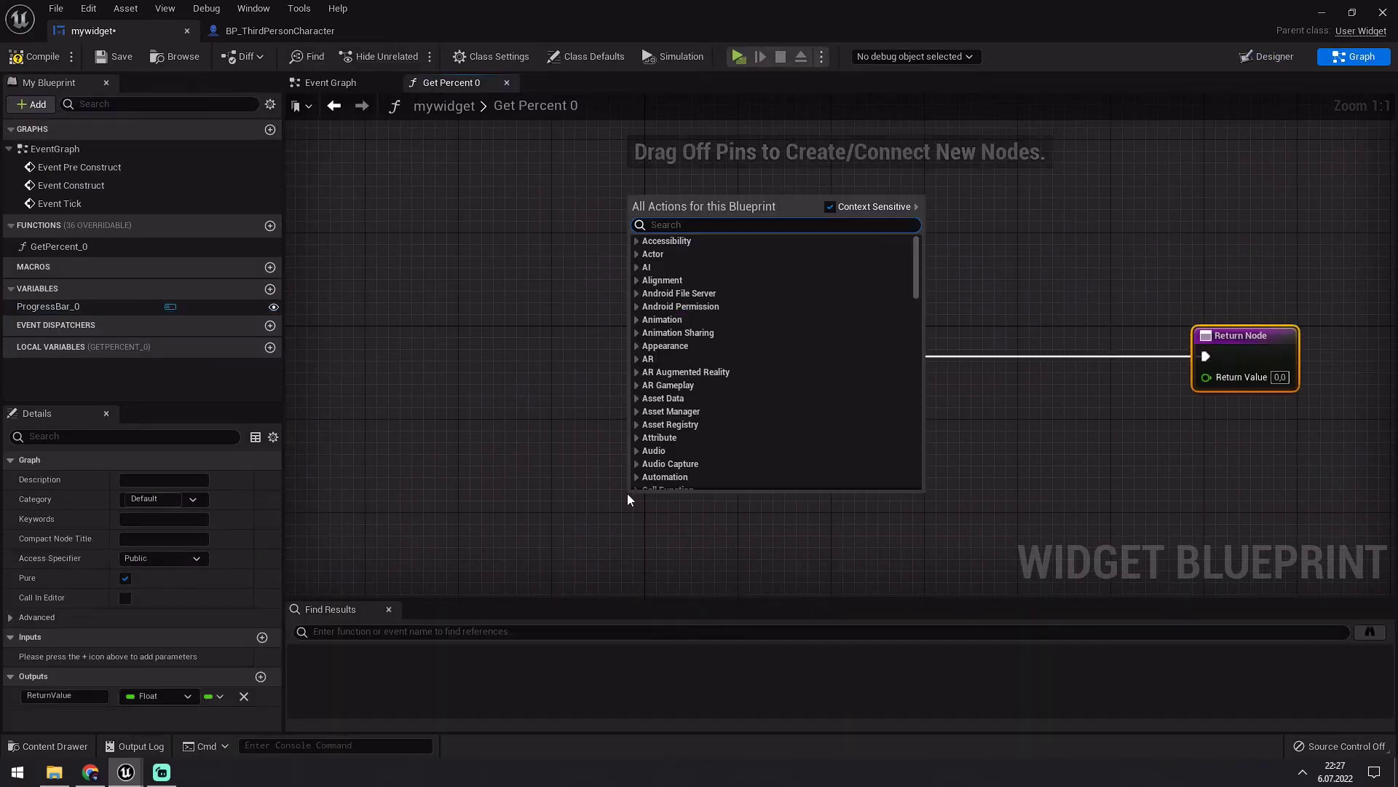
{"action": "type", "text": "get play"}
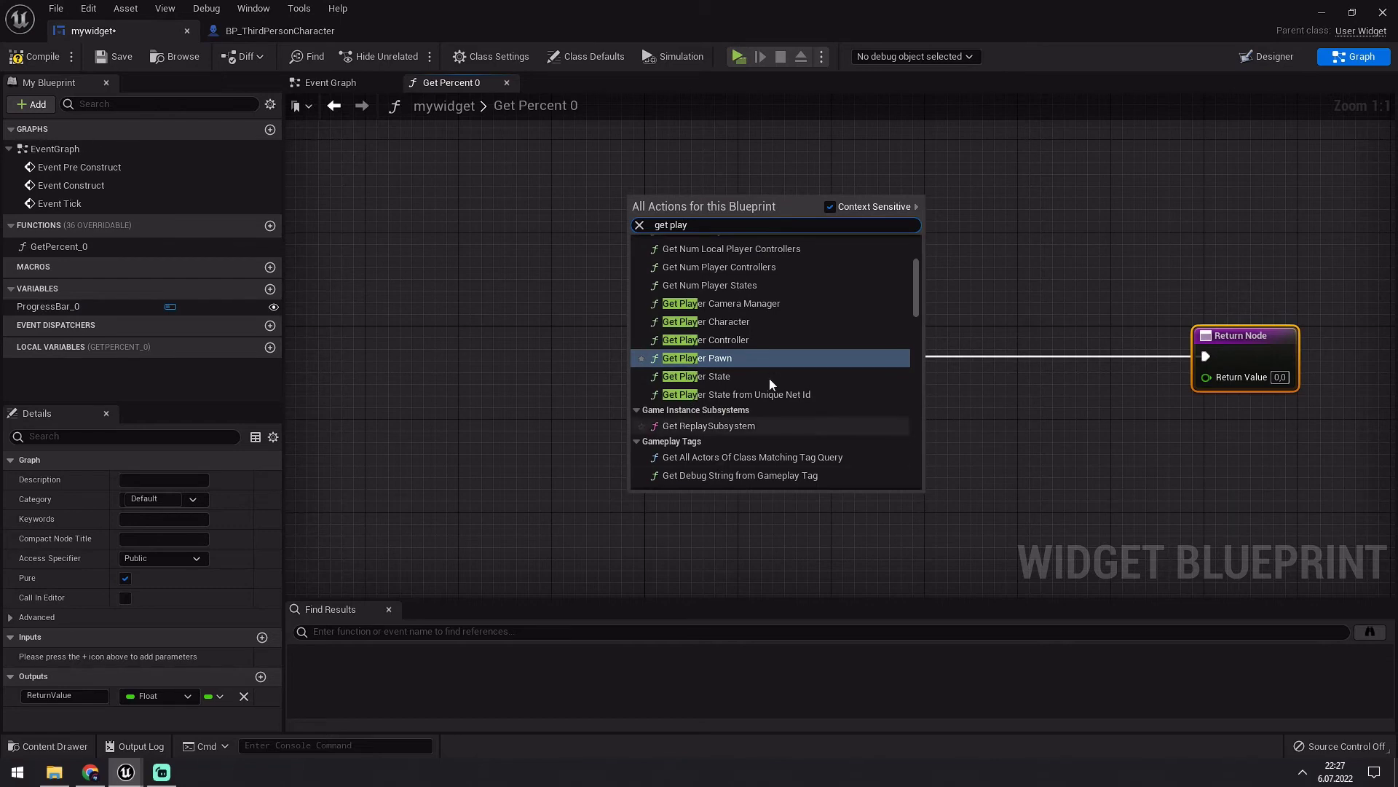
{"action": "left_click", "coordinate": [734, 322]}
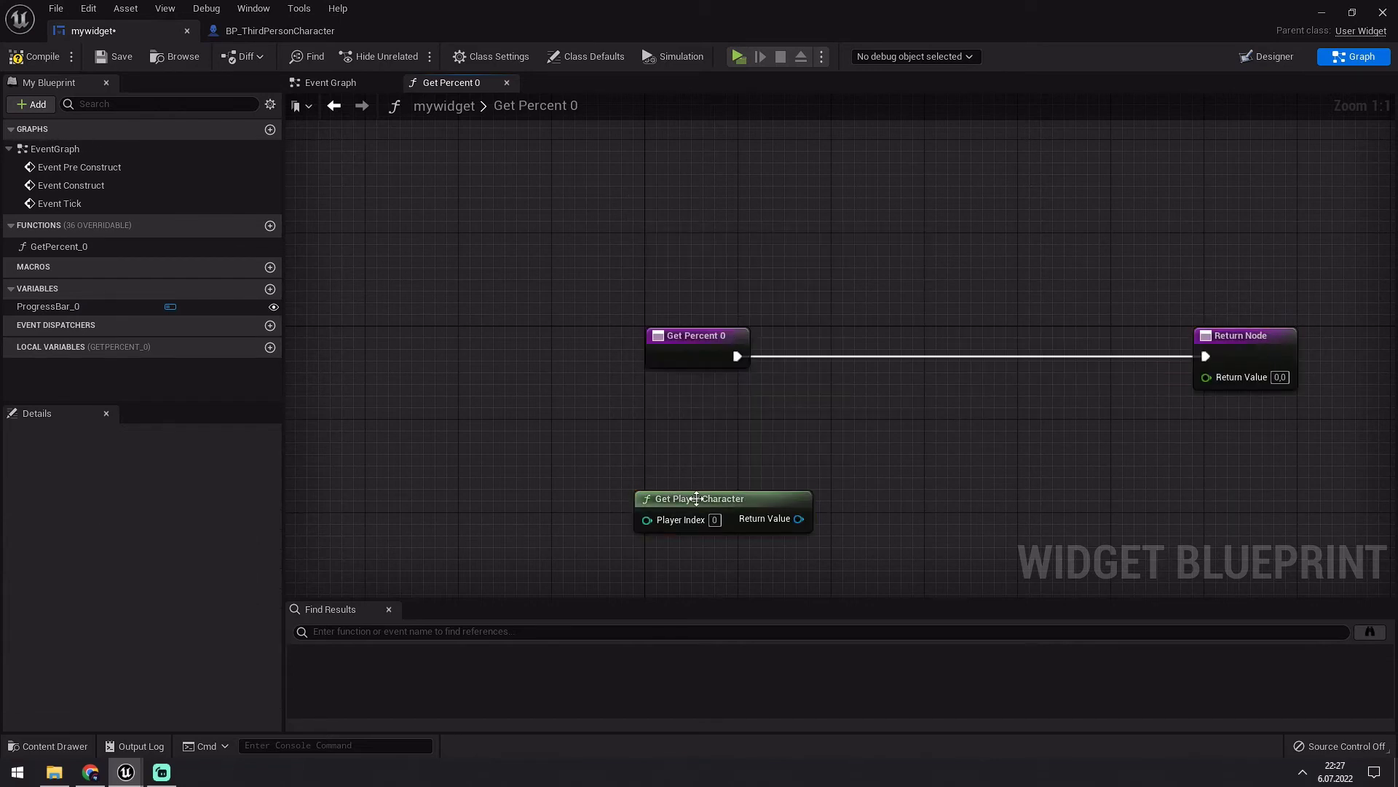
Cast the player character to BP_ThirdPersonCharacter and route GetPercent_0's execution into it
{"action": "mouse_move", "coordinate": [697, 498]}
{"action": "left_mouse_down"}
{"action": "mouse_move", "coordinate": [627, 486]}
{"action": "mouse_move", "coordinate": [789, 440]}
{"action": "left_mouse_up"}
{"action": "type", "text": "cas"}
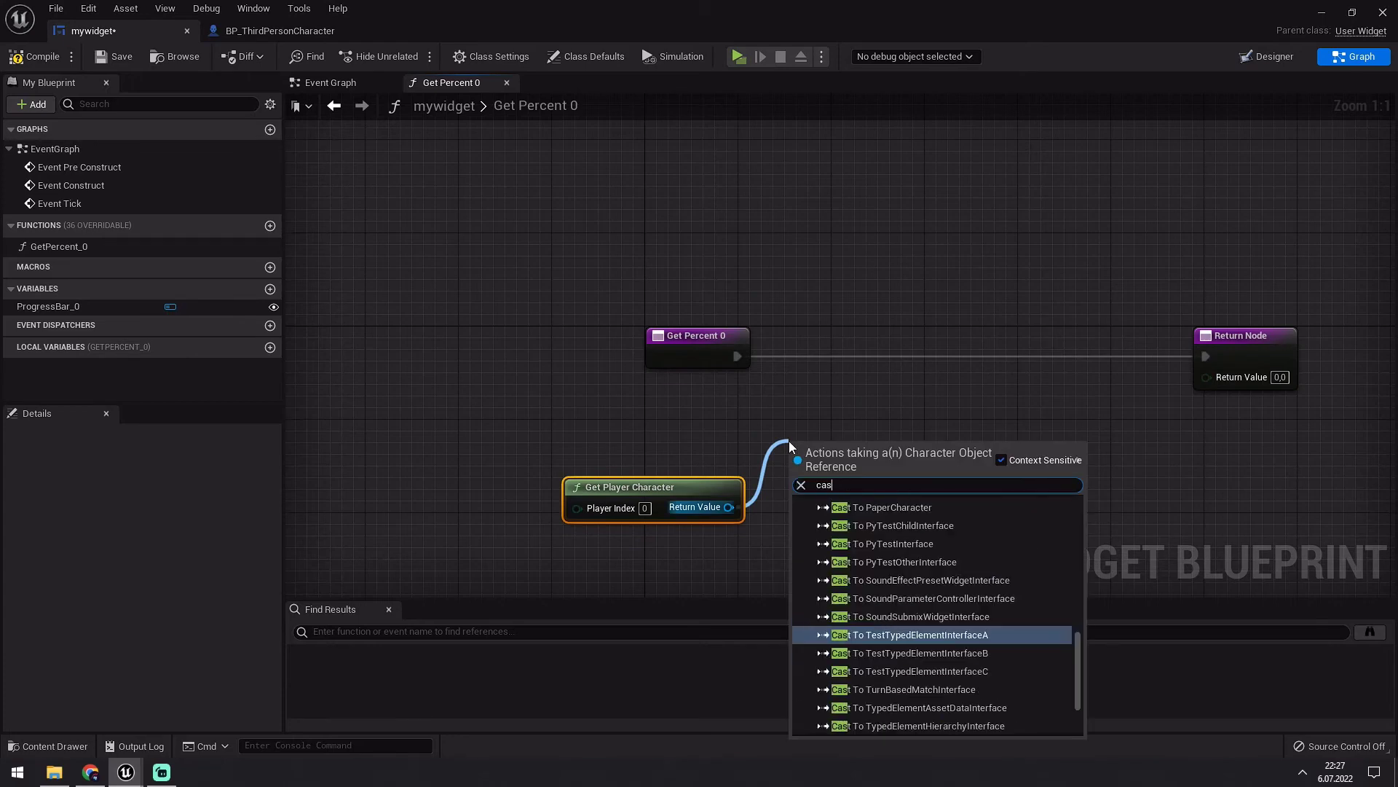
{"action": "type", "text": "t to third"}
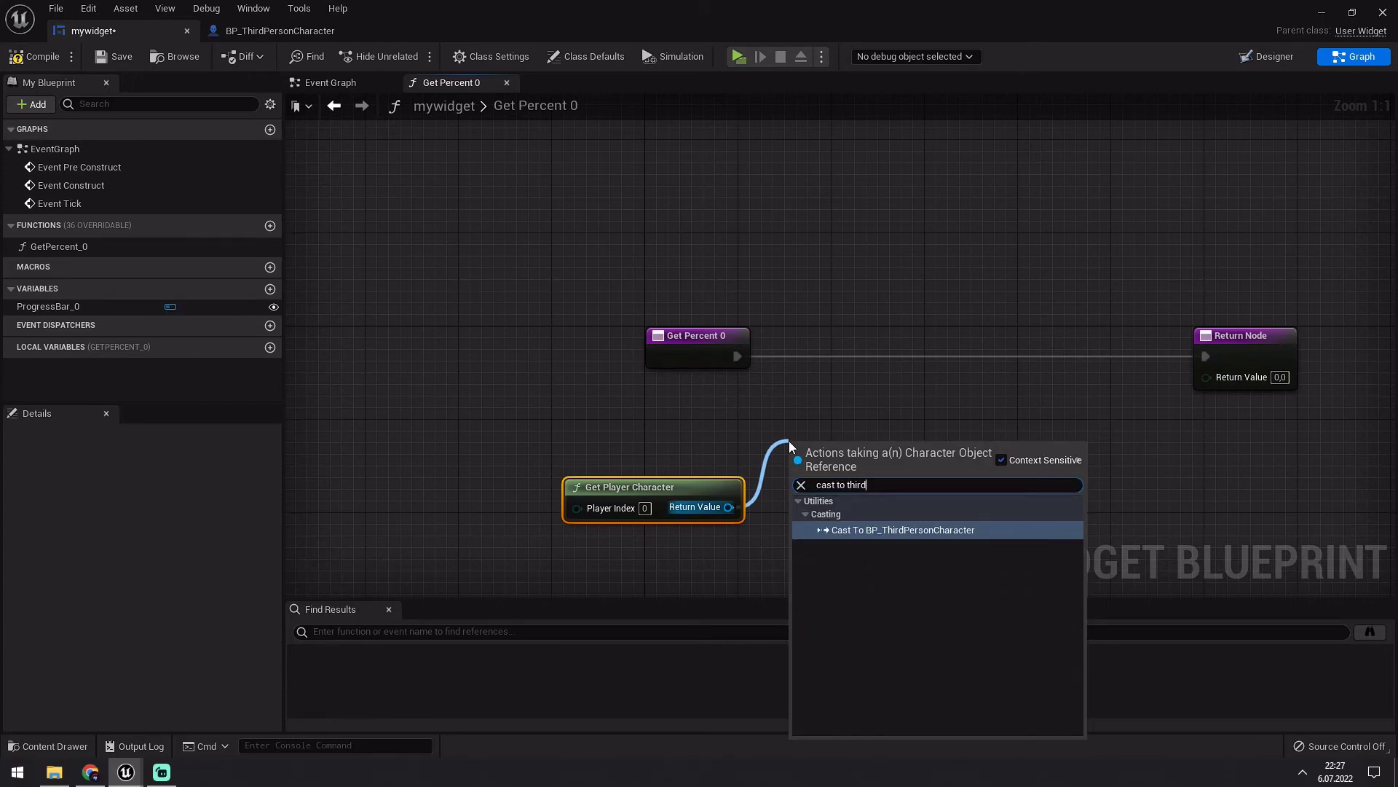
{"action": "left_click", "coordinate": [954, 533]}
{"action": "left_click_drag", "start_coordinate": [877, 464], "coordinate": [901, 348]}
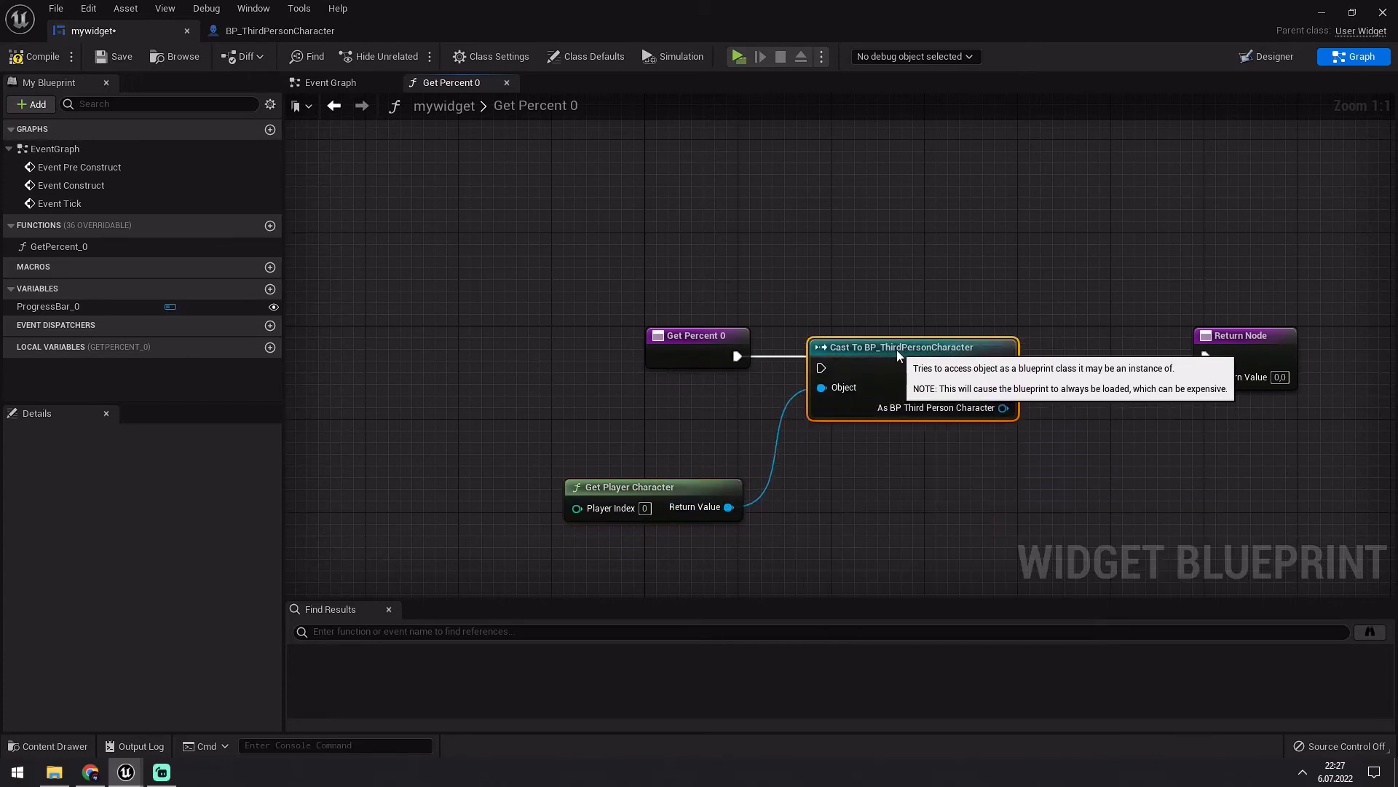
{"action": "left_click_drag", "start_coordinate": [737, 356], "coordinate": [821, 356]}
Get Max Health and Current Health from the cast character
{"action": "right_click_drag", "start_coordinate": [1060, 361], "coordinate": [812, 355]}
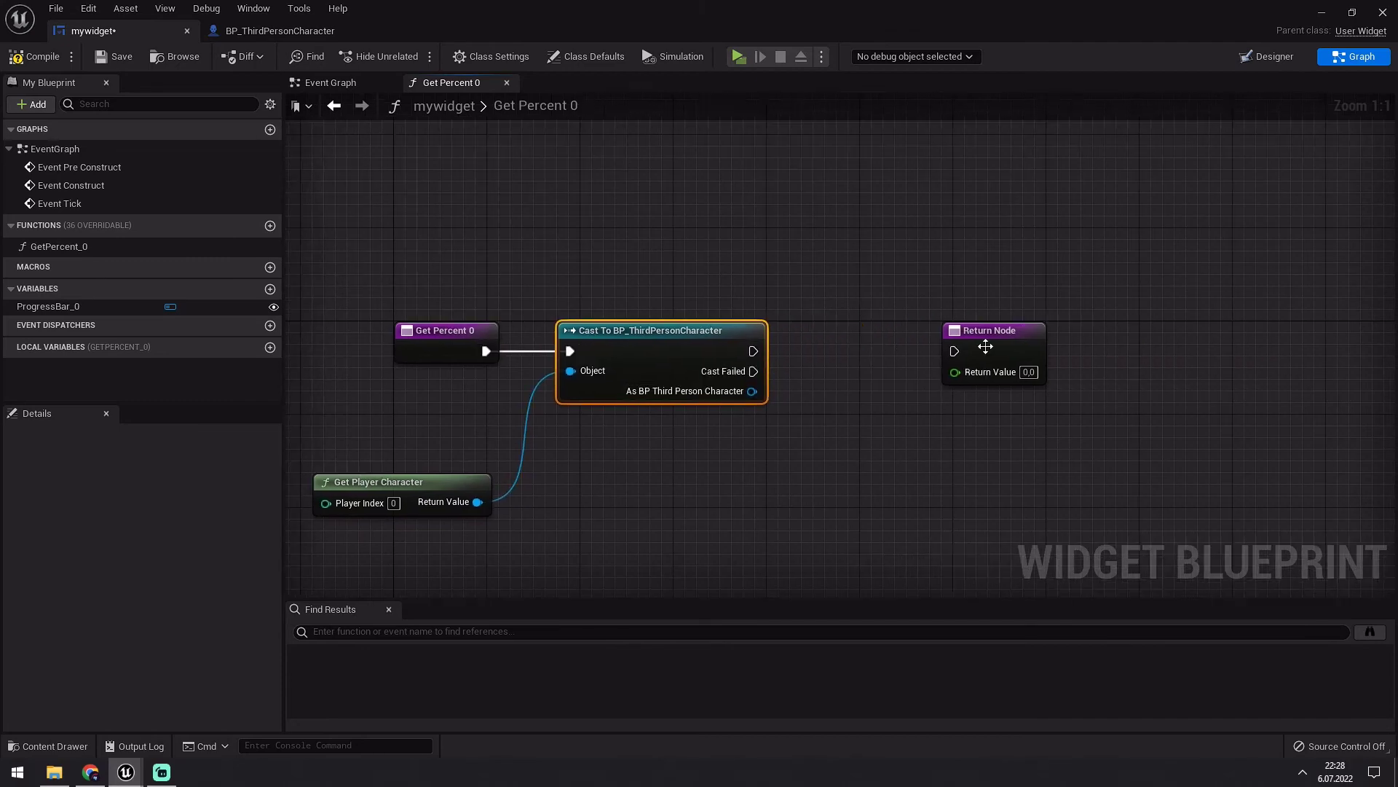
{"action": "left_click_drag", "start_coordinate": [984, 347], "coordinate": [1036, 334]}
{"action": "right_click_drag", "start_coordinate": [889, 380], "coordinate": [736, 343]}
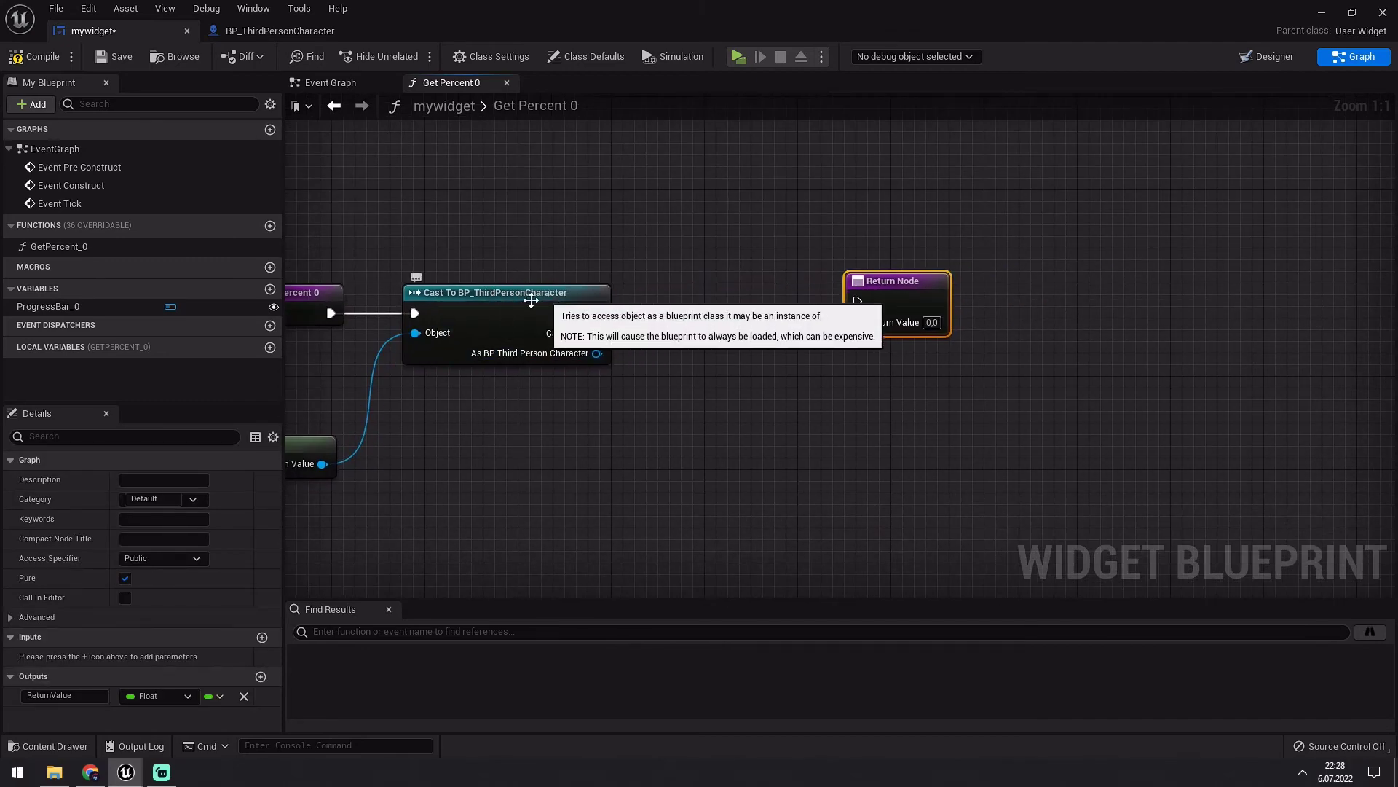
{"action": "left_click_drag", "start_coordinate": [482, 284], "coordinate": [505, 284]}
{"action": "left_click_drag", "start_coordinate": [621, 353], "coordinate": [657, 382]}
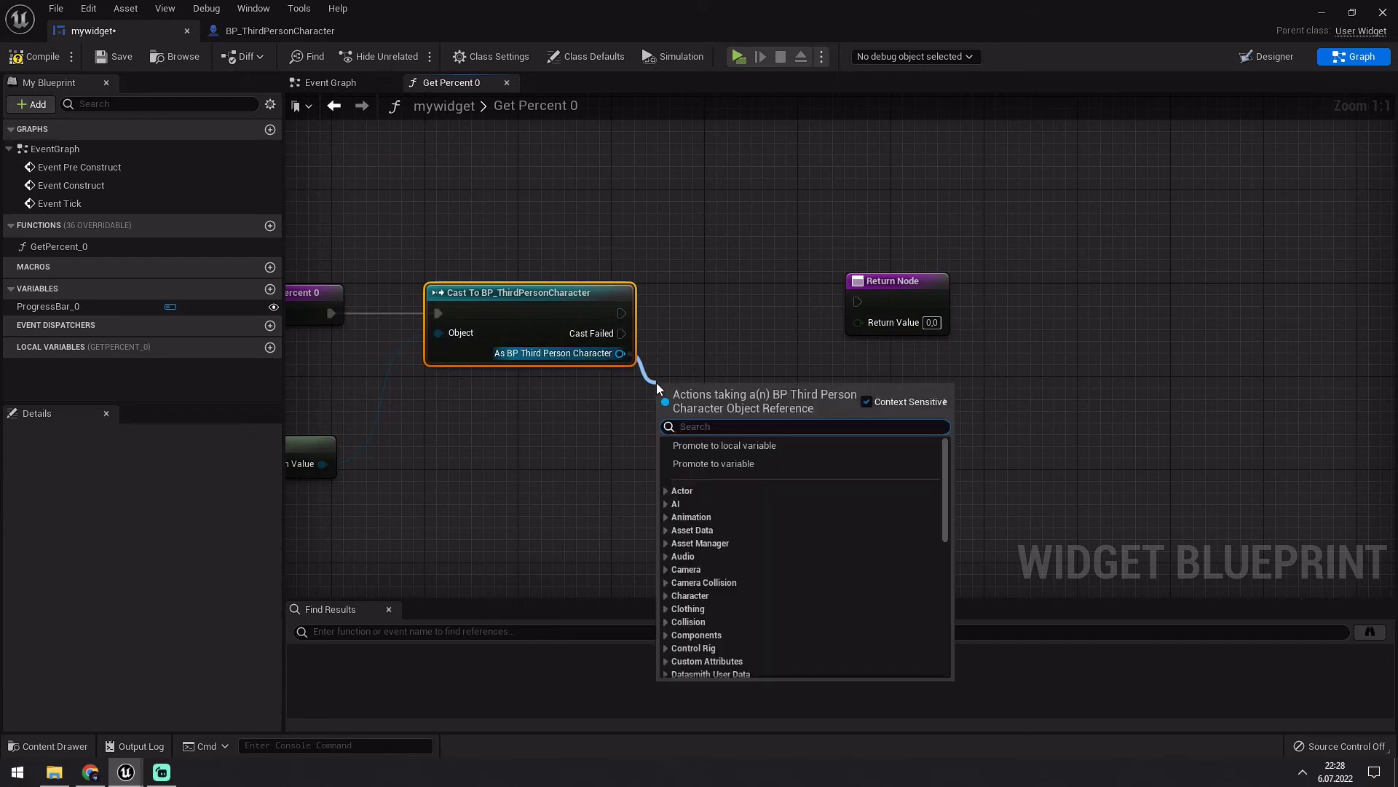
{"action": "type", "text": "max health"}
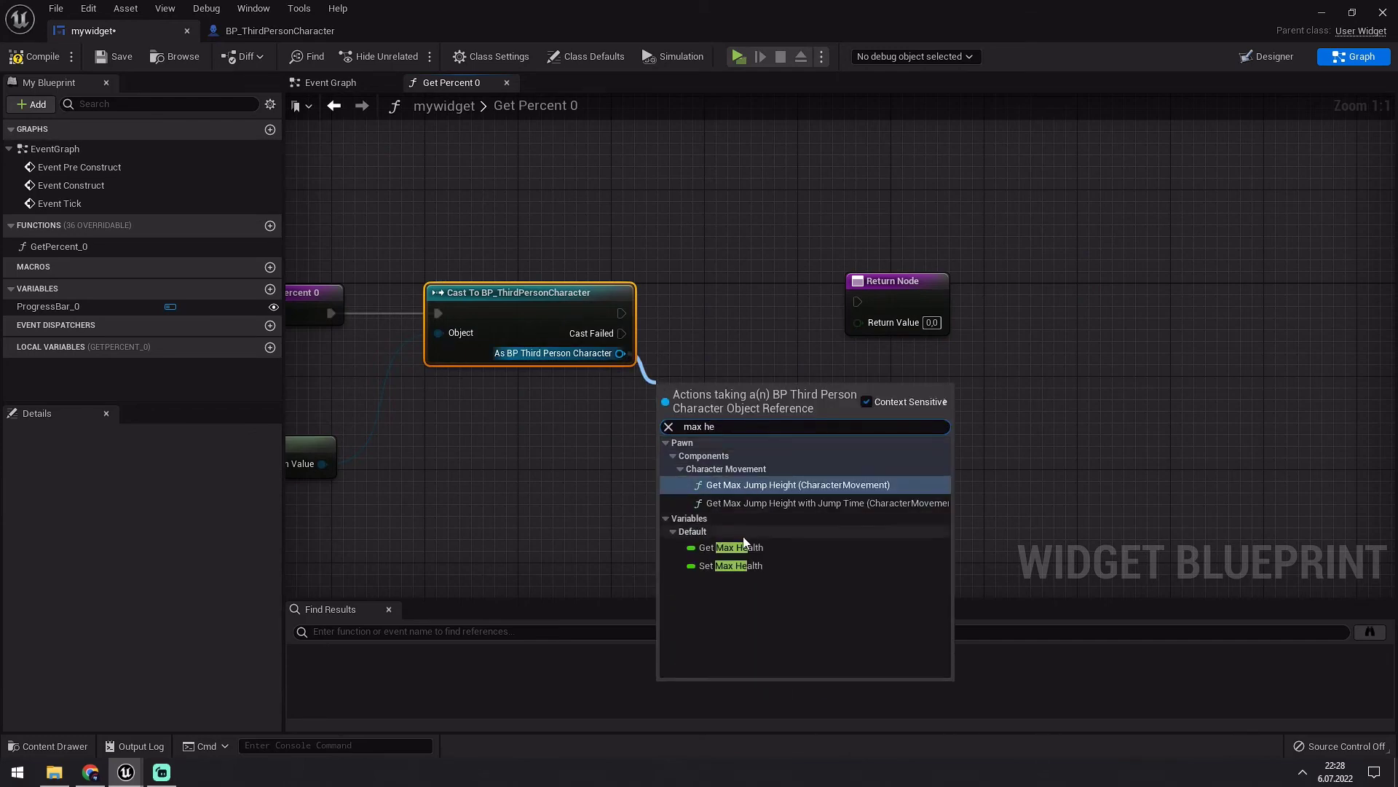
{"action": "left_click", "coordinate": [724, 482]}
{"action": "left_click_drag", "start_coordinate": [620, 353], "coordinate": [650, 447]}
{"action": "type", "text": "current"}
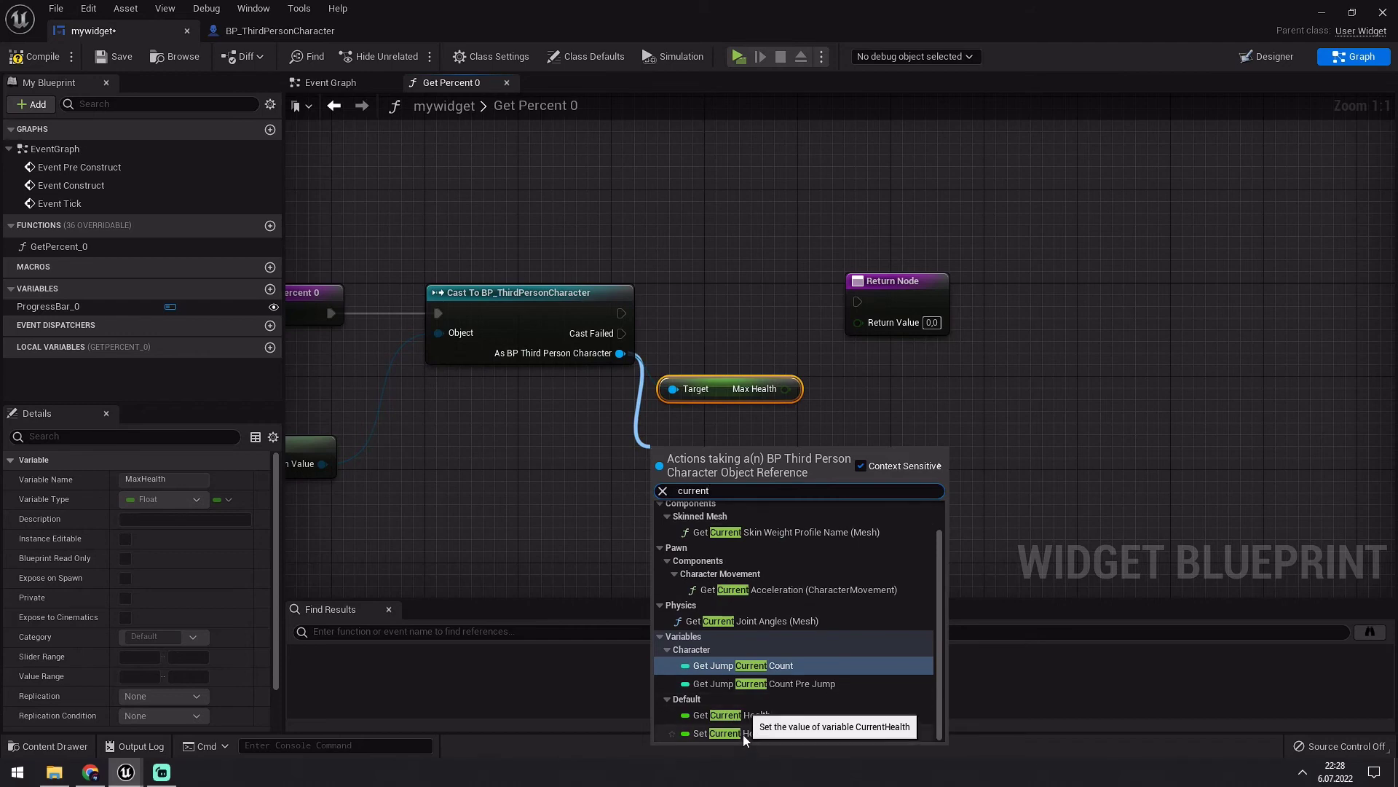
{"action": "left_click", "coordinate": [732, 714]}
Return Current Health divided by Max Health, compile, and start a Play session
{"action": "left_click_drag", "start_coordinate": [874, 315], "coordinate": [991, 315]}
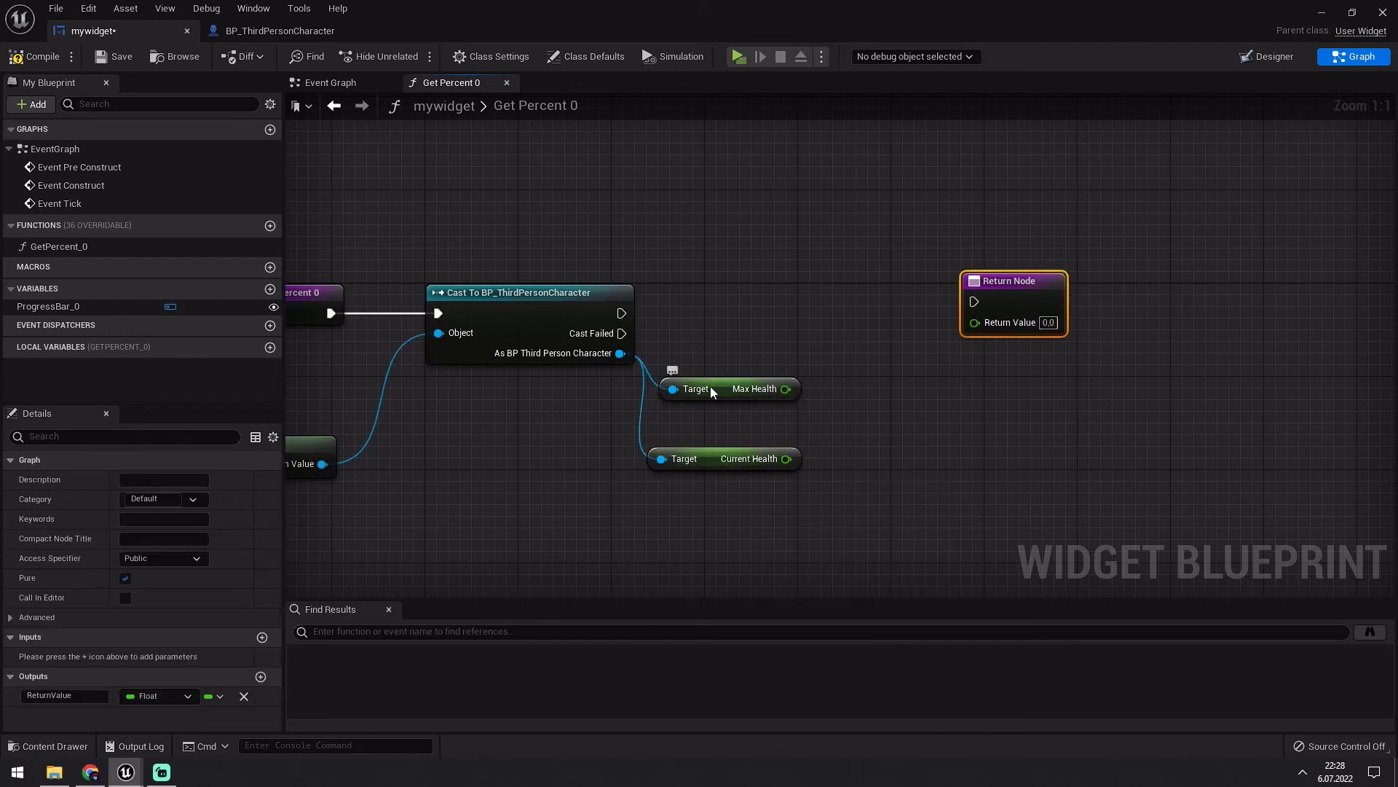
{"action": "mouse_move", "coordinate": [717, 458]}
{"action": "left_mouse_down"}
{"action": "mouse_move", "coordinate": [717, 354]}
{"action": "mouse_move", "coordinate": [718, 472]}
{"action": "left_mouse_up"}
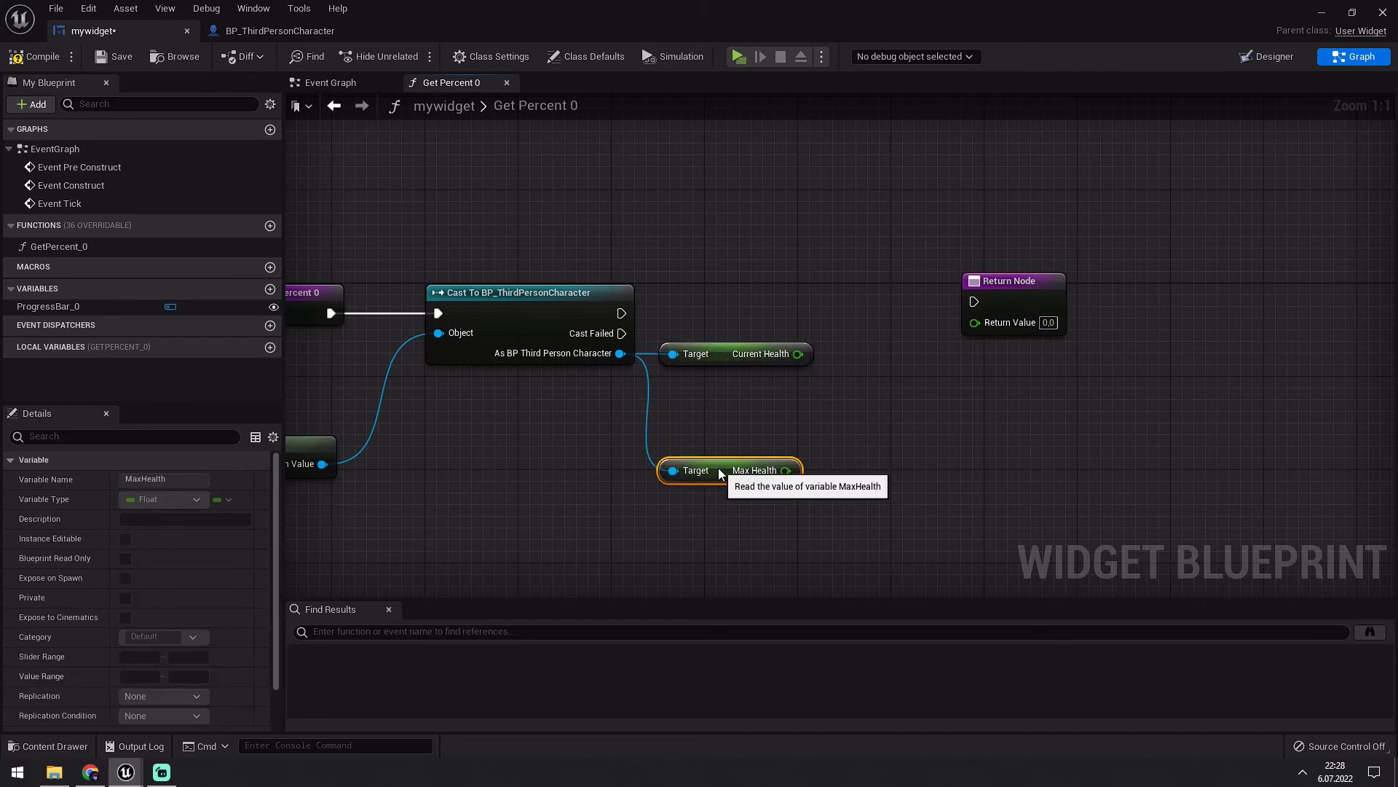
{"action": "mouse_move", "coordinate": [727, 355]}
{"action": "left_mouse_down"}
{"action": "mouse_move", "coordinate": [727, 413]}
{"action": "mouse_move", "coordinate": [839, 418]}
{"action": "left_mouse_up"}
{"action": "type", "text": "di"}
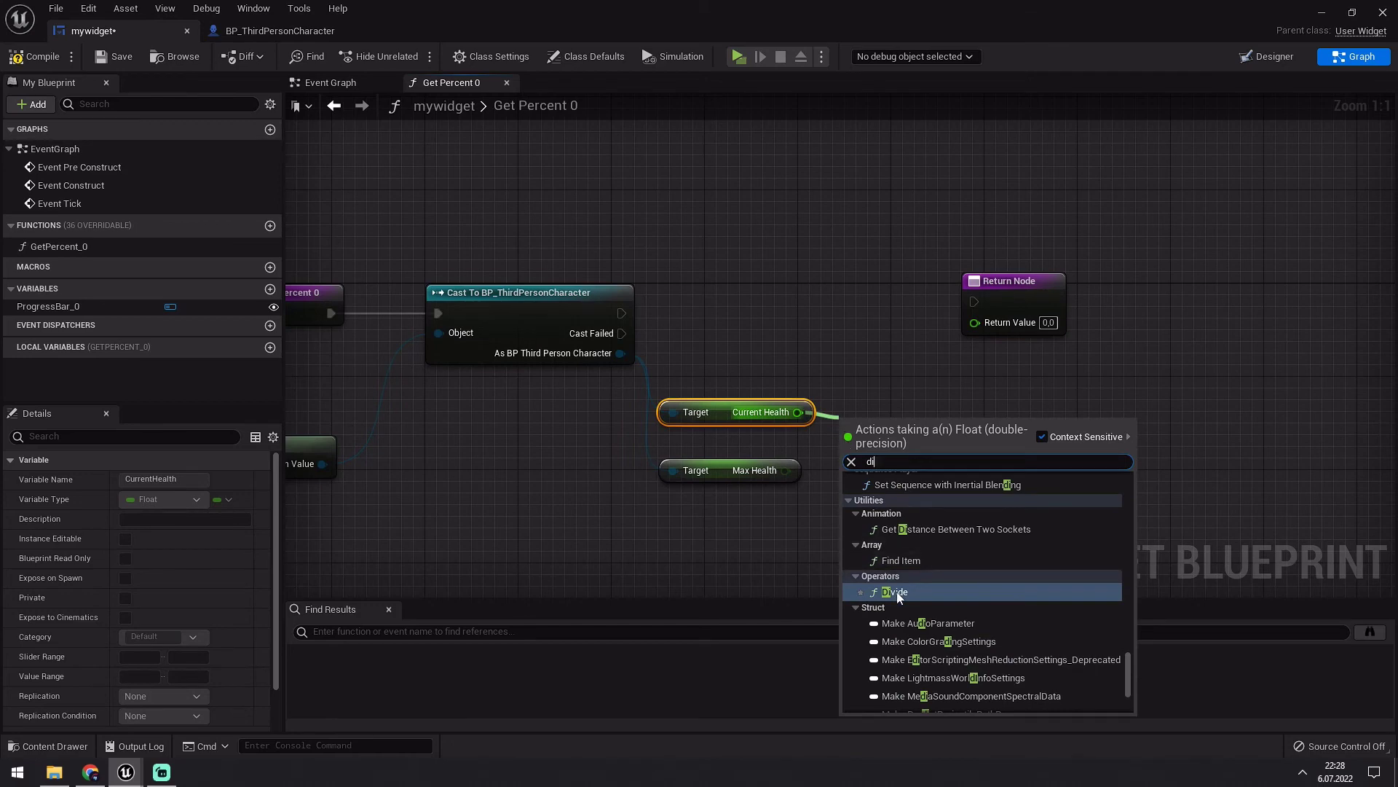
{"action": "left_click", "coordinate": [895, 592]}
{"action": "mouse_move", "coordinate": [787, 470]}
{"action": "left_mouse_down"}
{"action": "mouse_move", "coordinate": [860, 444]}
{"action": "mouse_move", "coordinate": [976, 323]}
{"action": "mouse_move", "coordinate": [976, 293]}
{"action": "mouse_move", "coordinate": [1045, 292]}
{"action": "mouse_move", "coordinate": [622, 313]}
{"action": "left_mouse_up"}
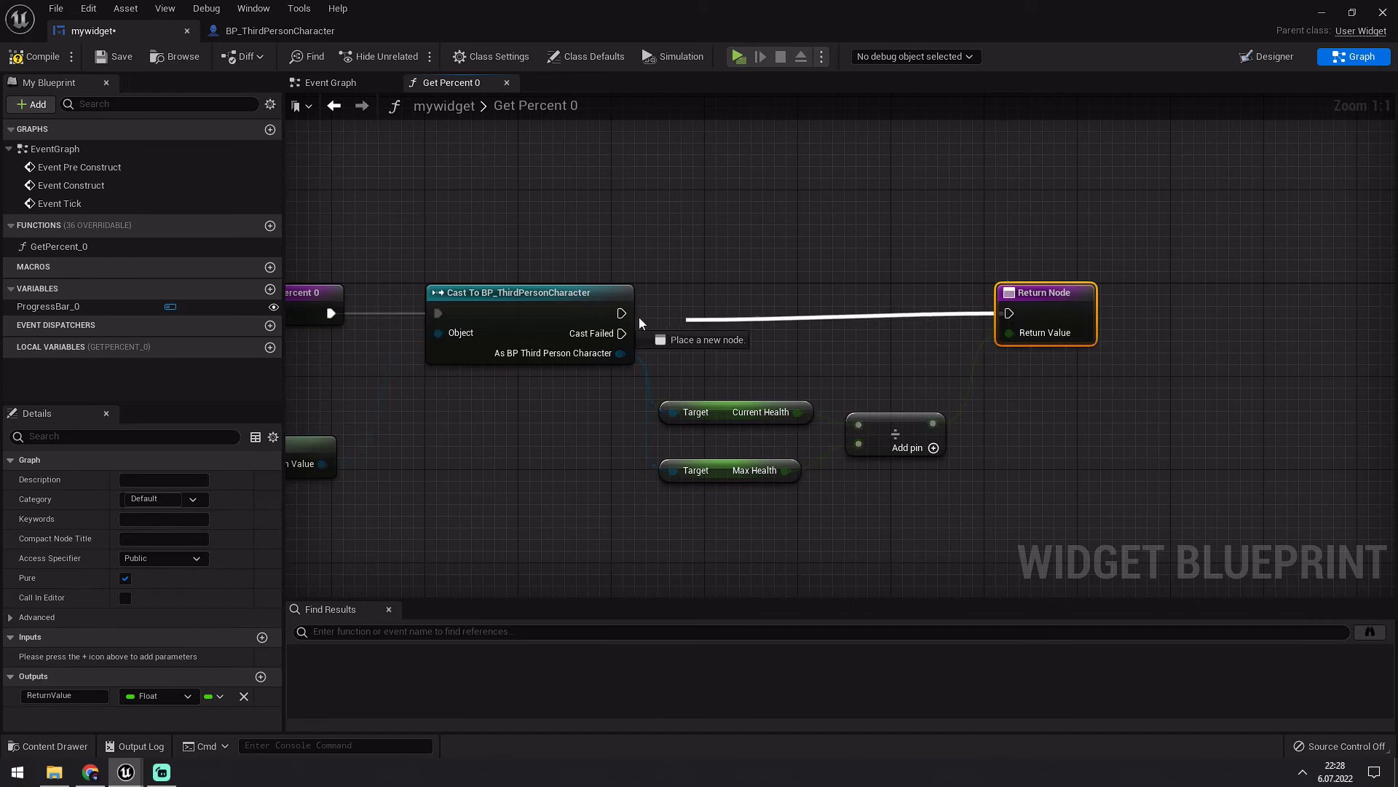
{"action": "left_click", "coordinate": [32, 56]}
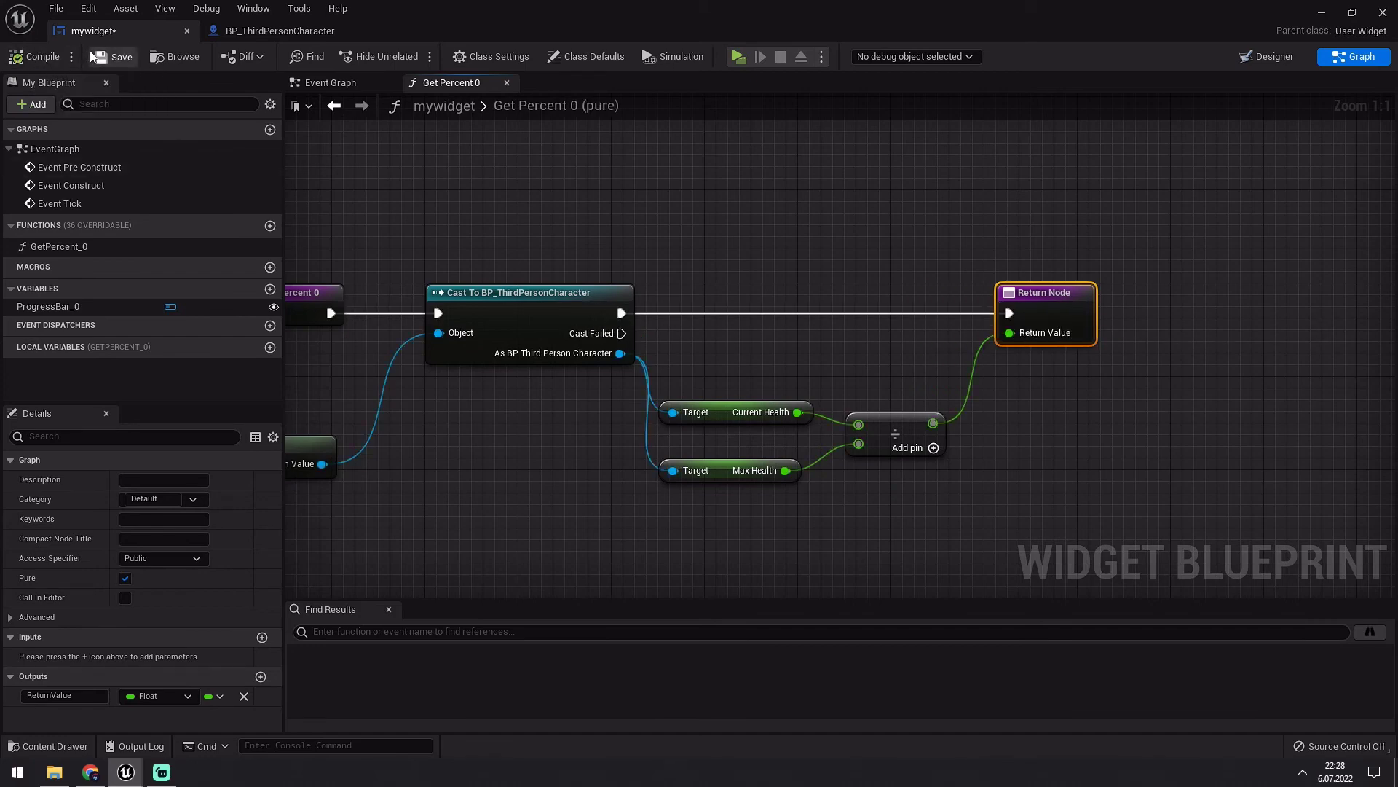
{"action": "left_click", "coordinate": [737, 58]}
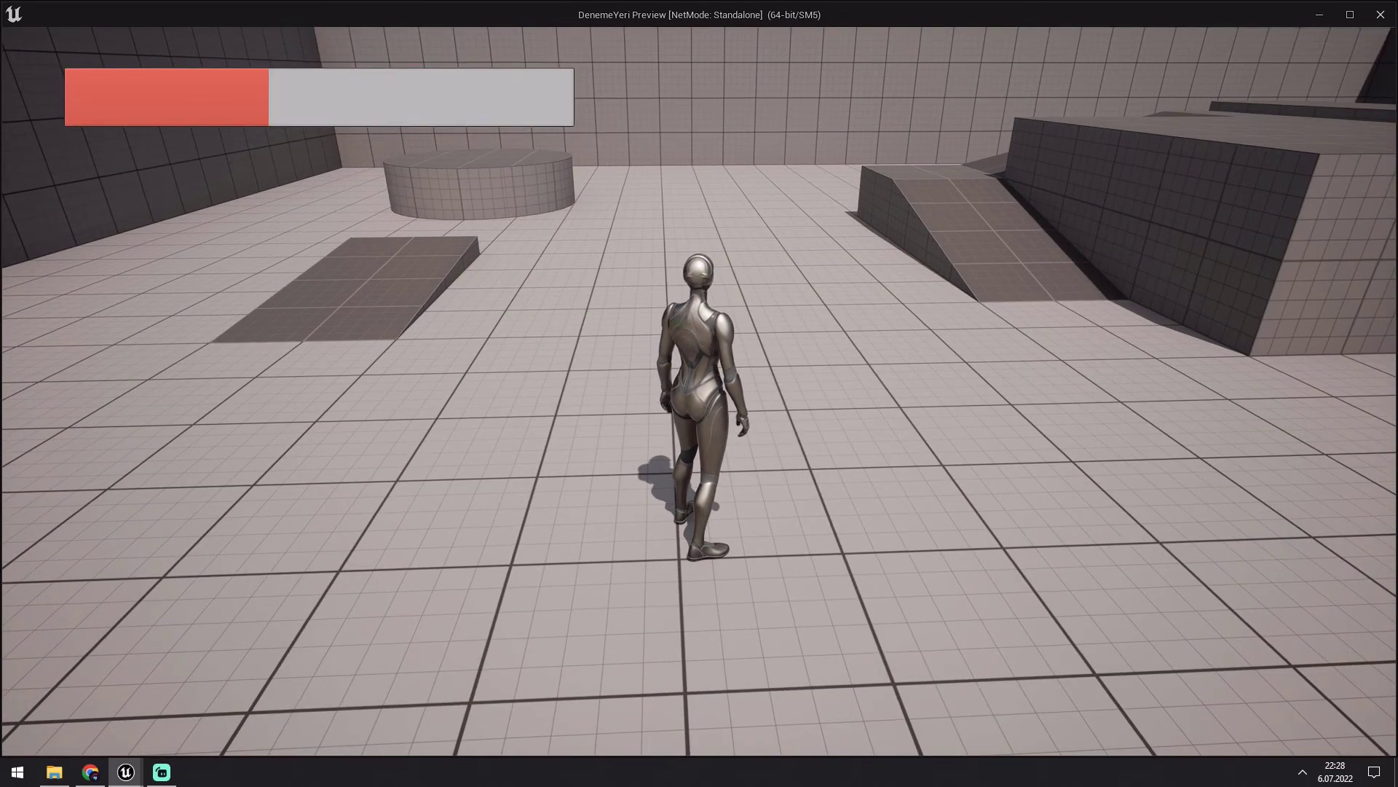
Run with W and jump with Space while the red health bar refills to full
{"action": "key", "text": "w"}
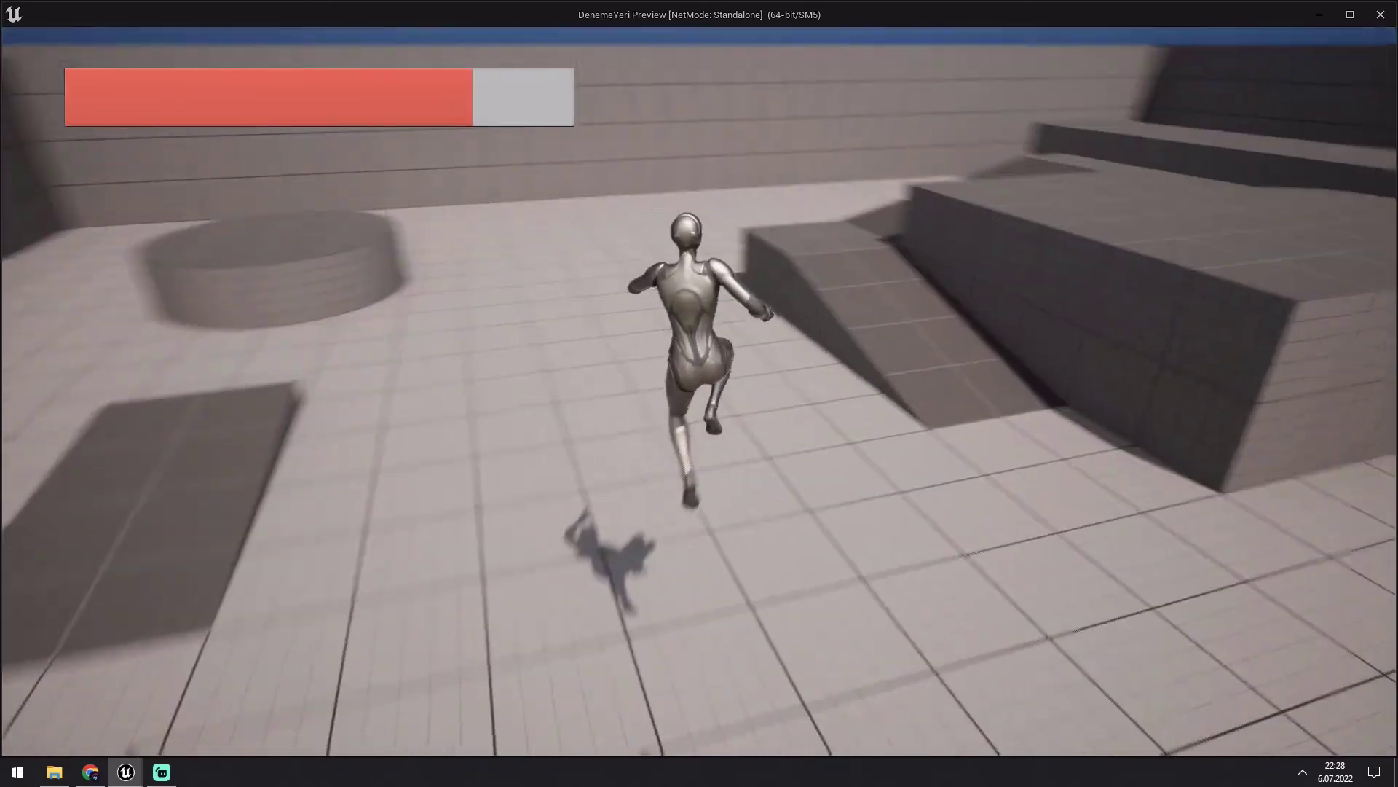
{"action": "key", "text": "w"}
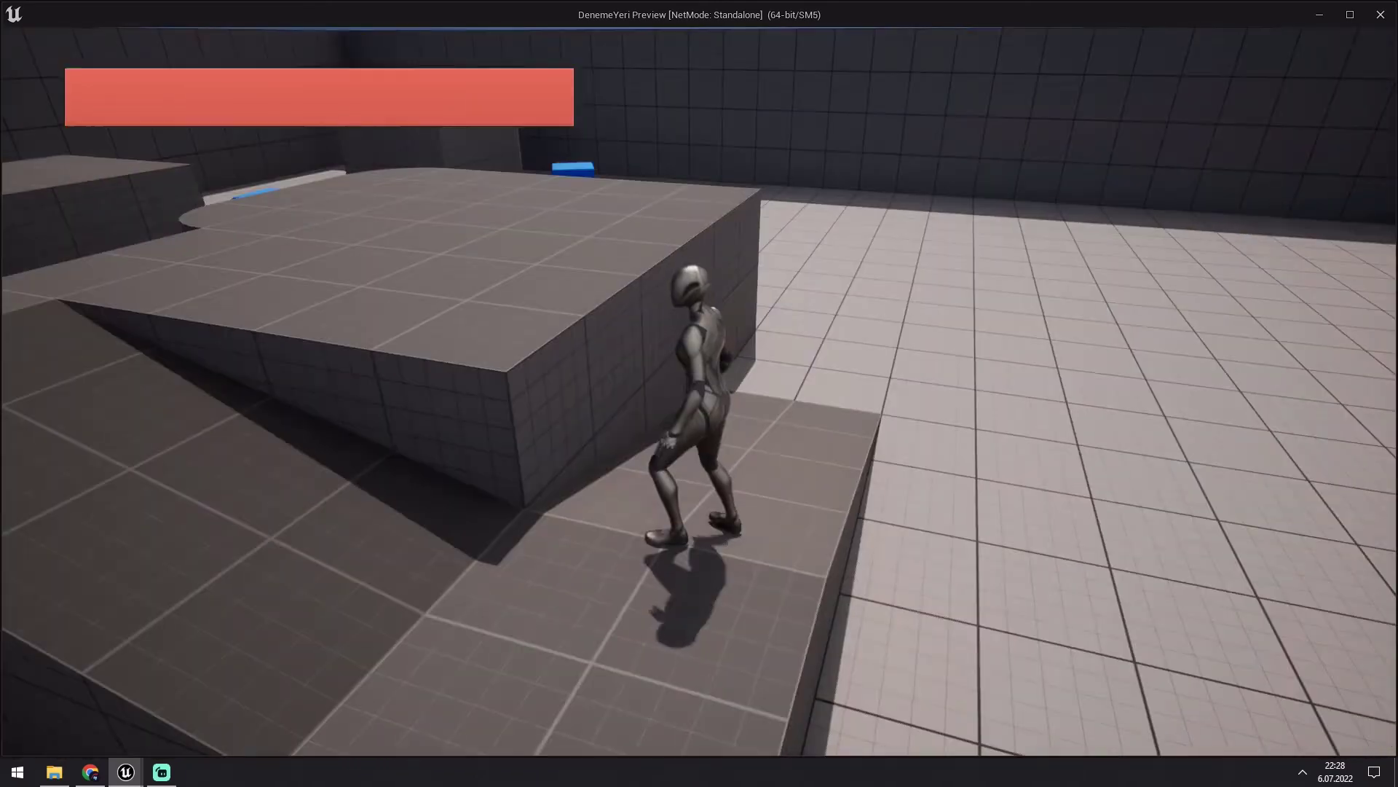
{"action": "key", "text": "w"}
{"action": "key", "text": "space"}
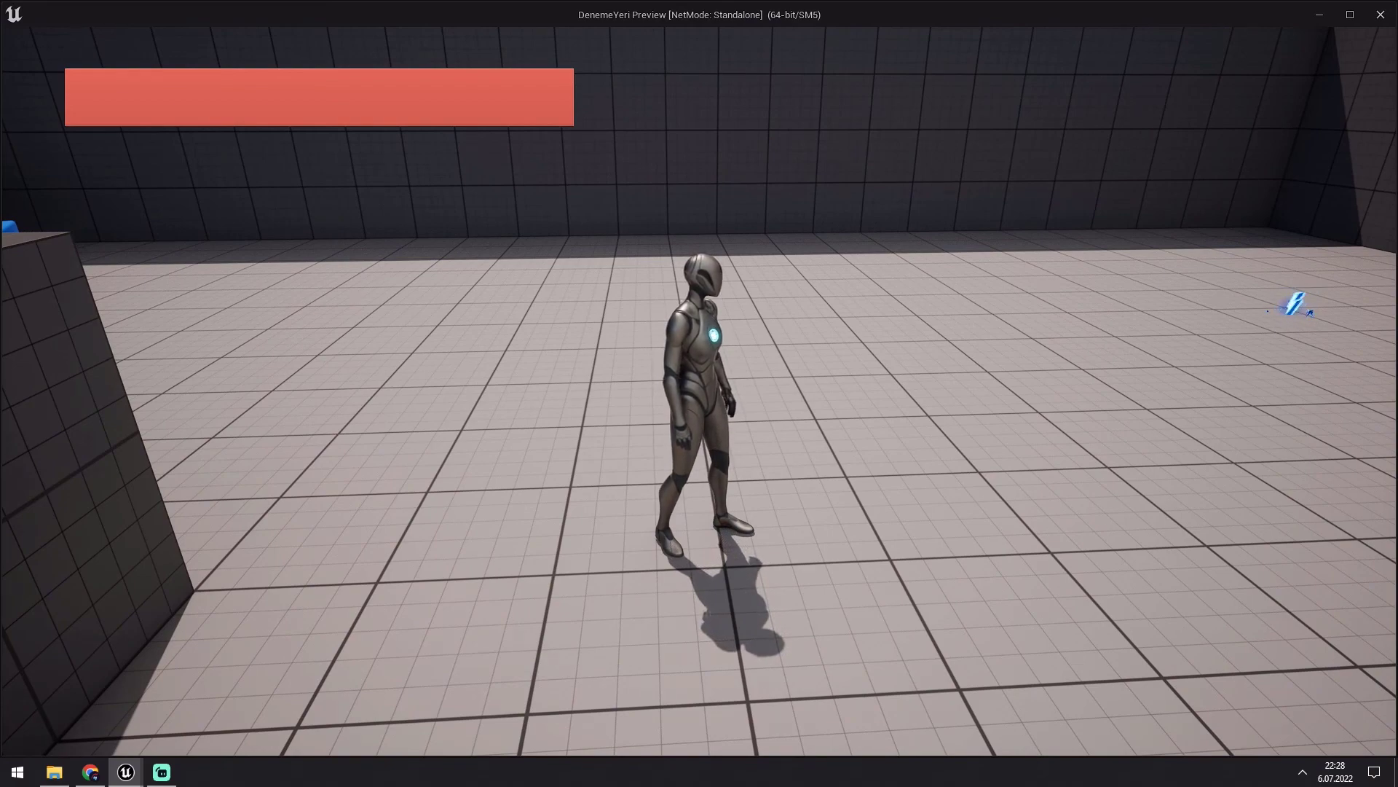
{"action": "key", "text": "w"}
{"action": "key", "text": "space"}
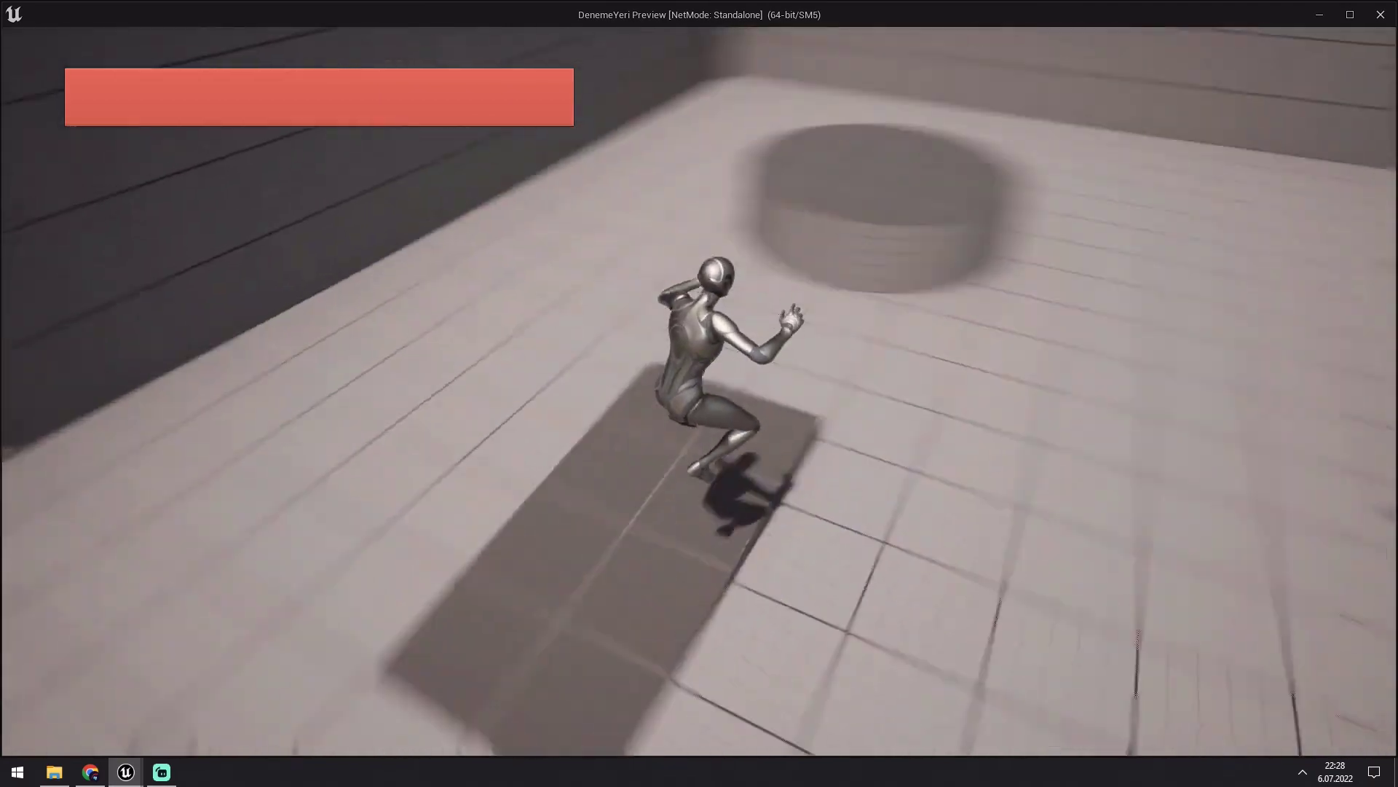
{"action": "key", "text": "space"}
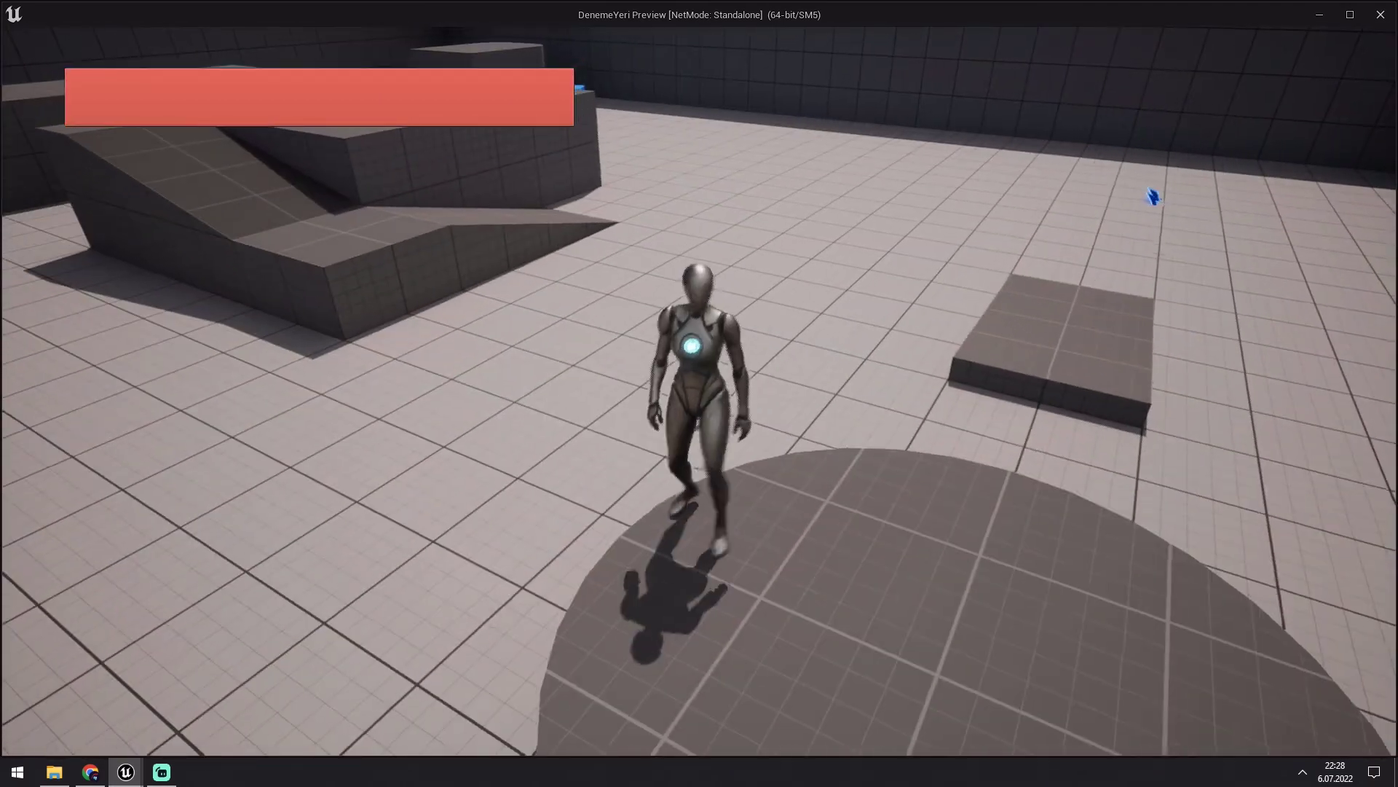